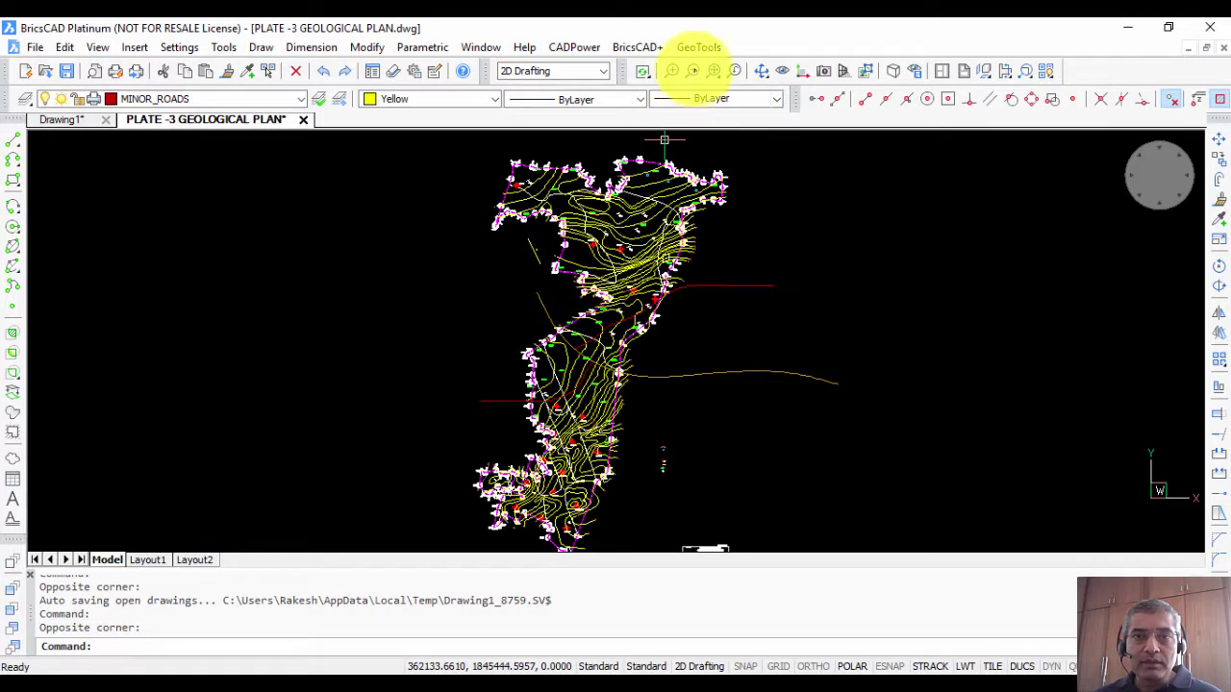
Step: Examine the lease boundary, contours and bore-hole markers across the northern part of the geological plan
scroll(616, 341, "up", 4)
scroll(616, 341, "up", 3)
middle_click_drag(585, 325, 541, 475)
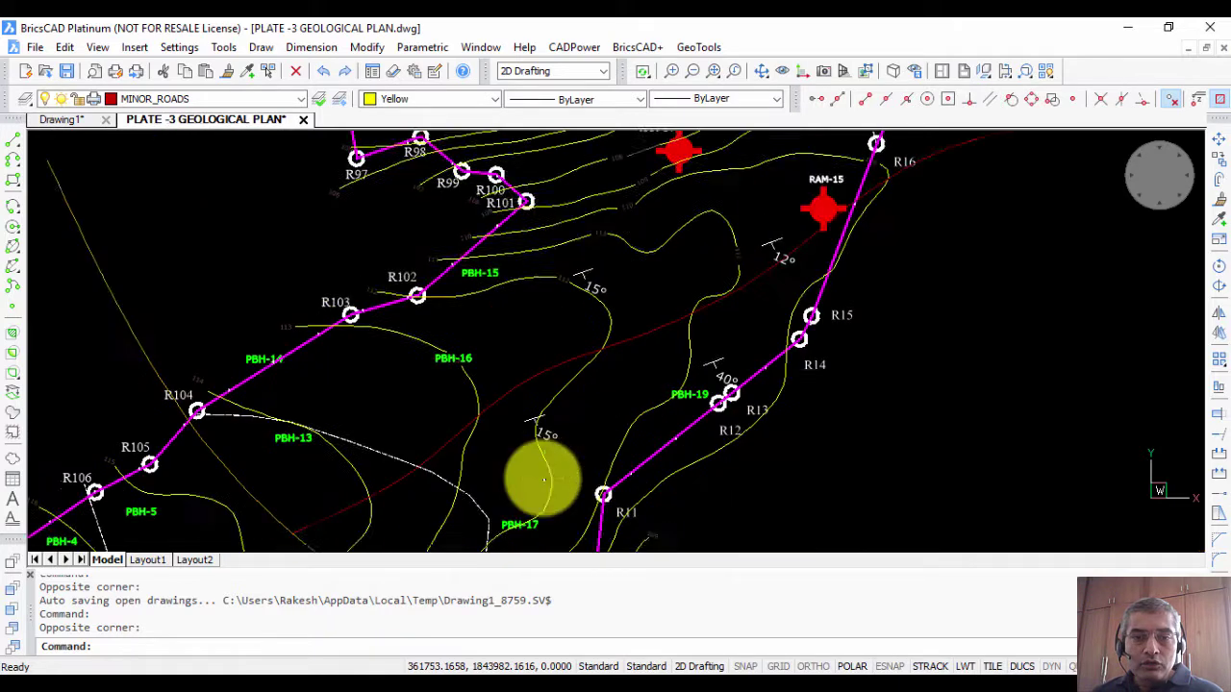
scroll(532, 438, "up", 2)
scroll(536, 311, "down", 2)
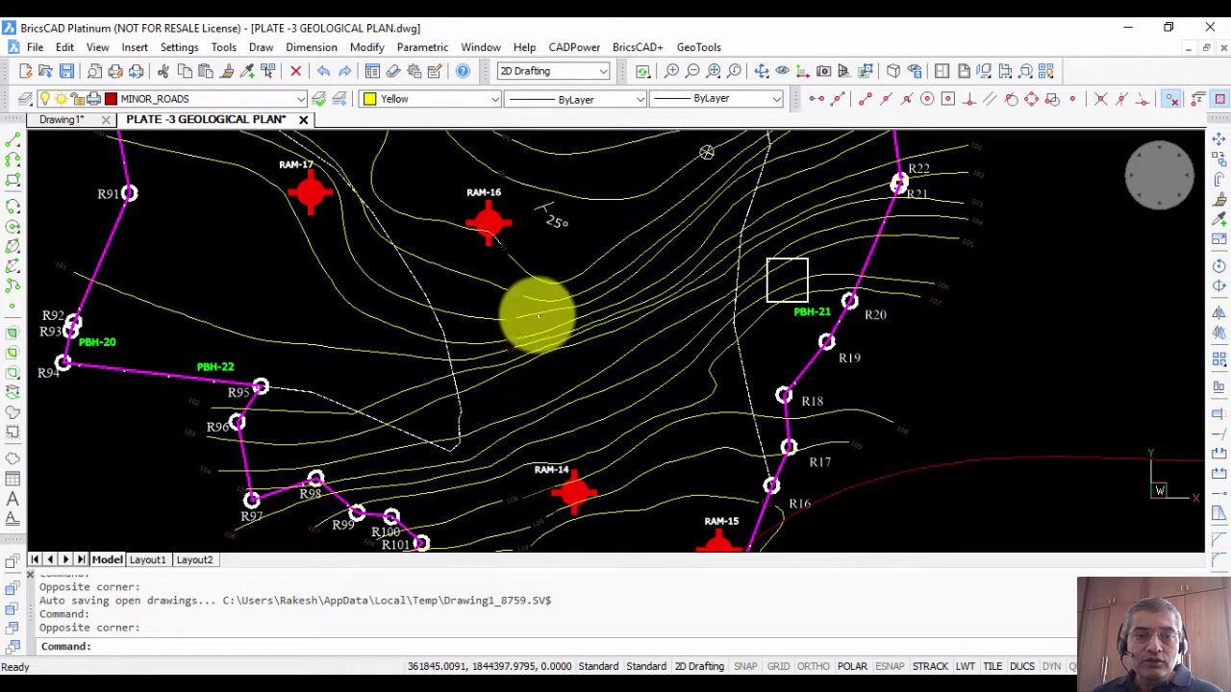
scroll(536, 298, "down", 2)
scroll(555, 481, "down", 3)
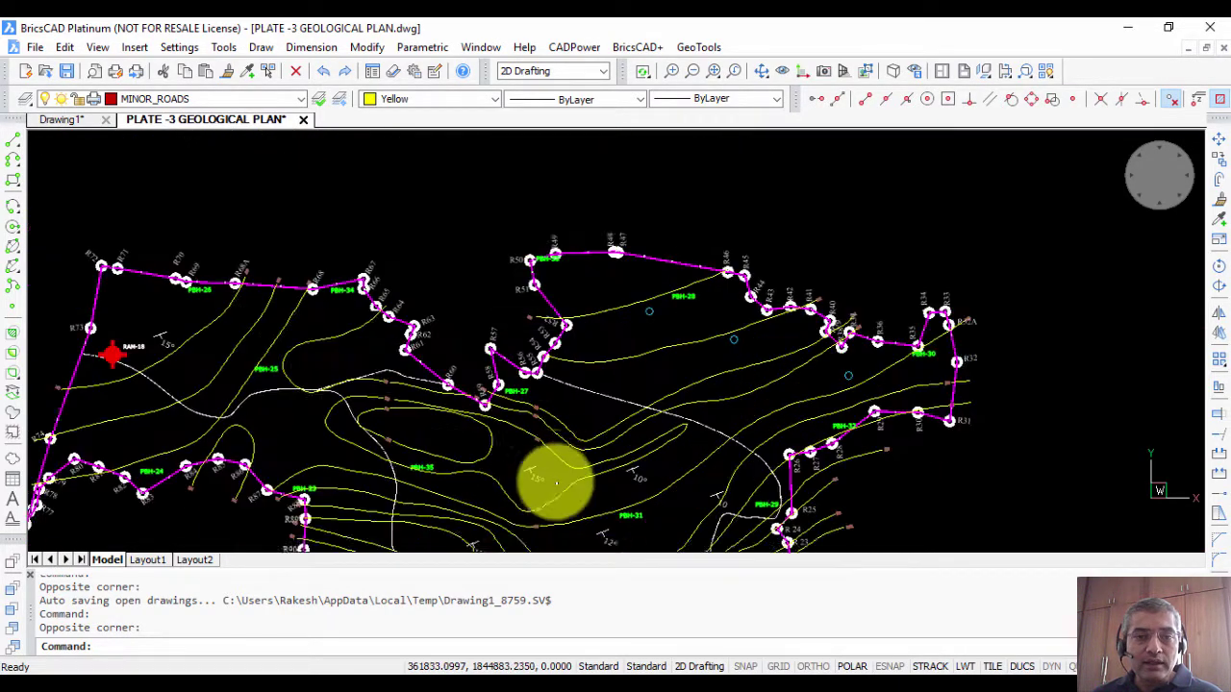
scroll(616, 344, "up", 3)
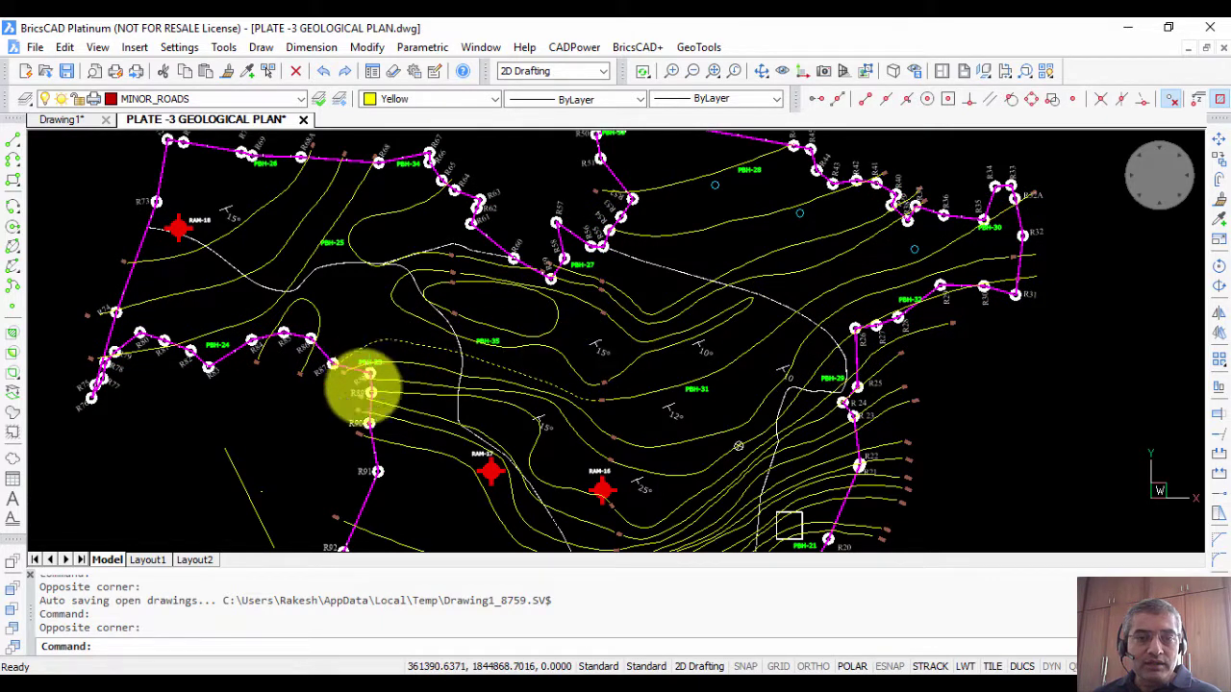
key("Escape")
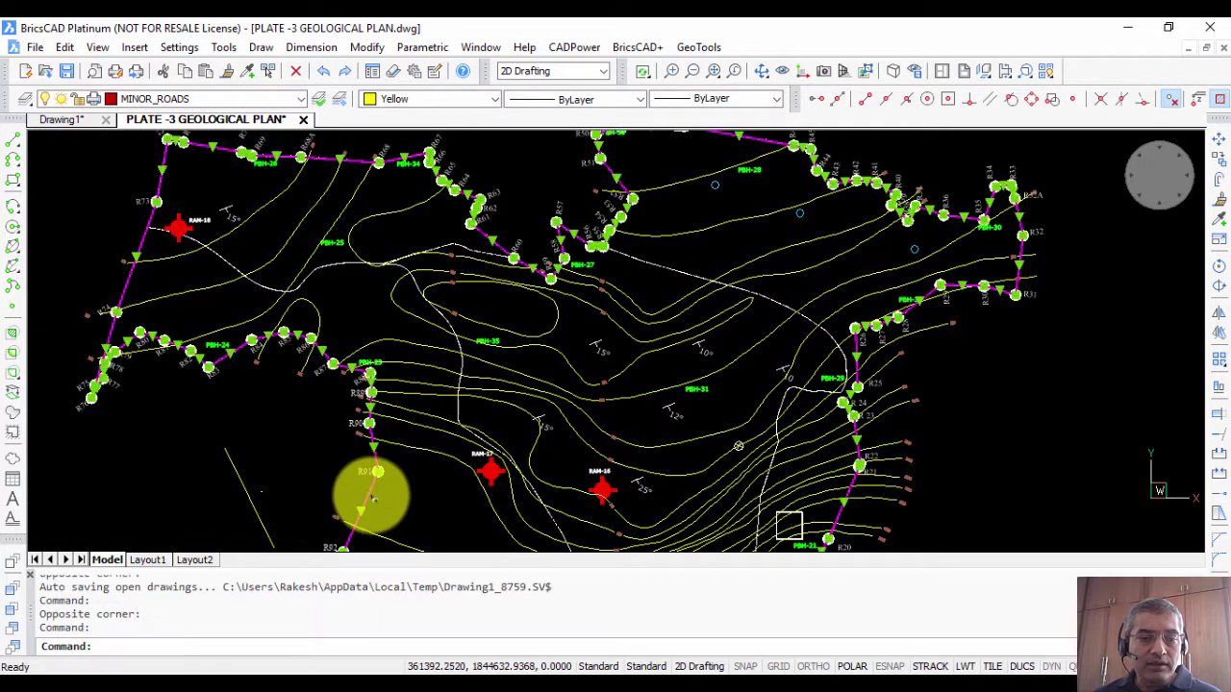
left_click(527, 420)
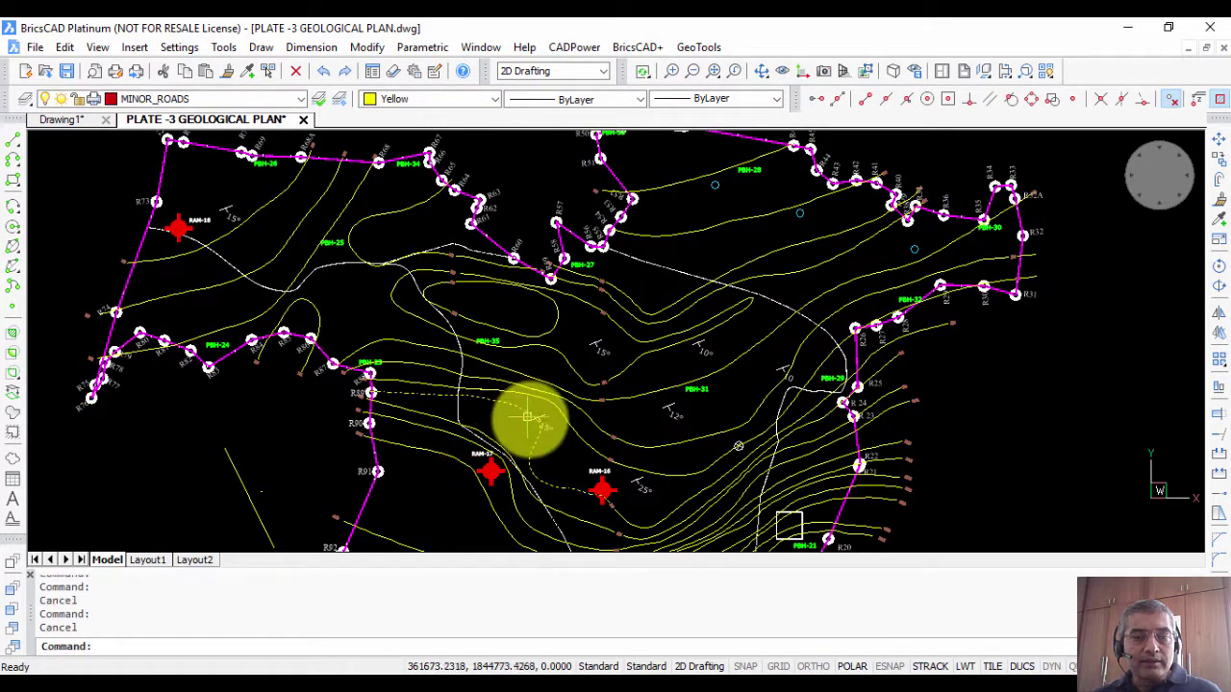
Step: Examine the roads, contours and bore-hole locations from the middle of the lease area down to its southern end
middle_click_drag(530, 417, 545, 330)
middle_click_drag(522, 385, 535, 366)
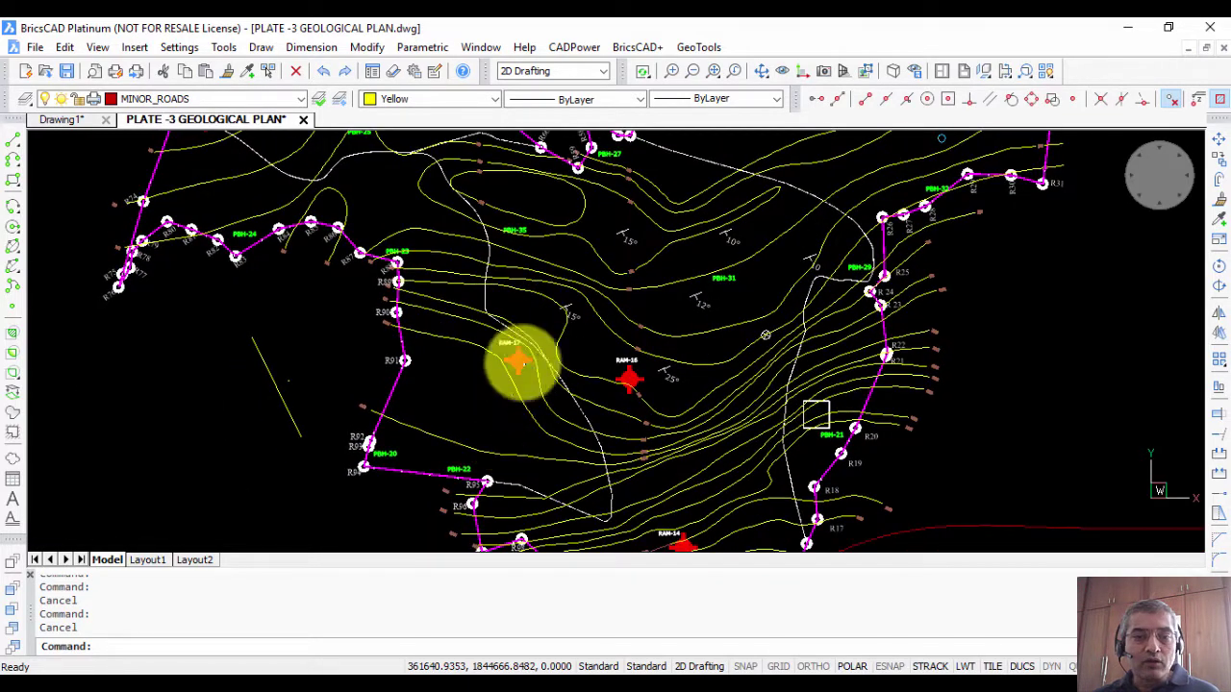
middle_click_drag(519, 426, 533, 275)
middle_click_drag(517, 368, 522, 261)
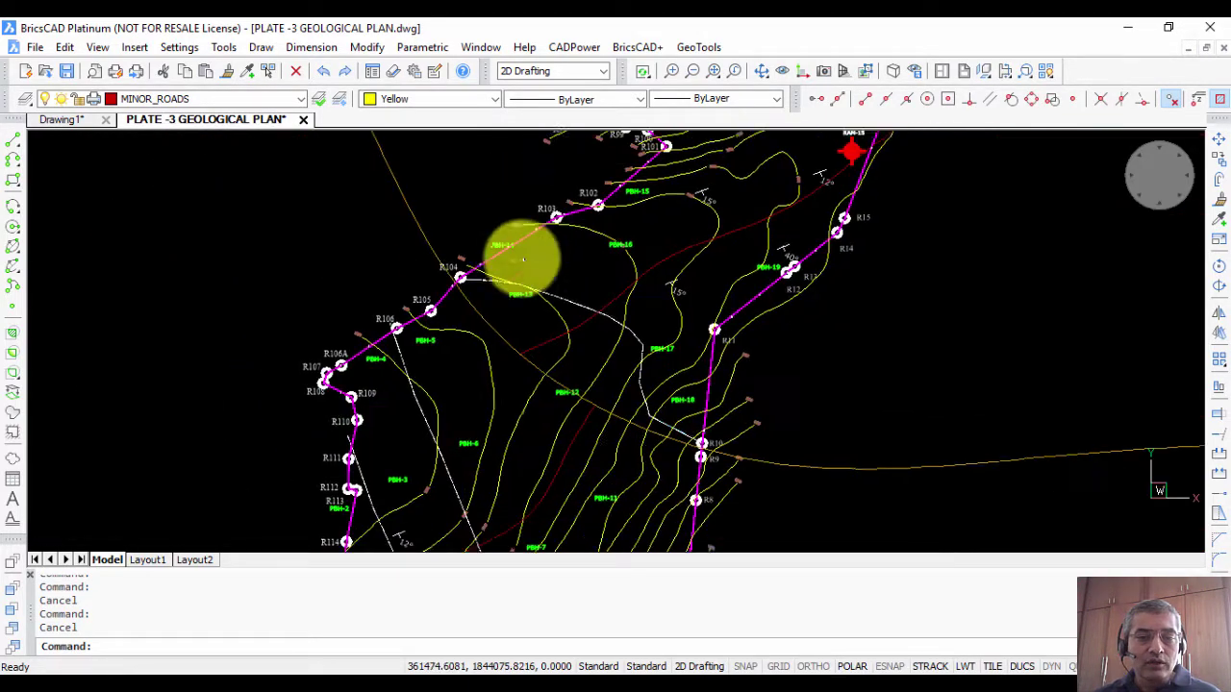
middle_click_drag(529, 426, 577, 276)
scroll(567, 296, "down", 4)
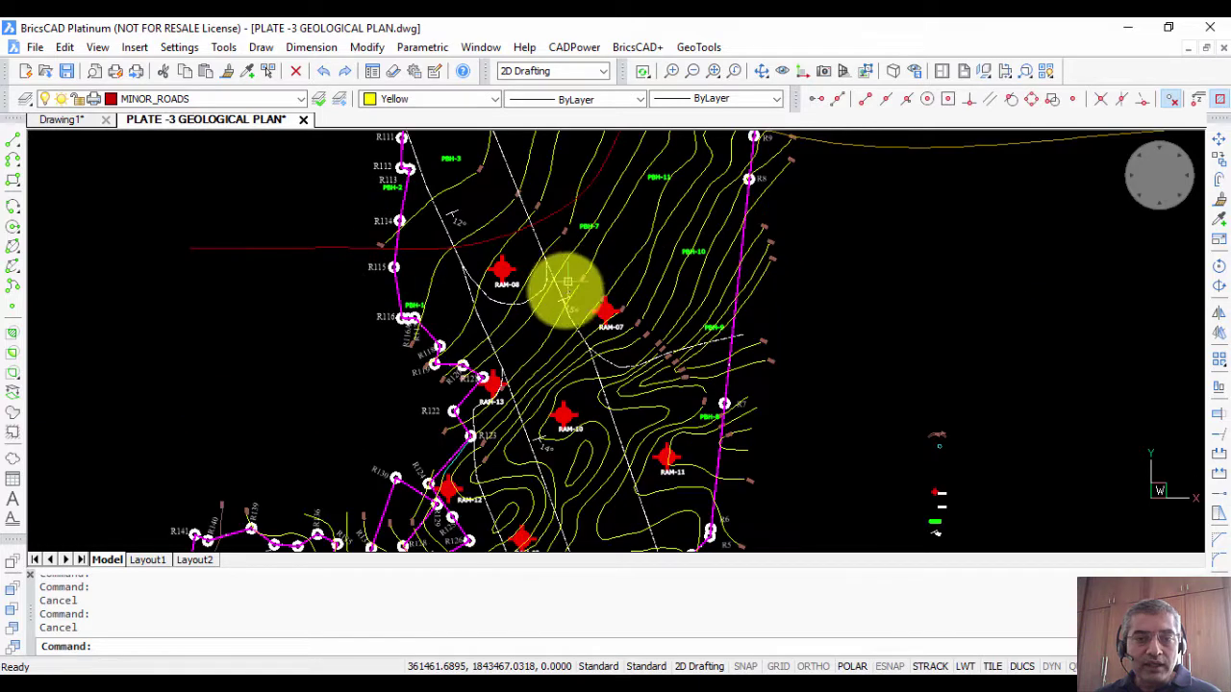
scroll(568, 296, "up", 2)
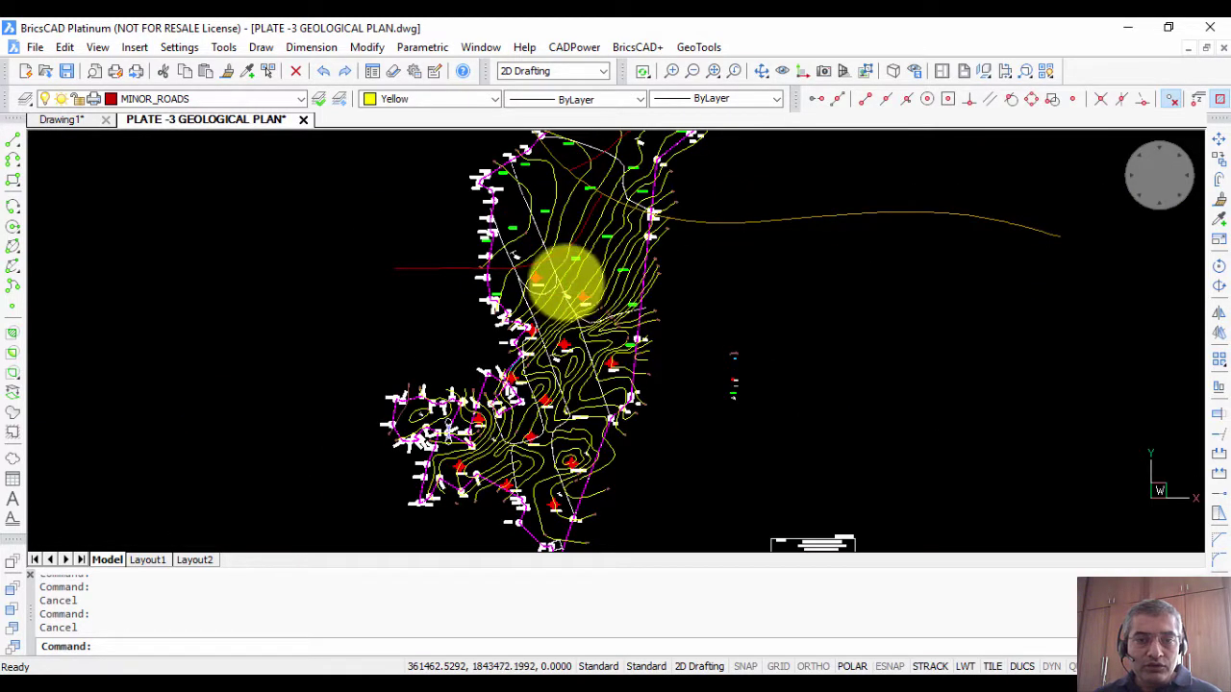
scroll(544, 371, "up", 2)
scroll(563, 329, "up", 2)
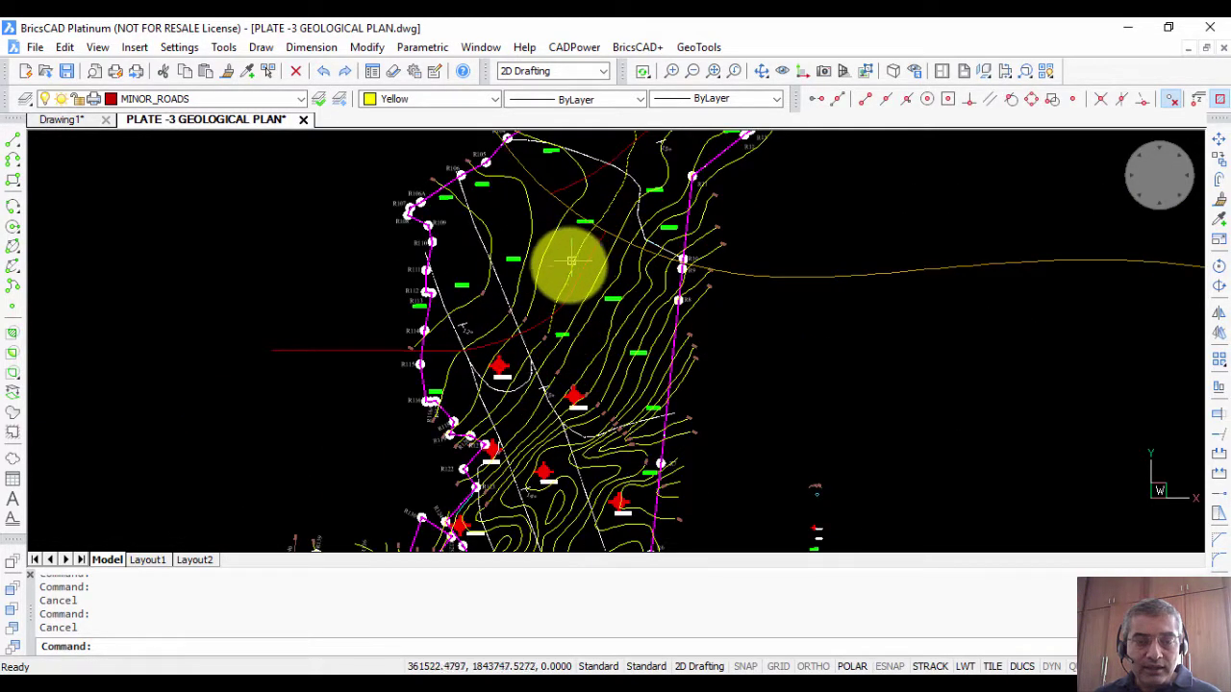
Step: Run the mining lease area planner with the listed layer names, keeping colour 1 for the lease boundary
left_click(696, 47)
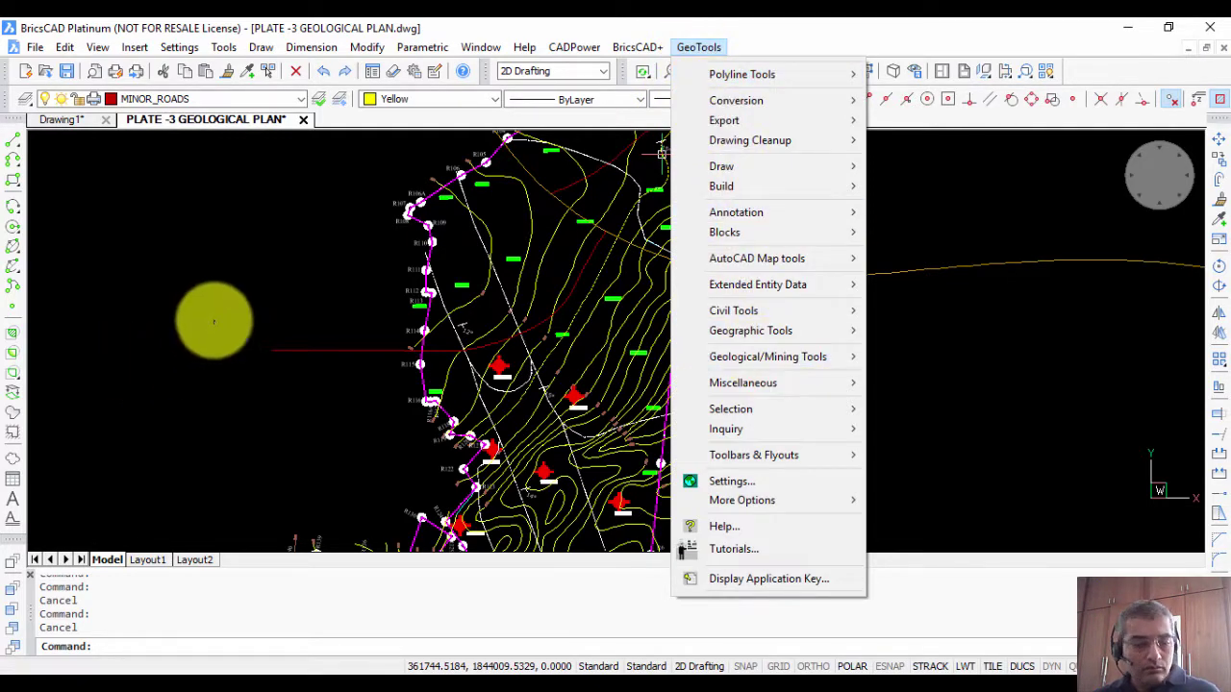
left_click(214, 322)
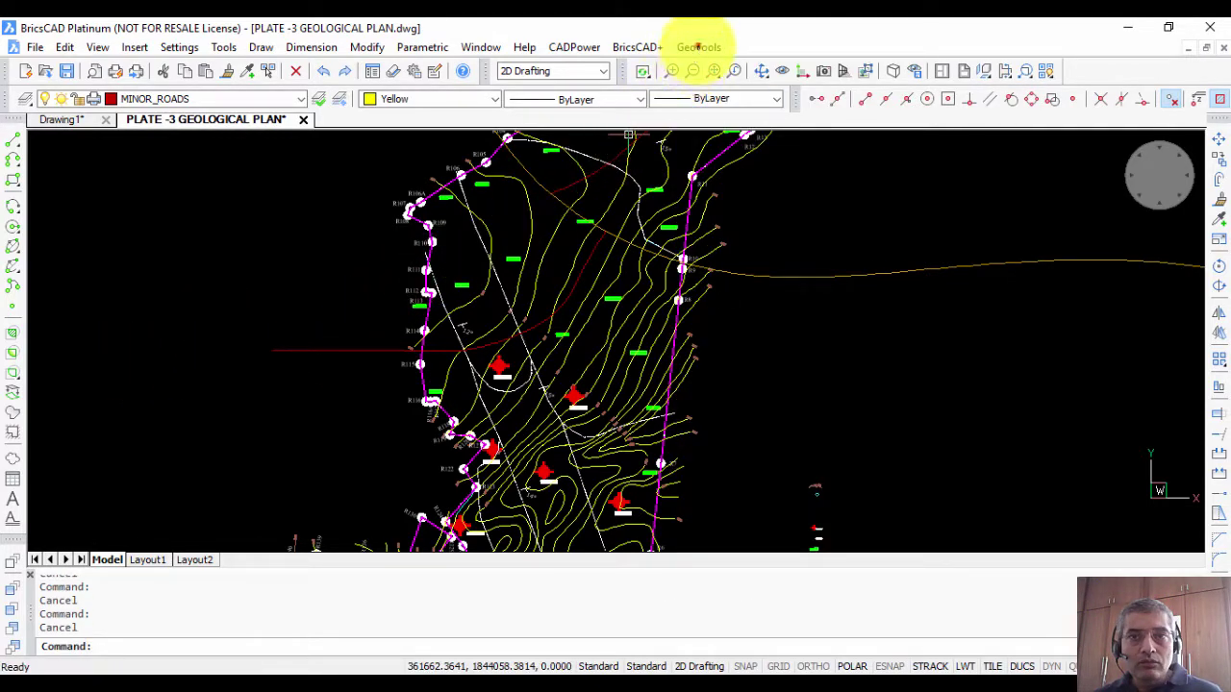
left_click(699, 47)
mouse_move(750, 357)
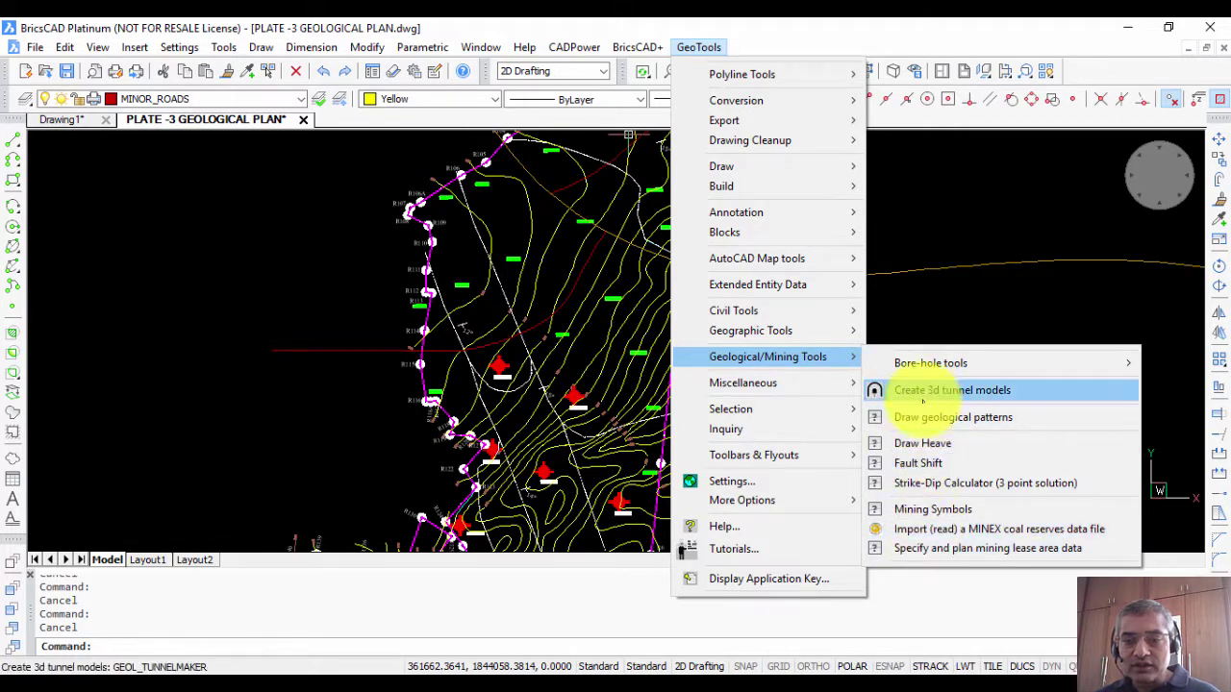
mouse_move(931, 362)
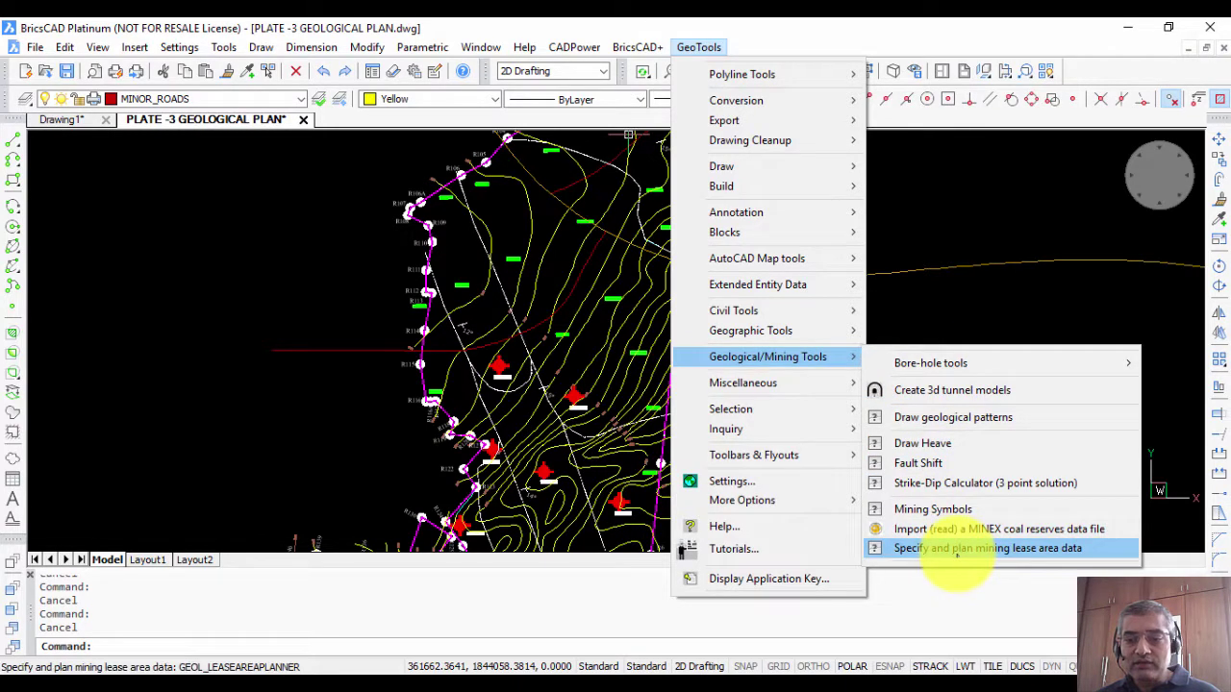
left_click(951, 548)
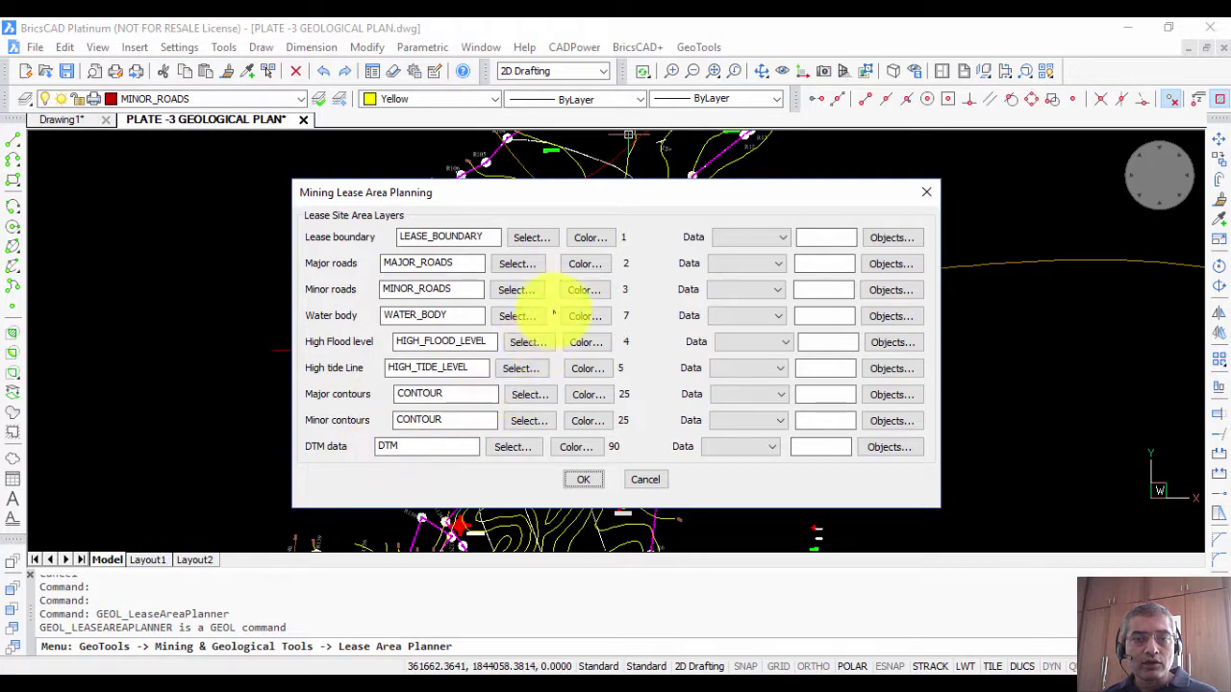
left_click(589, 238)
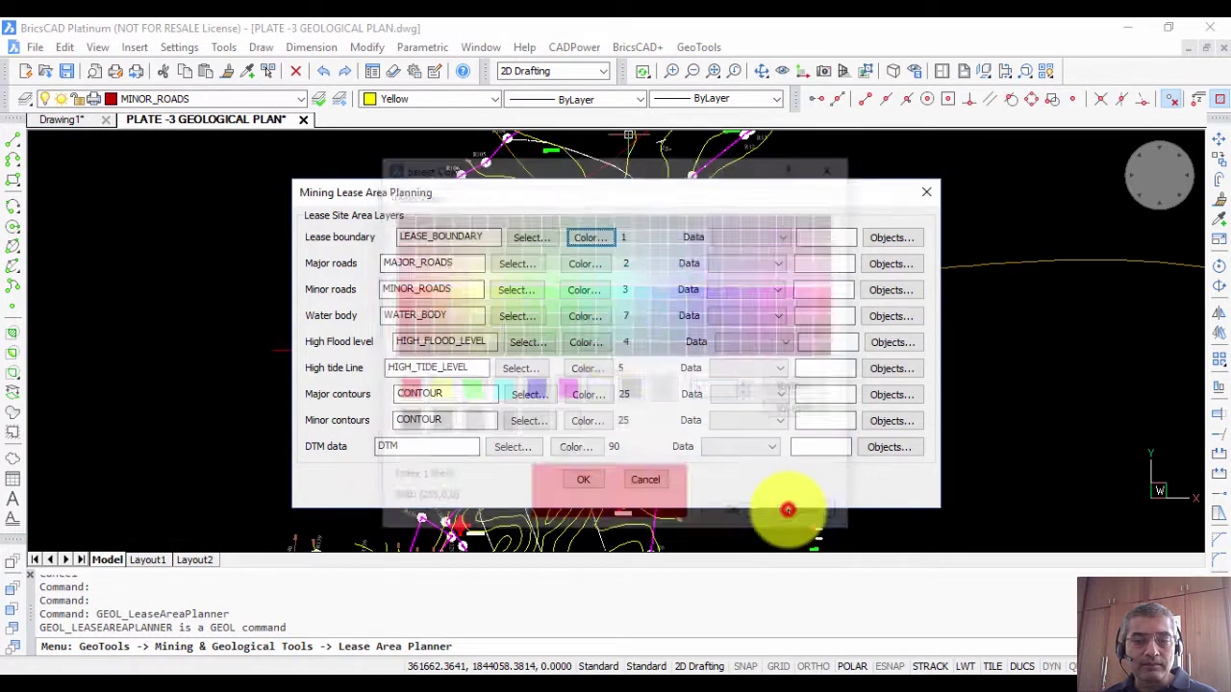
left_click(788, 512)
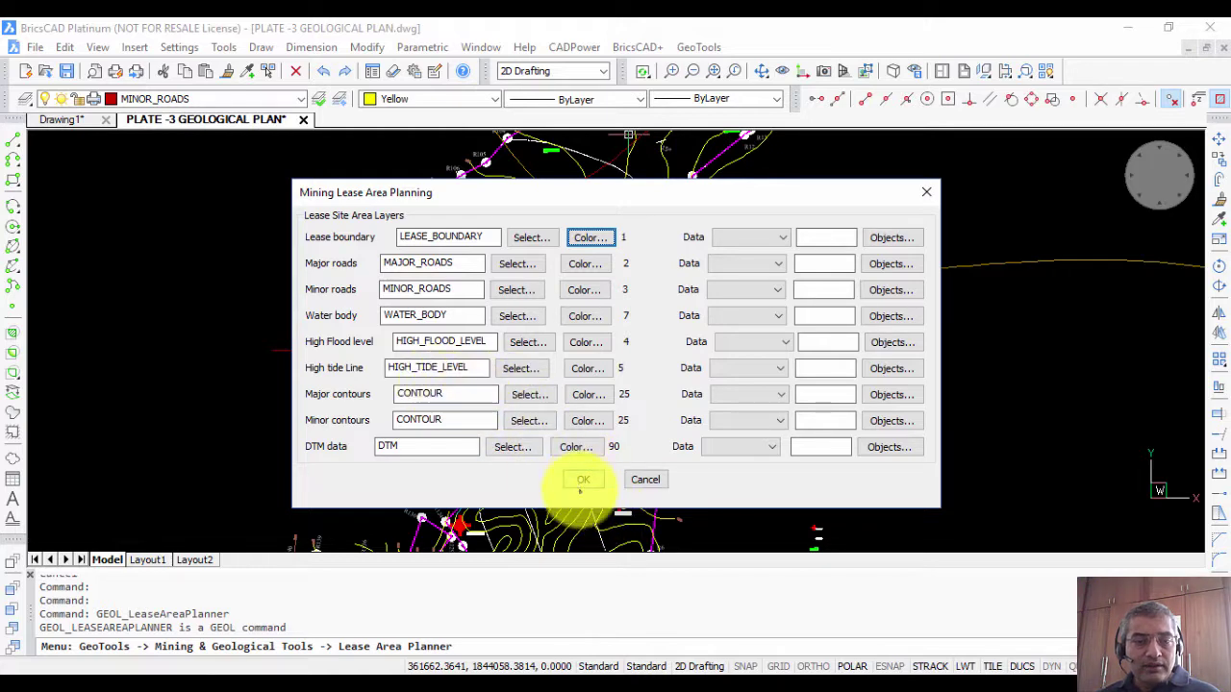
left_click(583, 479)
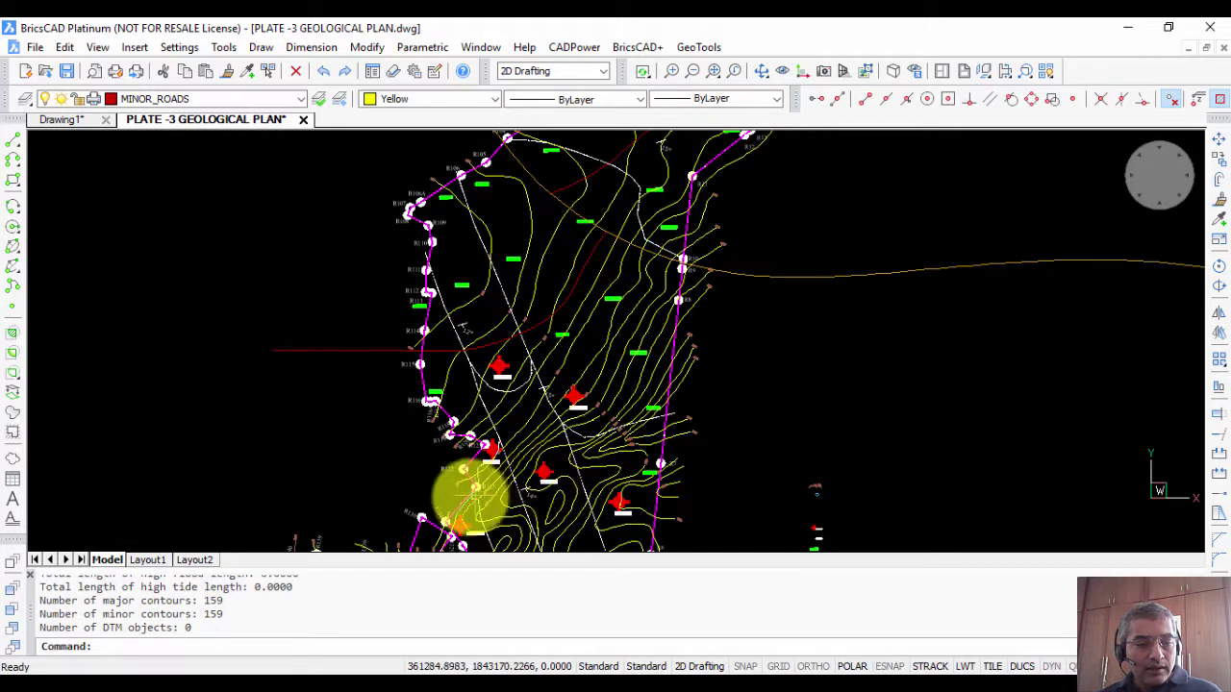
Step: Review the total and minable lease areas and the road lengths in the prompt history
key("F2")
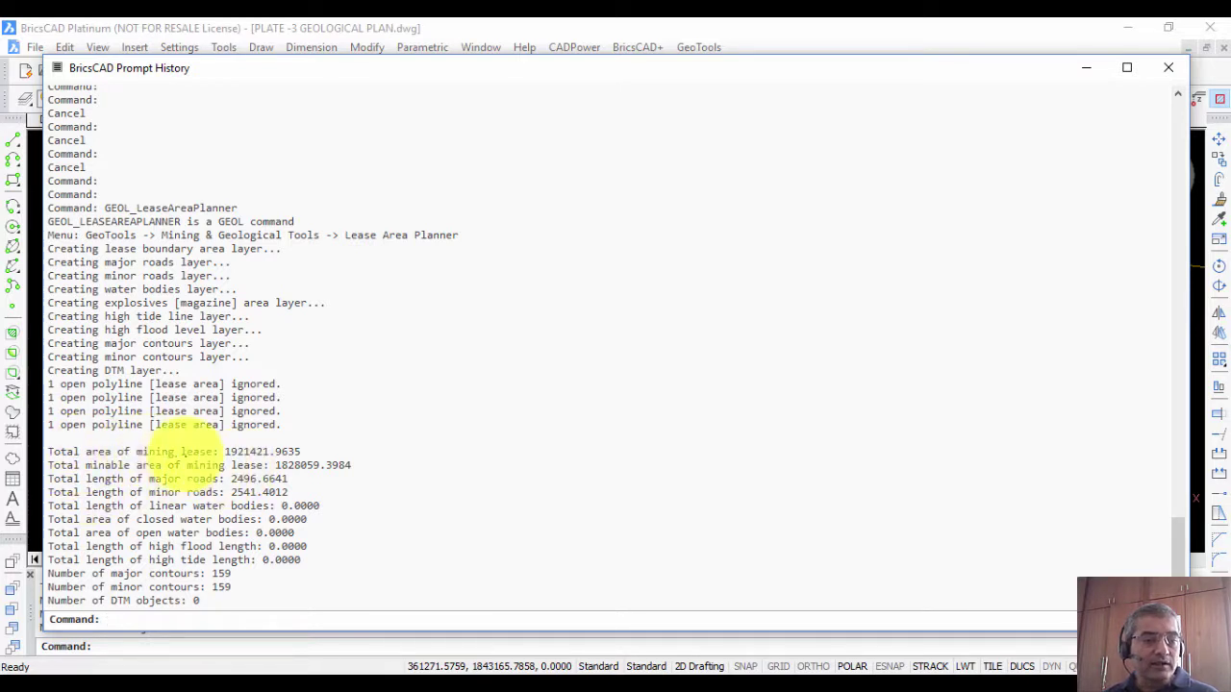
left_click_drag(48, 451, 224, 451)
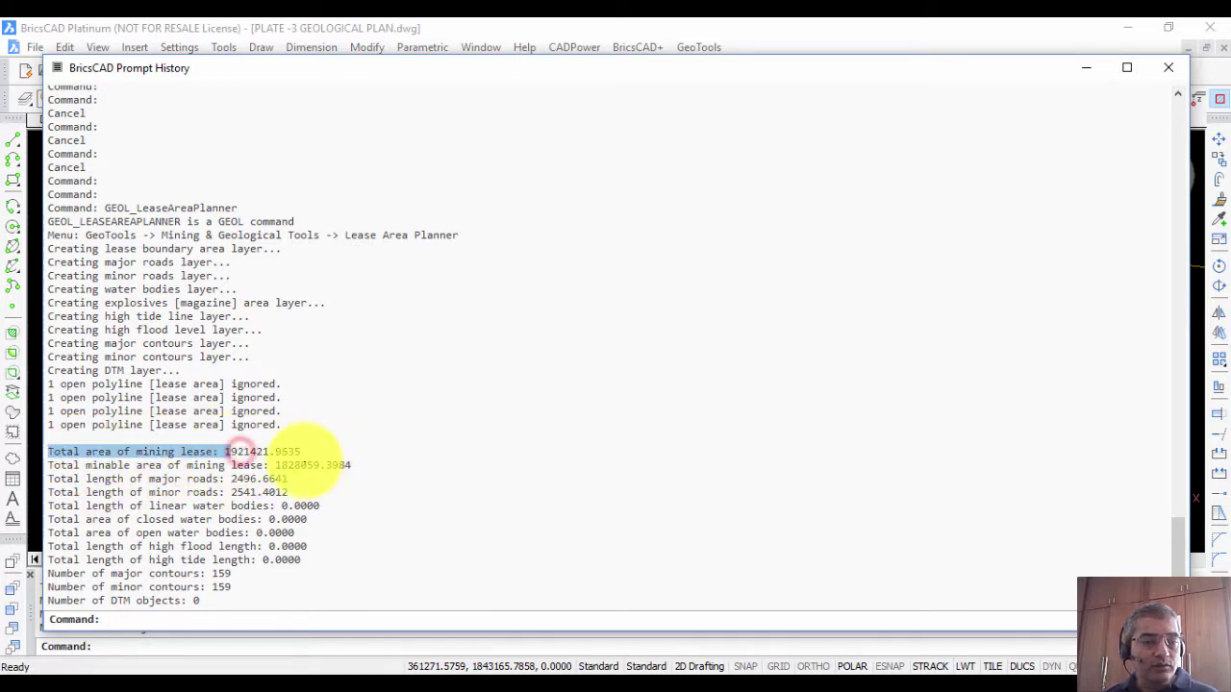
double_click(289, 466)
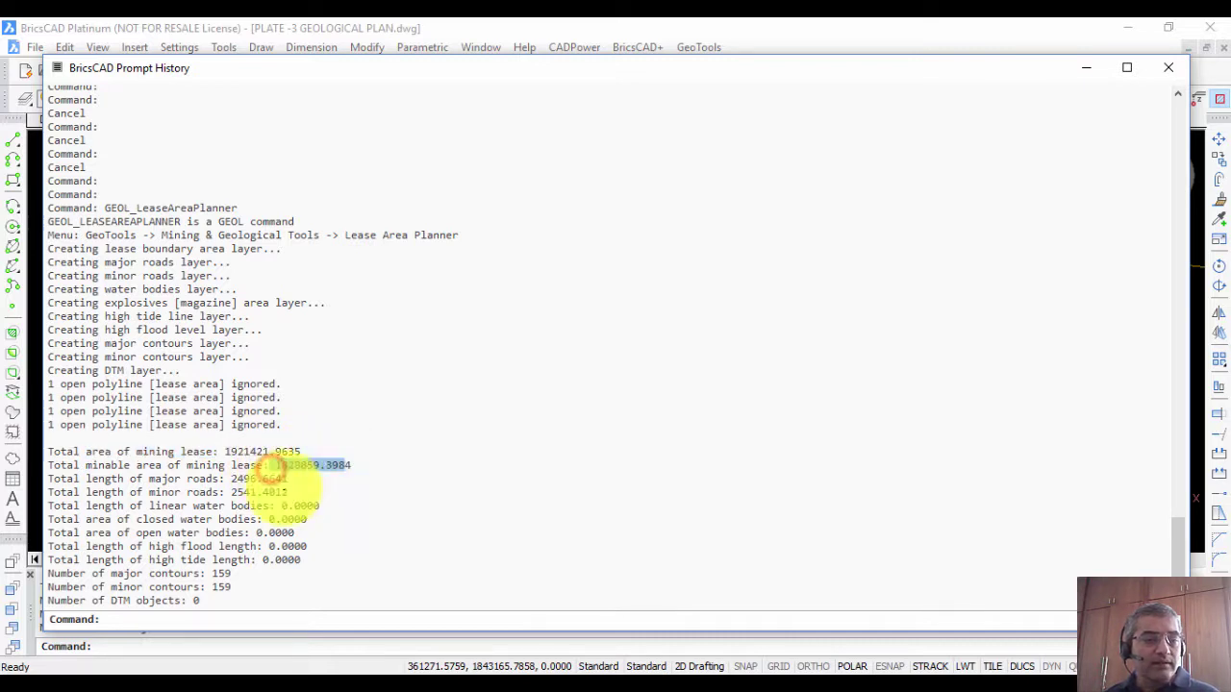
left_click(232, 492)
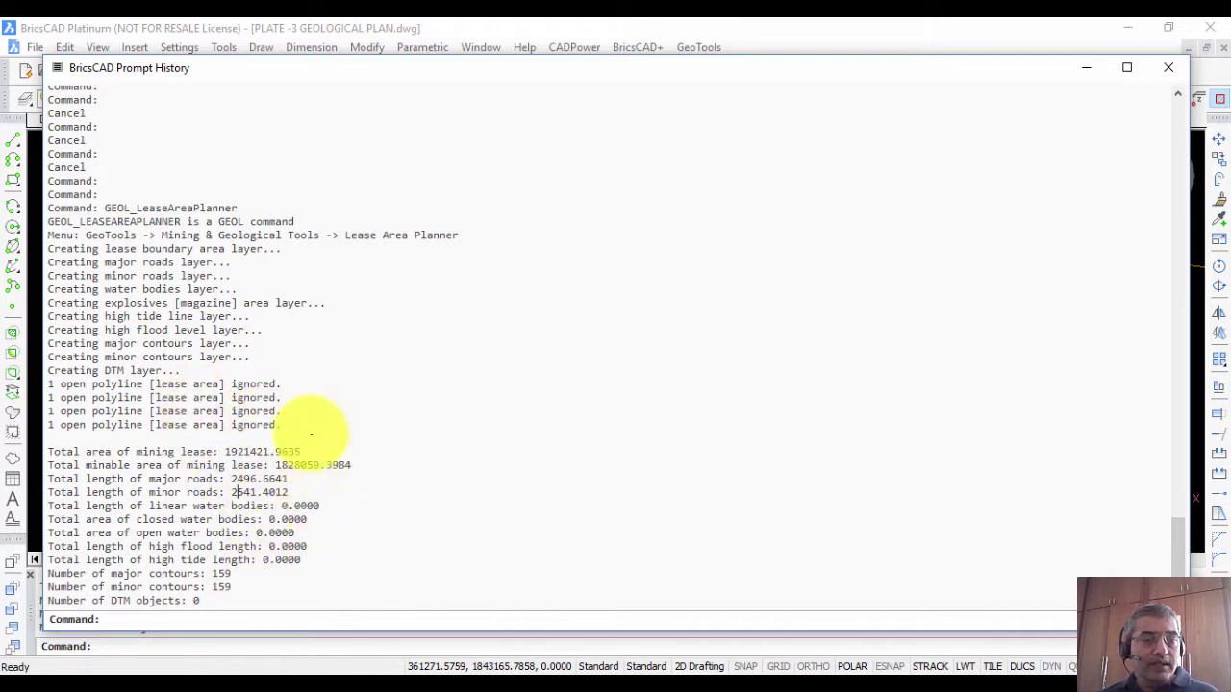
key("F2")
Step: Start the Bore Hole Planner across the lease area and select the closed LEASE_BOUNDARY polyline as the mineable area
scroll(529, 358, "up", 5)
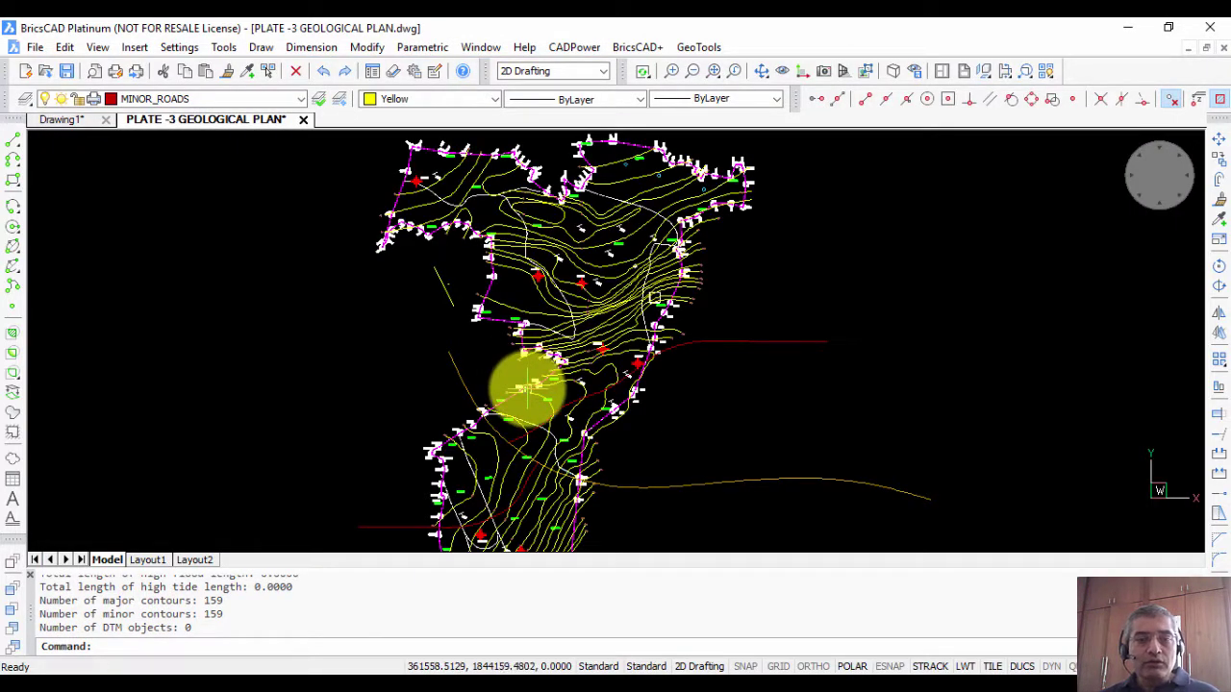
mouse_move(528, 413)
middle_mouse_down()
mouse_move(523, 357)
mouse_move(517, 378)
middle_mouse_up()
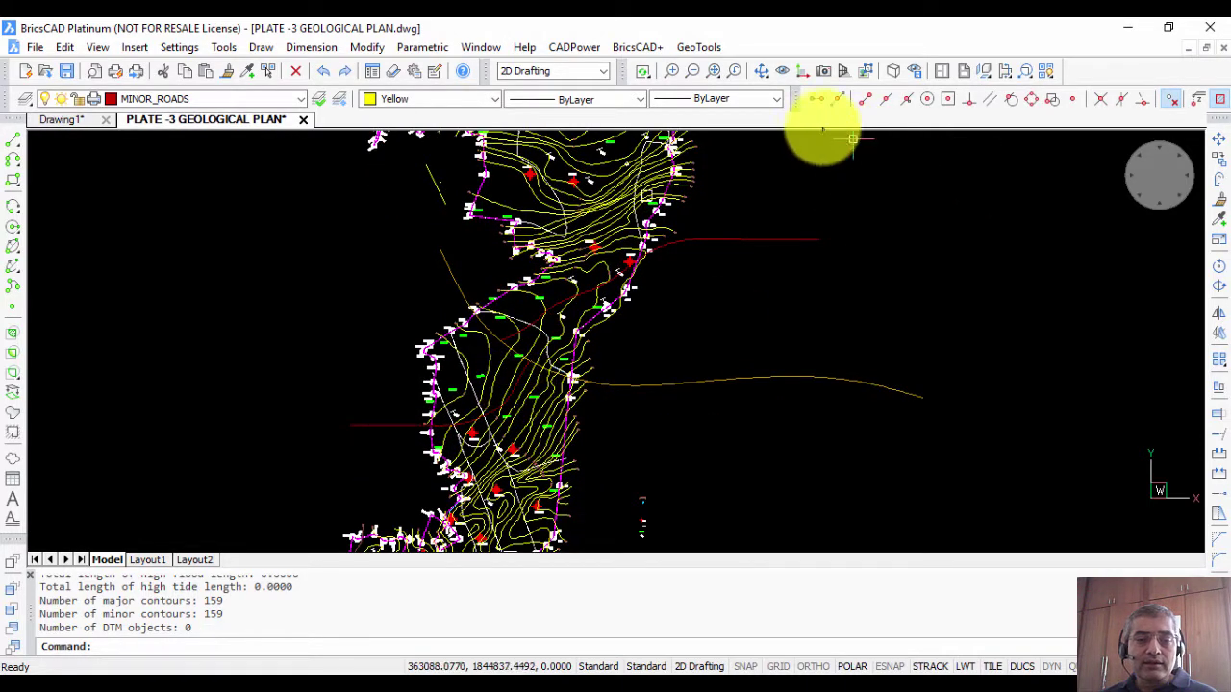
left_click(697, 46)
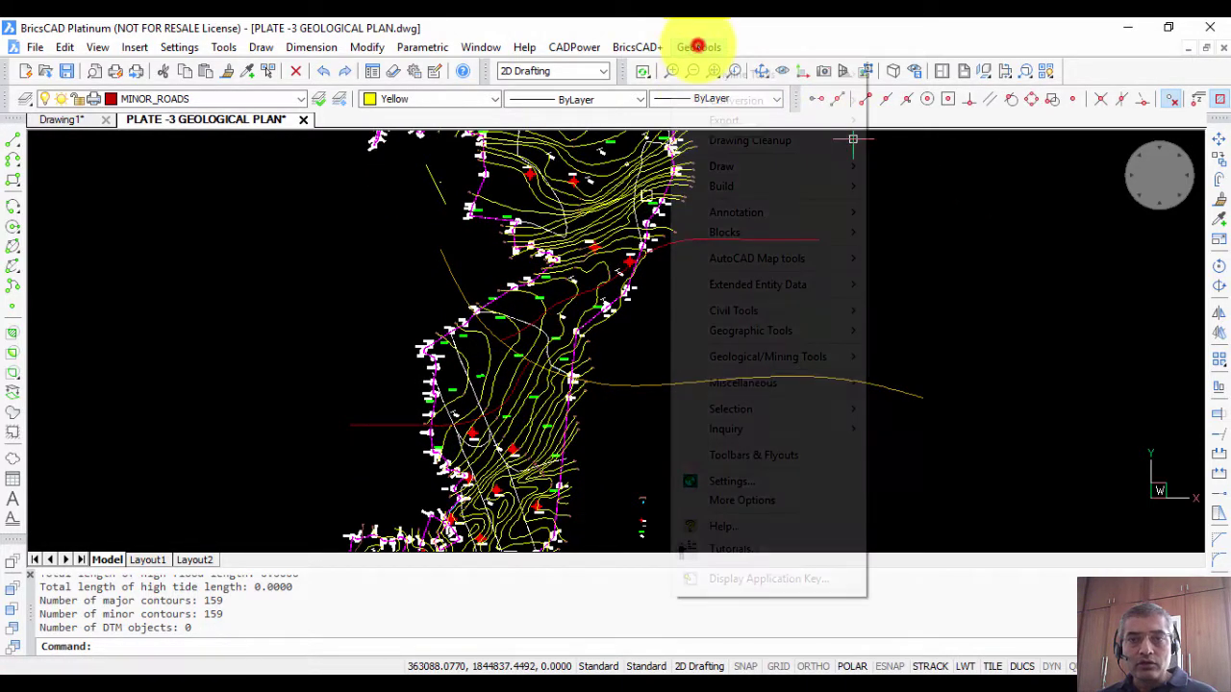
left_click(772, 360)
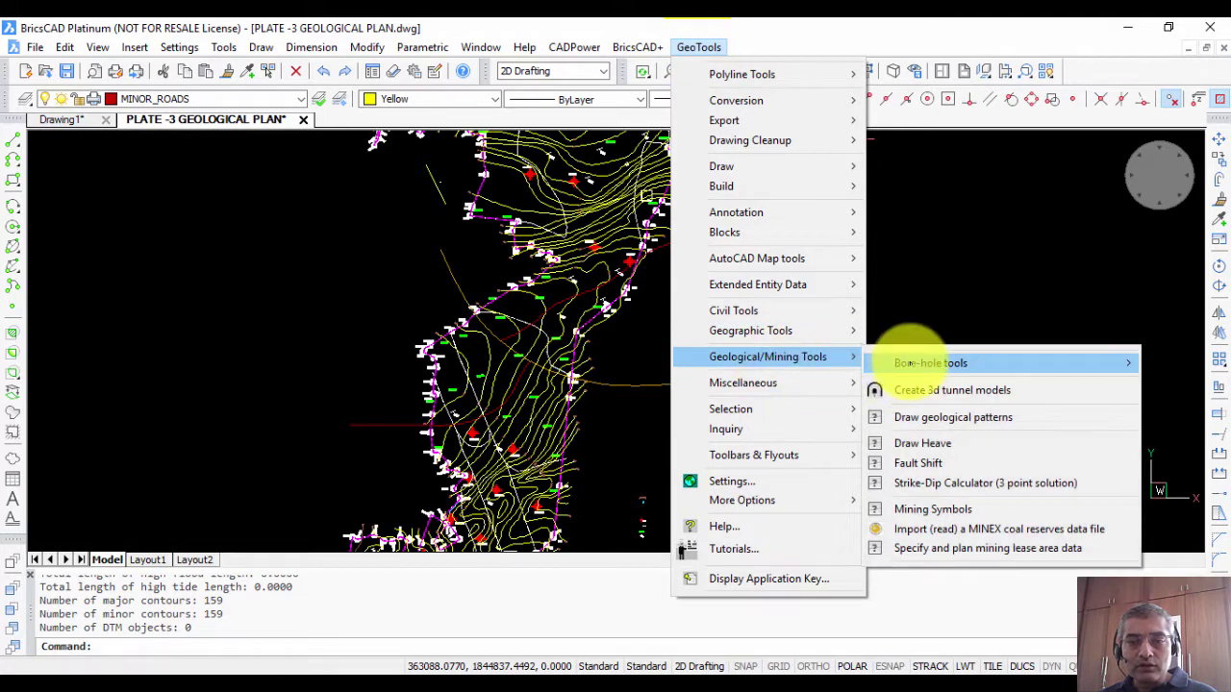
mouse_move(913, 363)
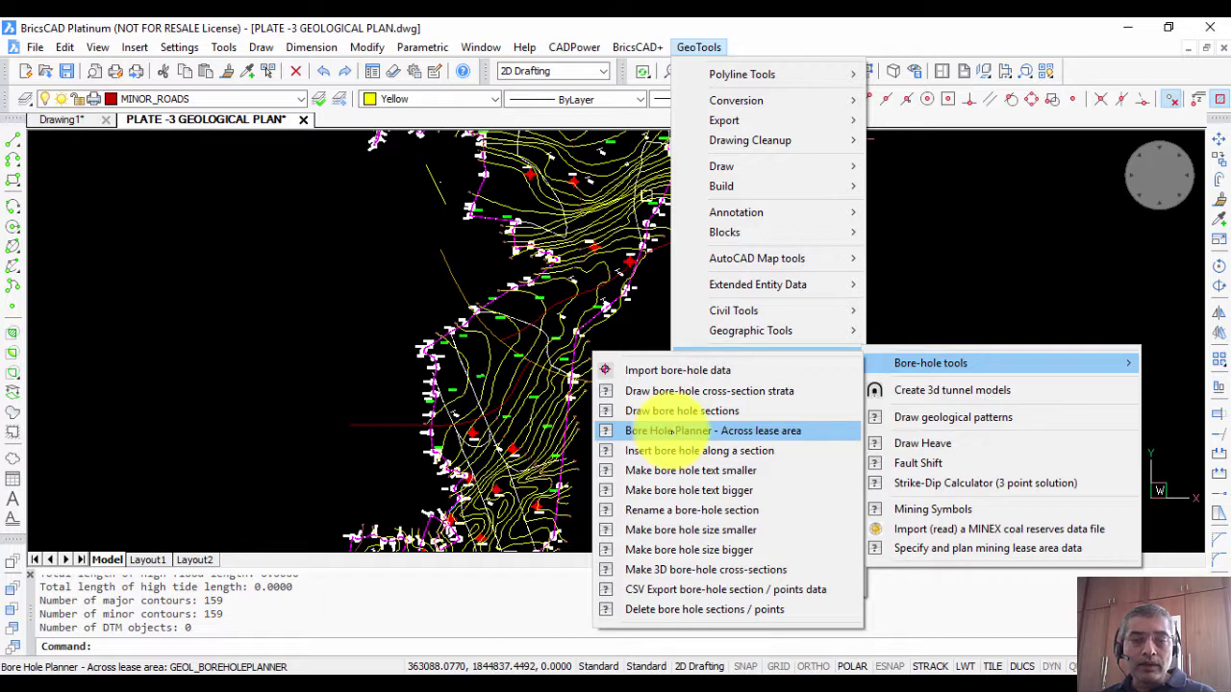
left_click(732, 431)
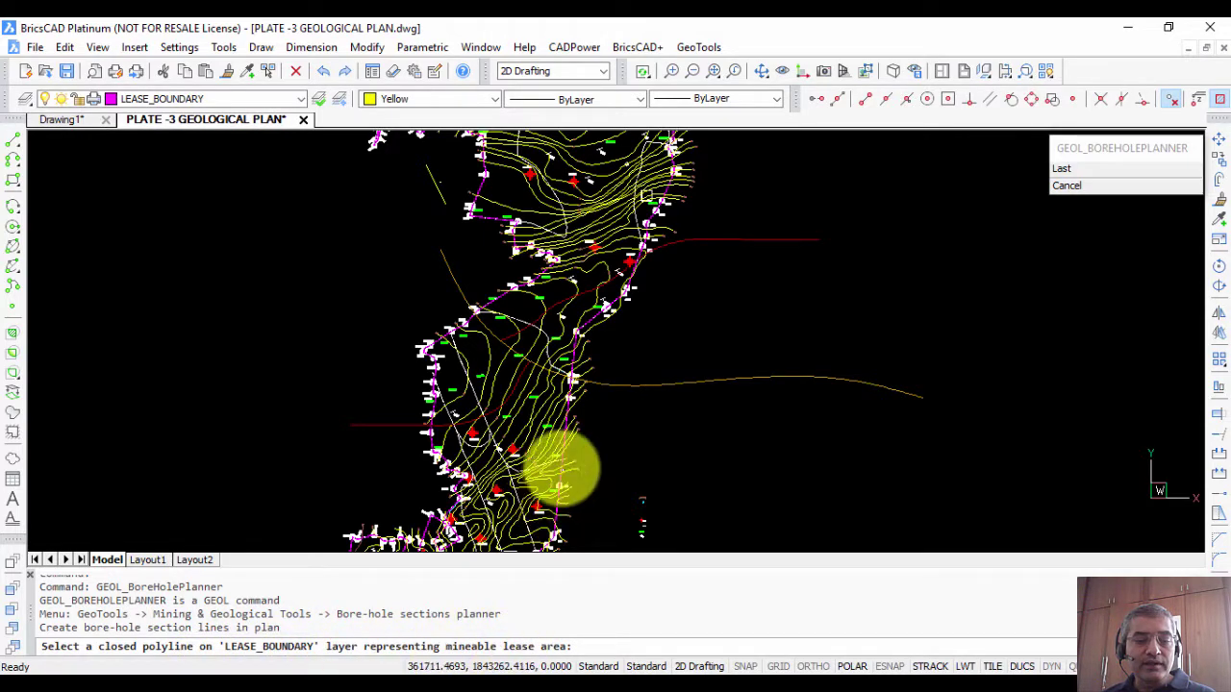
middle_click_drag(562, 470, 648, 420)
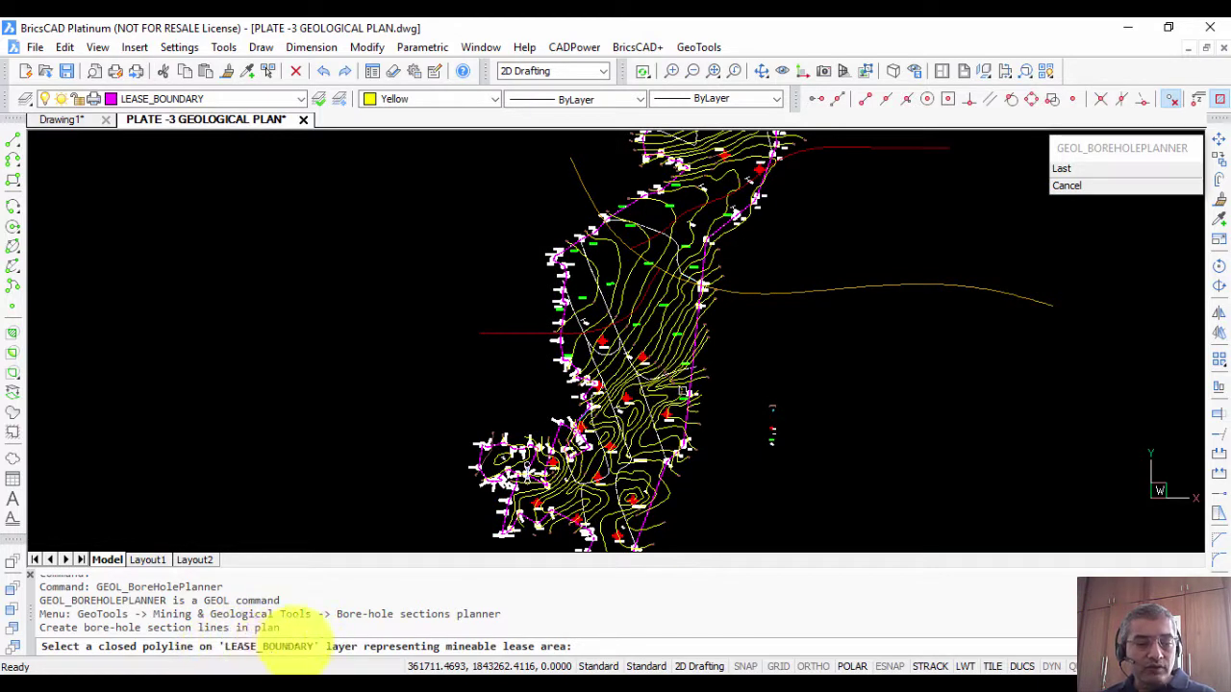
scroll(711, 236, "up", 5)
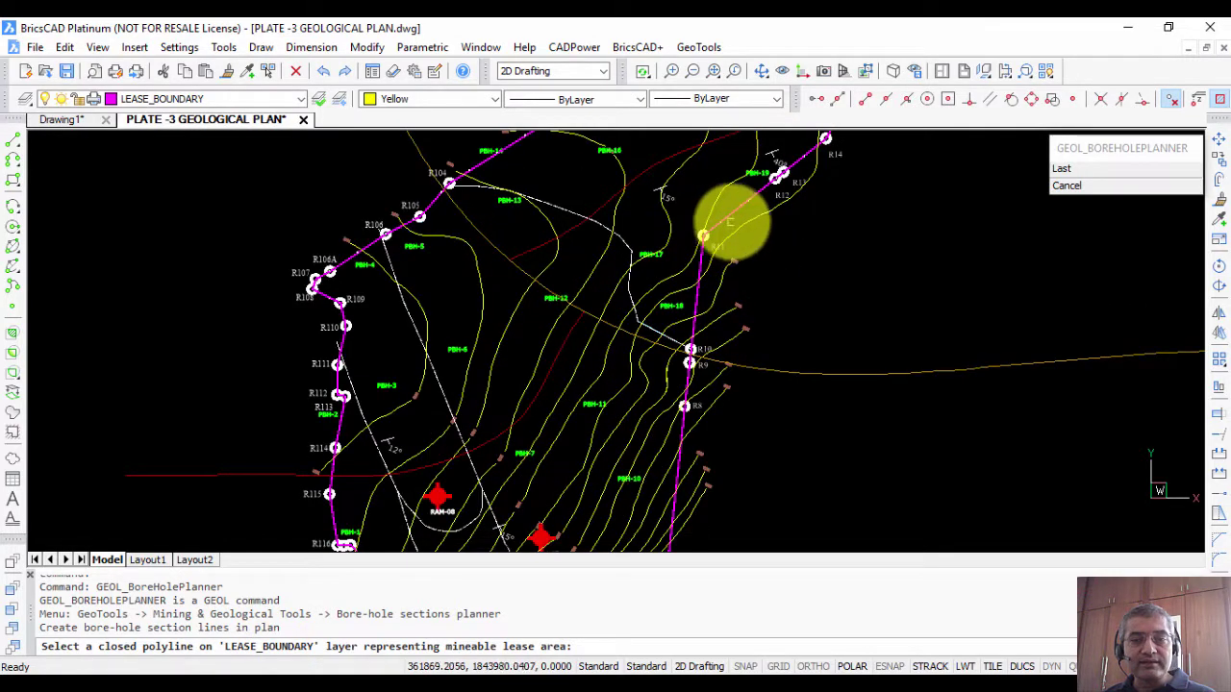
left_click(736, 208)
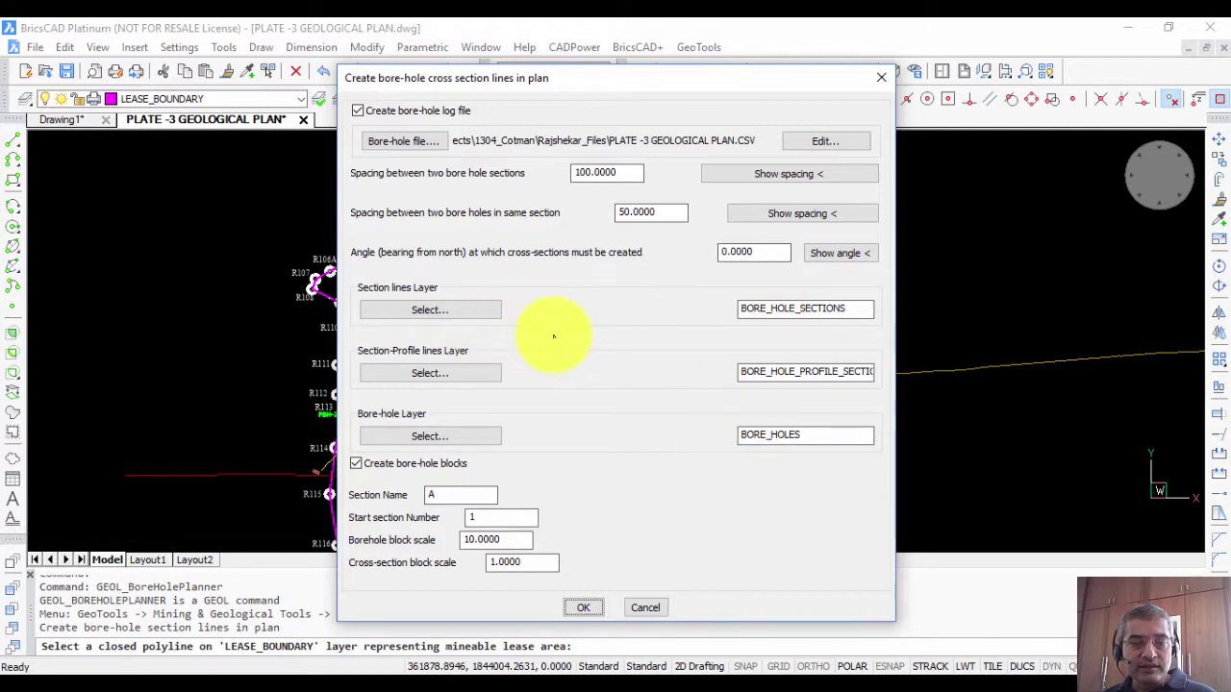
Step: Create the bore-hole sections and log file with 100 section spacing, 50 hole spacing, angle 0 and bore-hole blocks at scale 10
left_click(358, 463)
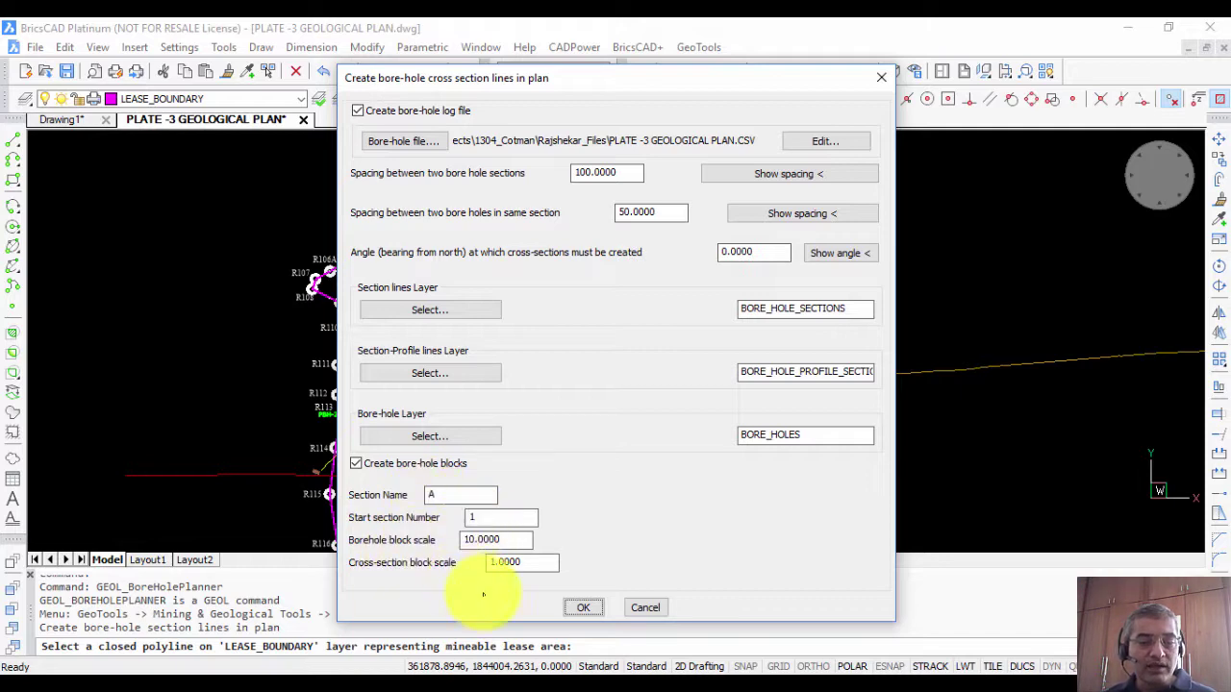
left_click(583, 607)
type("y")
key("Return")
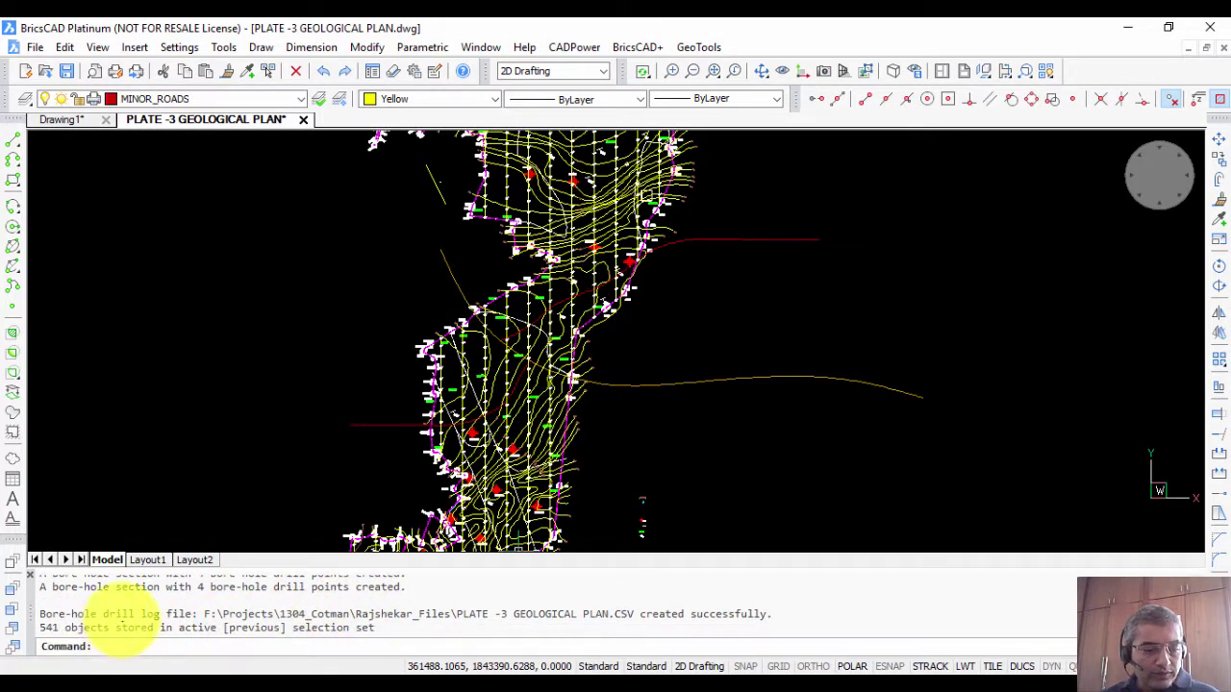
Step: Review the bore-hole drill log file's path and the created sections in the prompt history
key("F2")
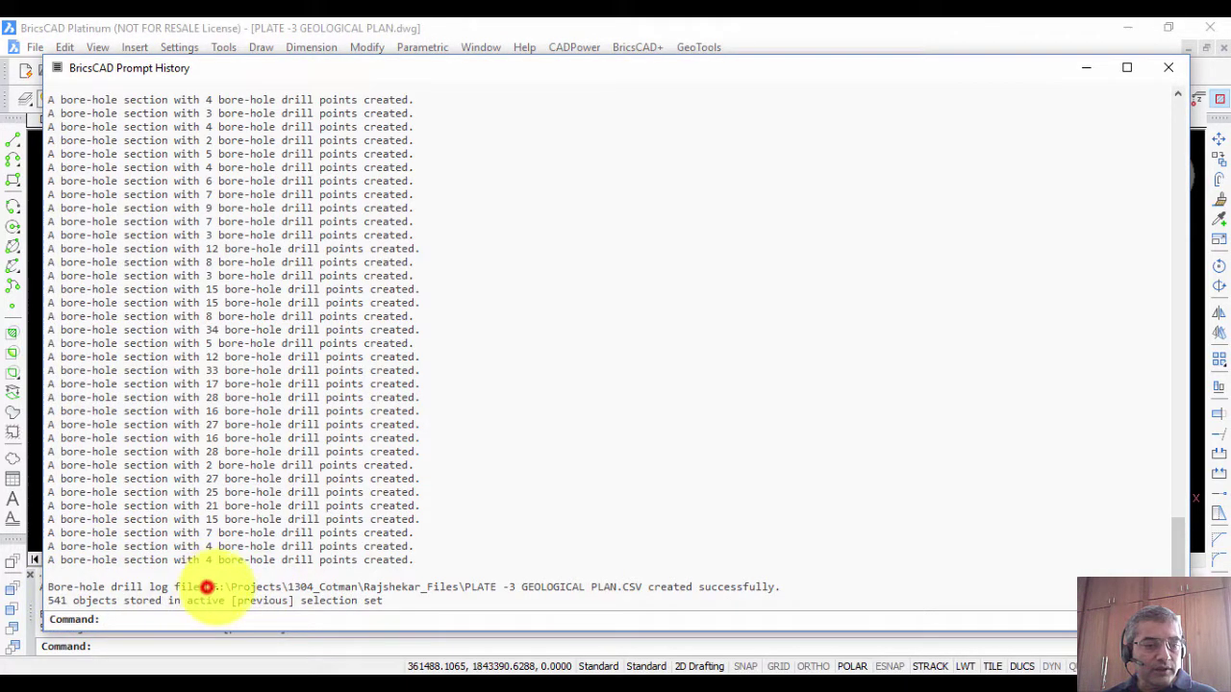
left_click_drag(210, 587, 640, 589)
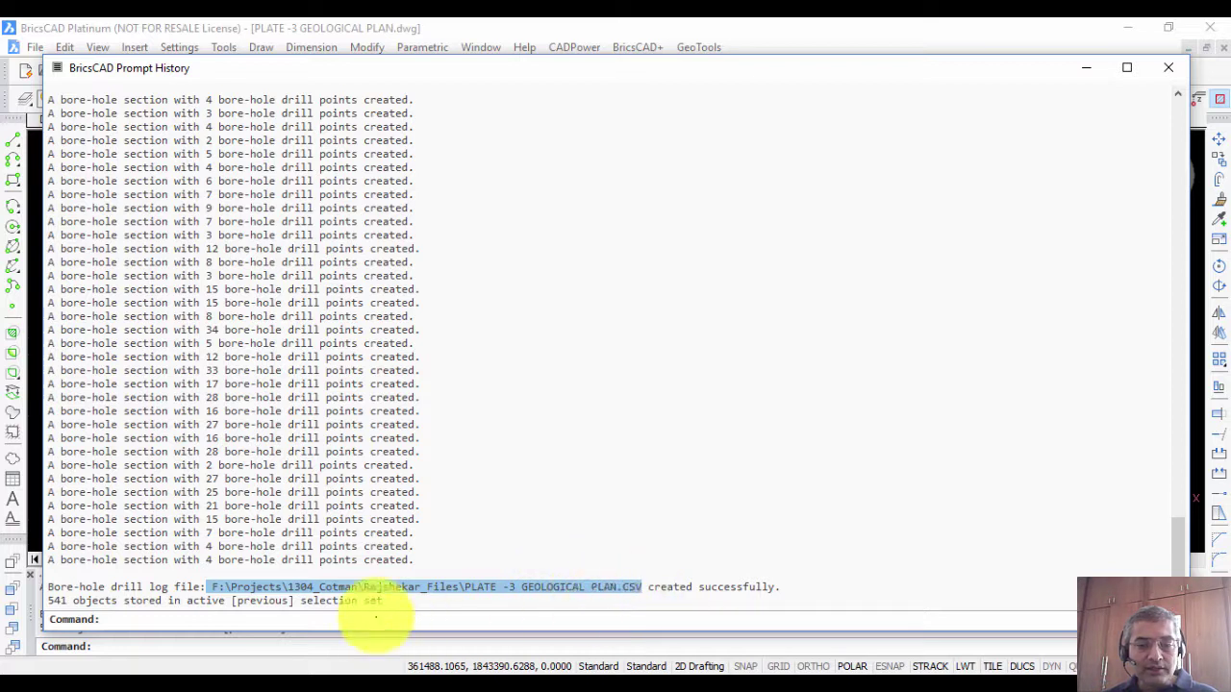
left_click(349, 615)
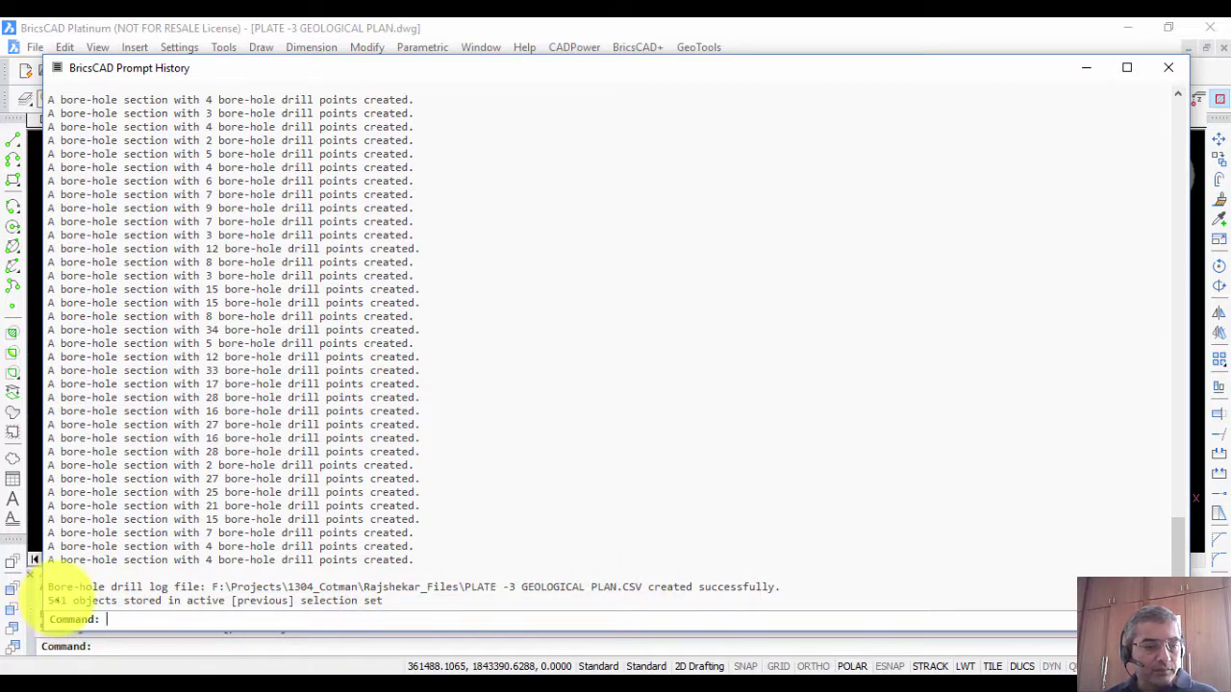
key("F2")
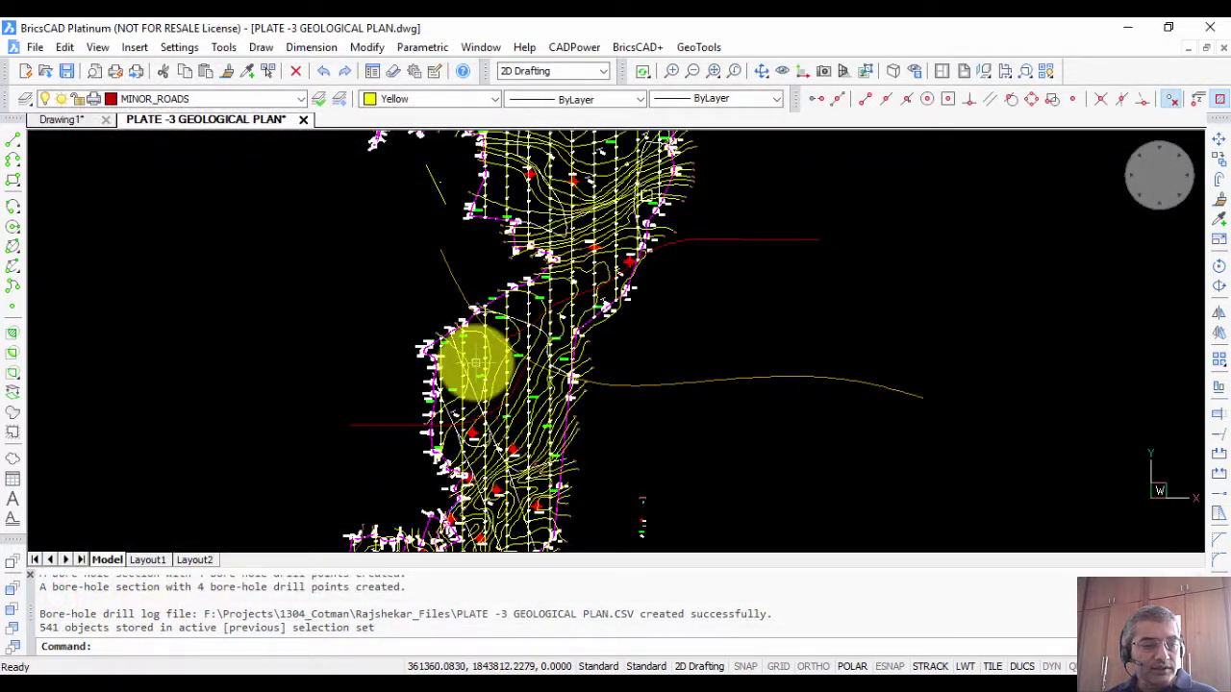
Step: Examine the bore-hole blocks along the section lines around PBH-6 at close range
scroll(473, 388, "up", 6)
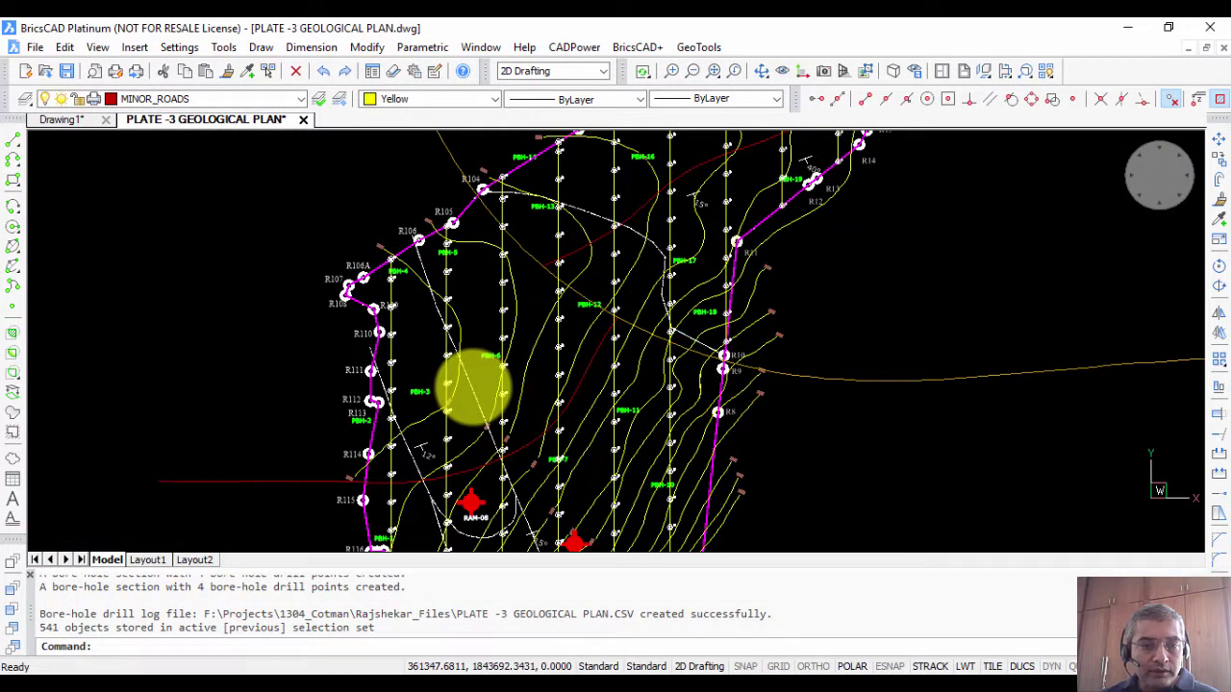
scroll(473, 388, "down", 3)
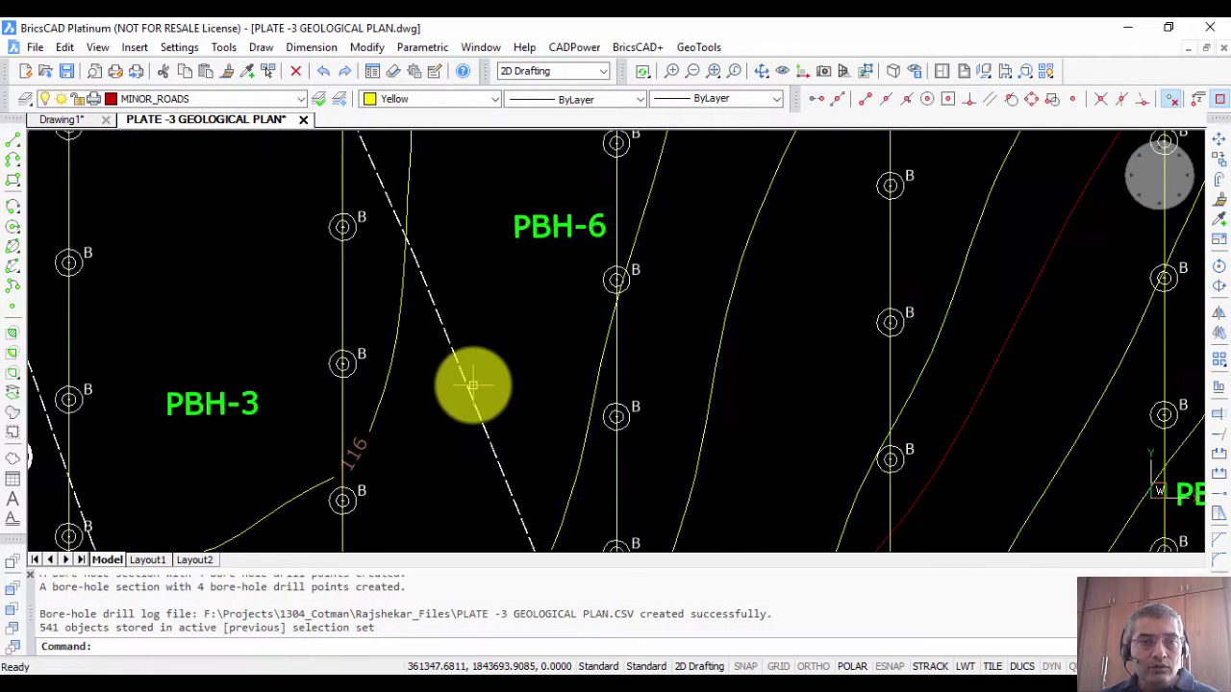
middle_click_drag(356, 404, 401, 294)
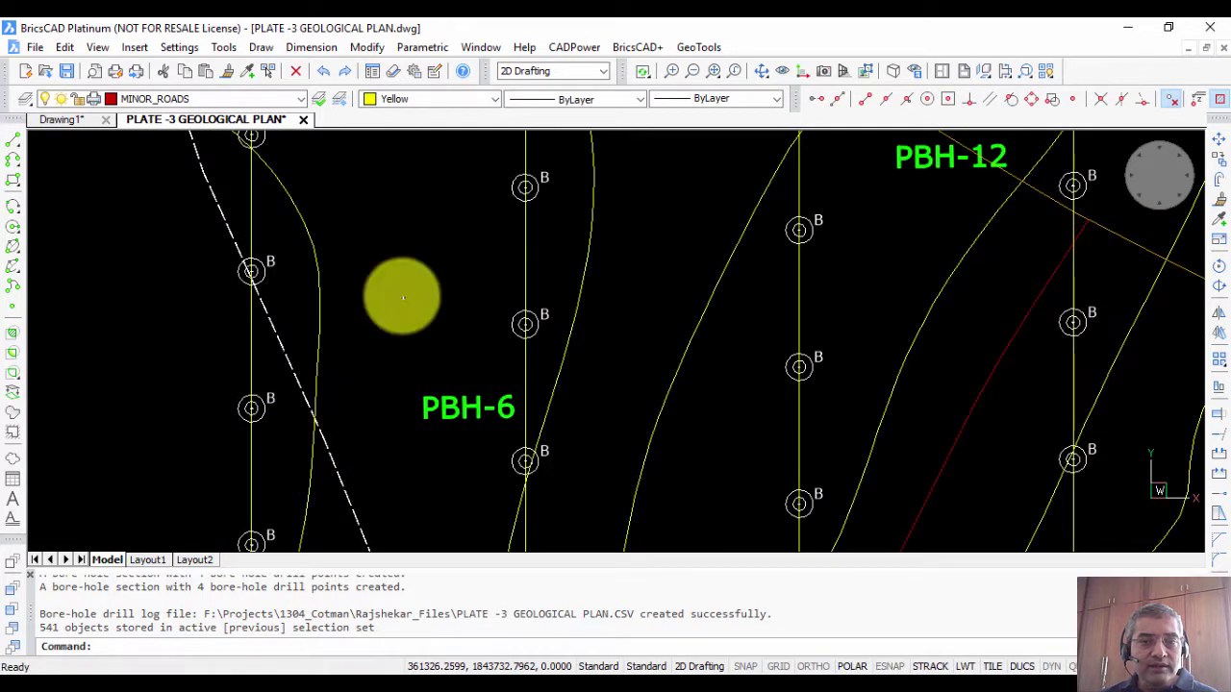
middle_click_drag(357, 336, 541, 322)
scroll(396, 266, "up", 5)
left_click(396, 267)
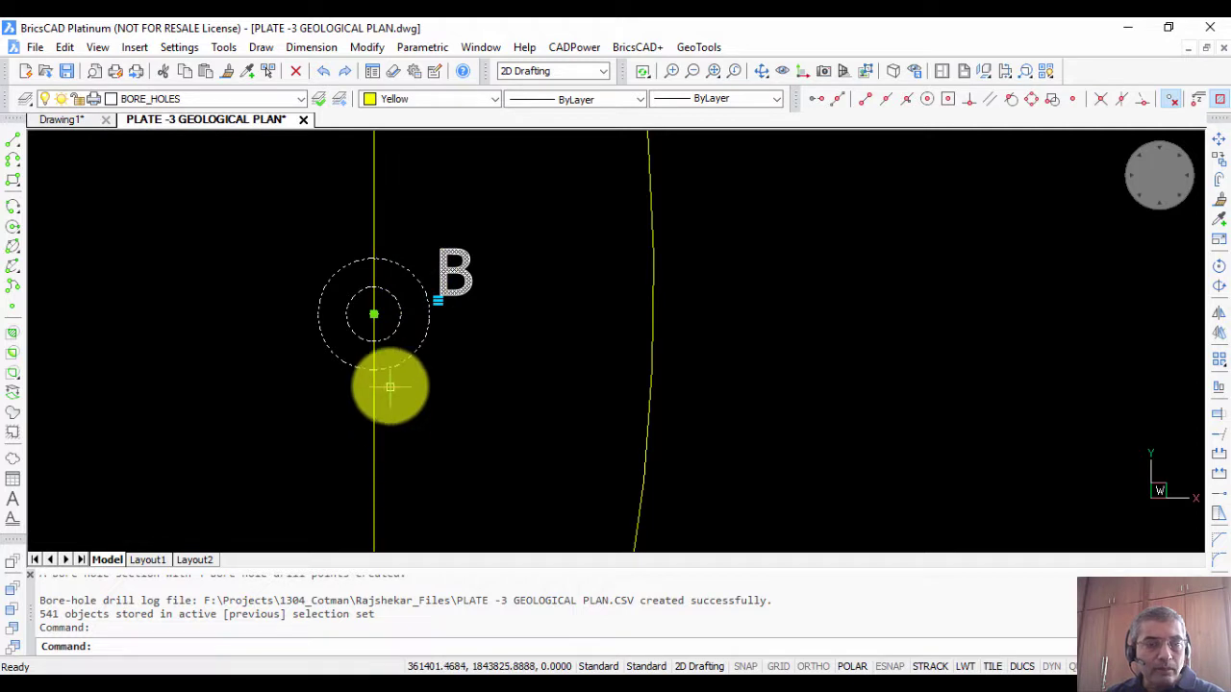
key("Escape")
key("Escape")
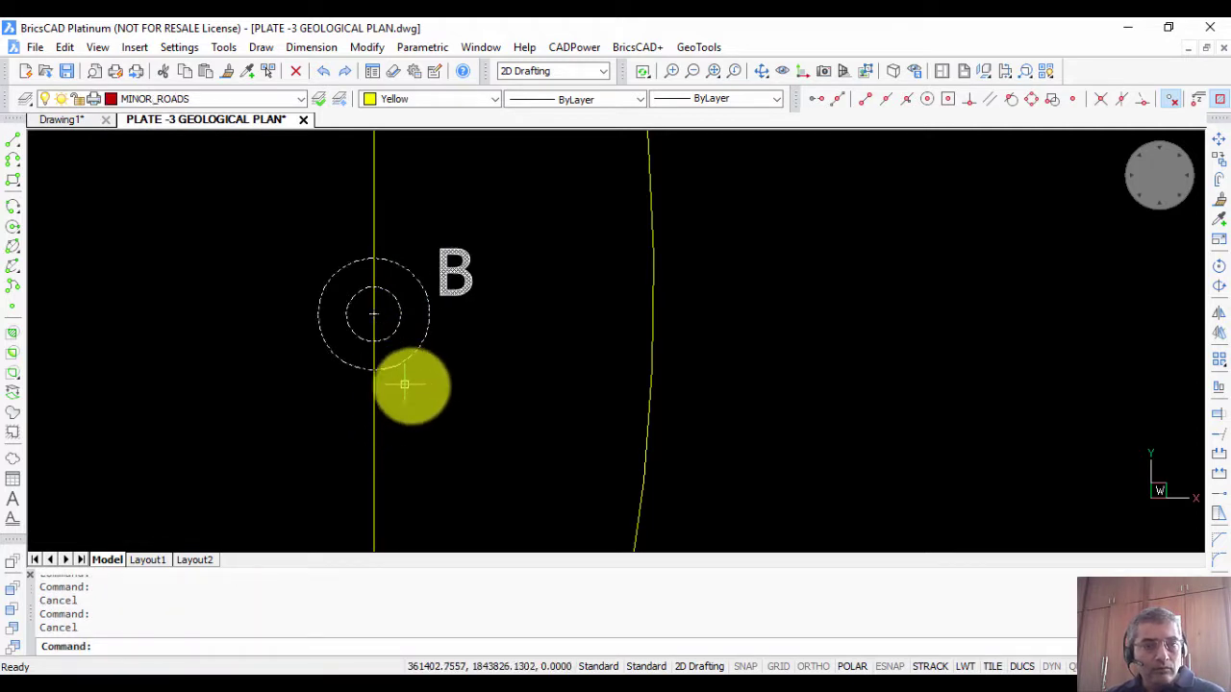
Step: Try the Blue Color, Positive, Negative and Problematic Quality visibility states on the bore-hole block on the section line near PBH-6
left_click(423, 349)
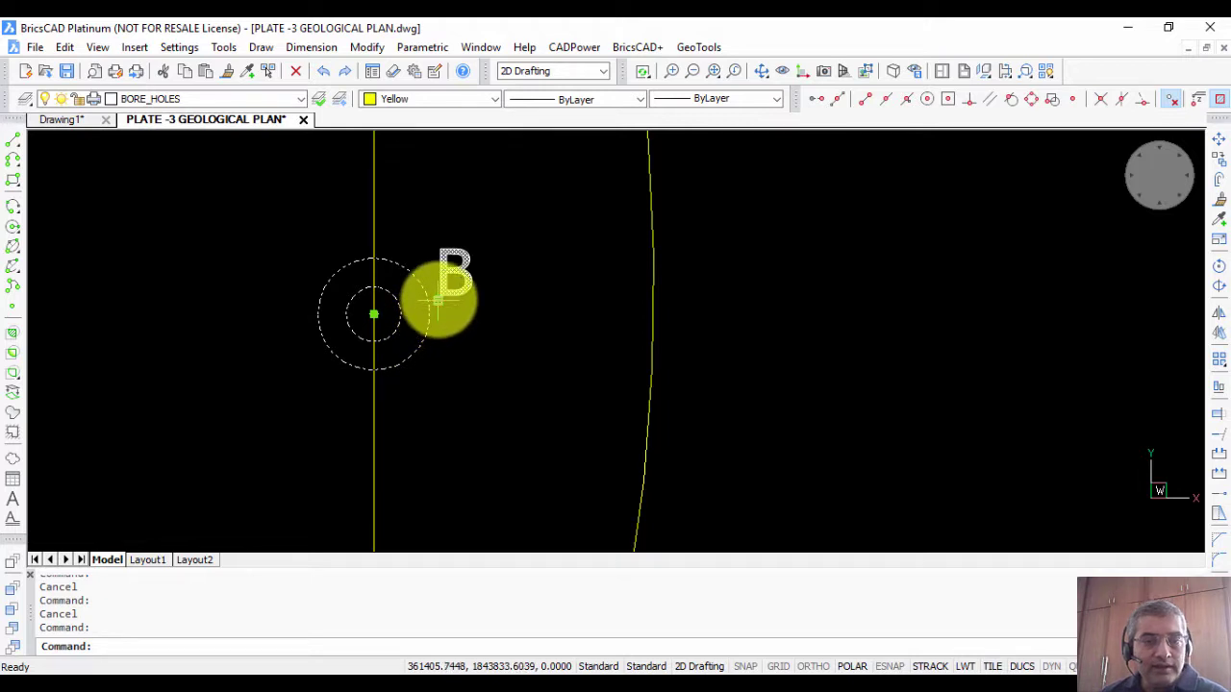
right_click(436, 303)
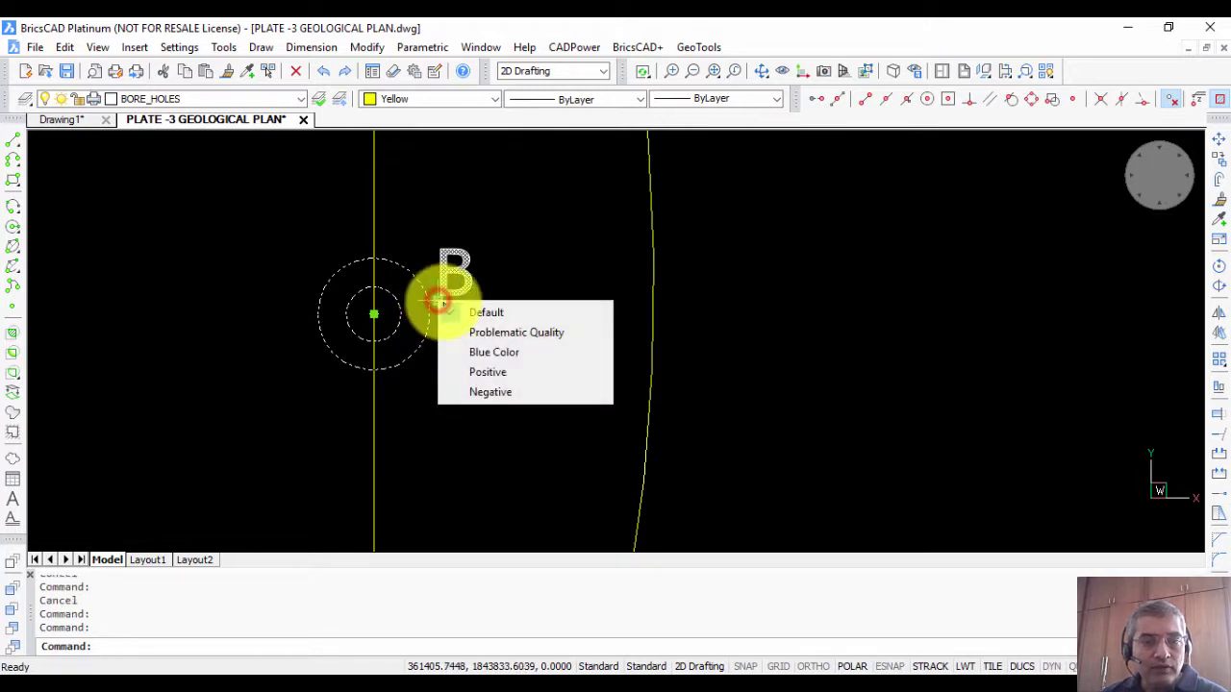
left_click(478, 355)
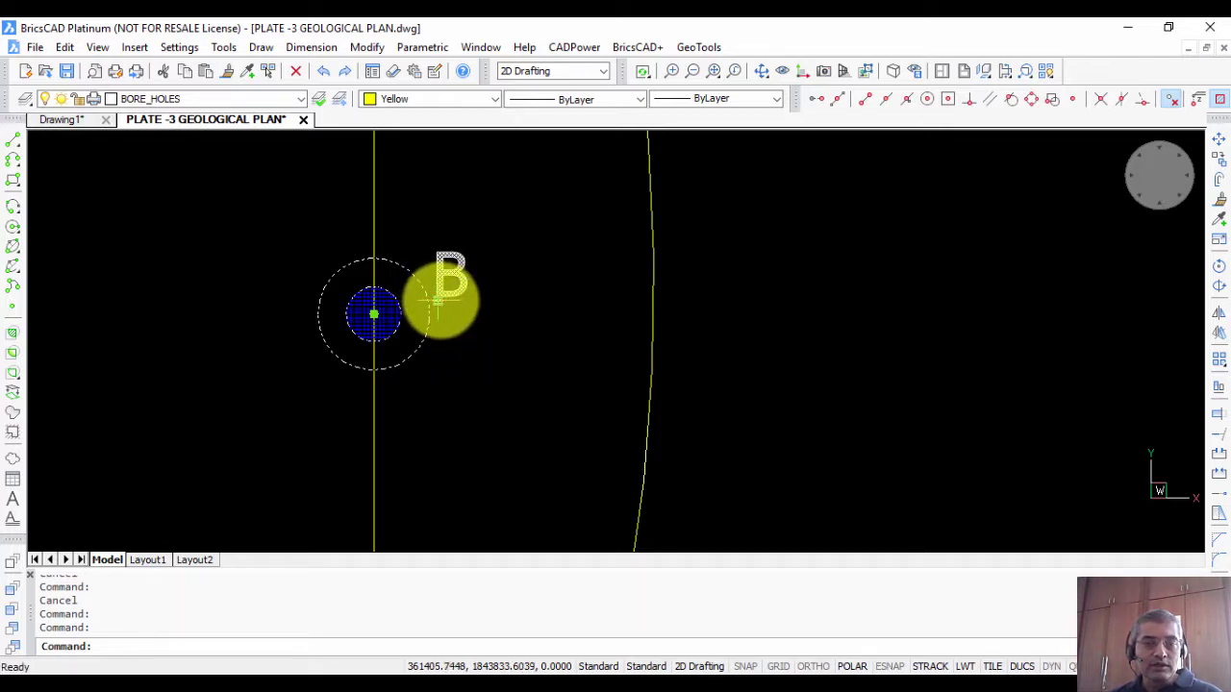
right_click(438, 301)
left_click(471, 375)
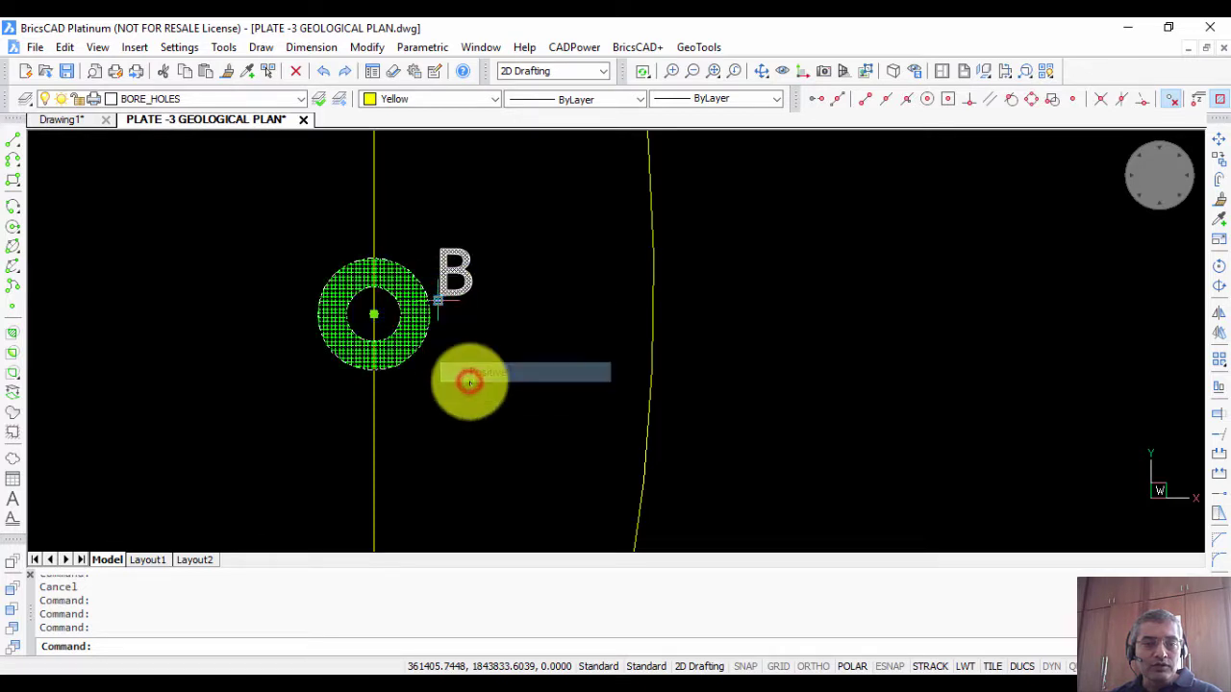
right_click(437, 301)
left_click(476, 392)
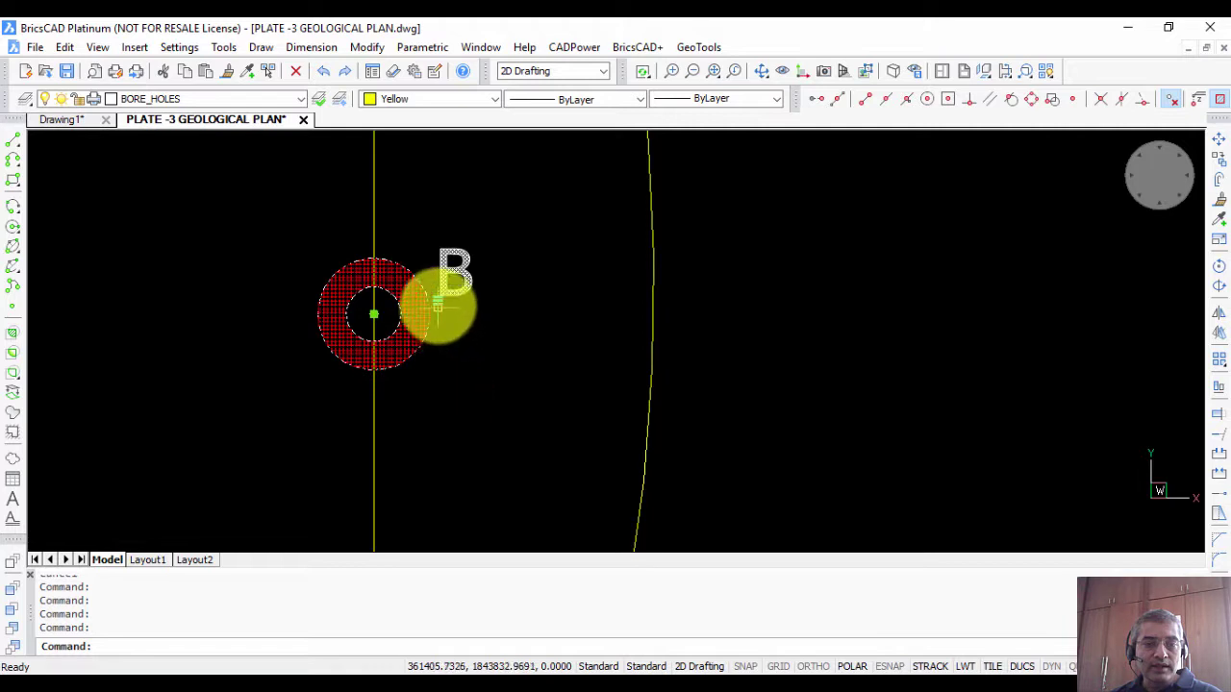
right_click(438, 301)
left_click(468, 334)
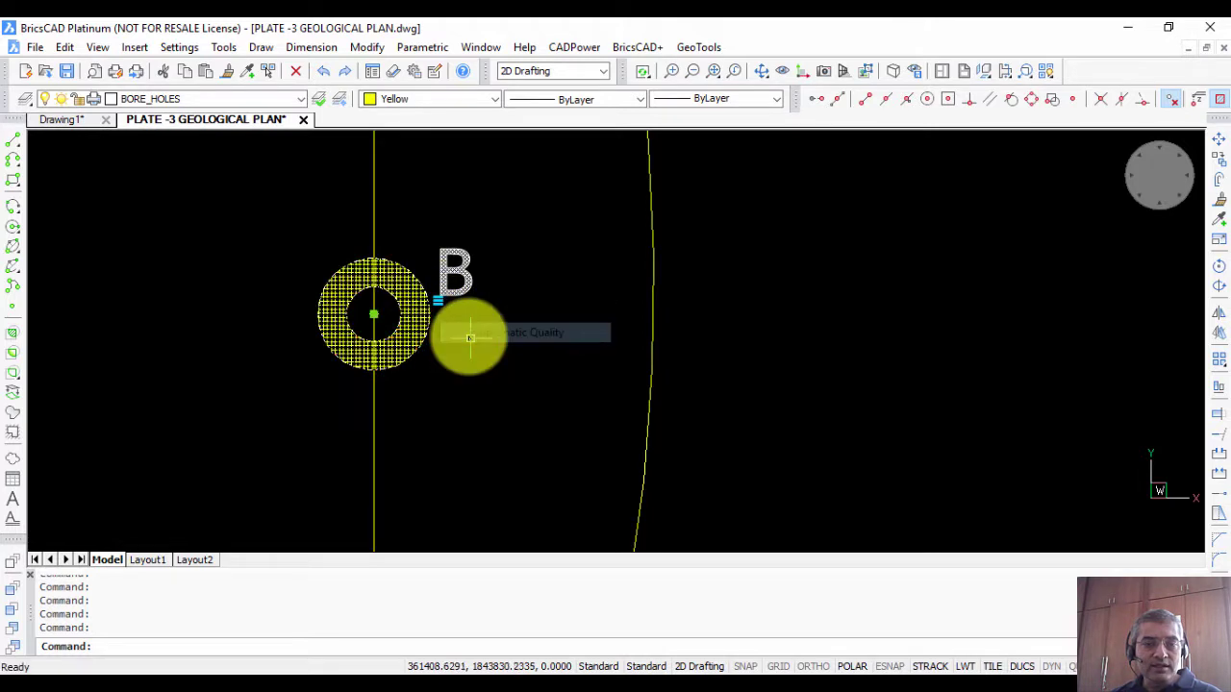
right_click(438, 301)
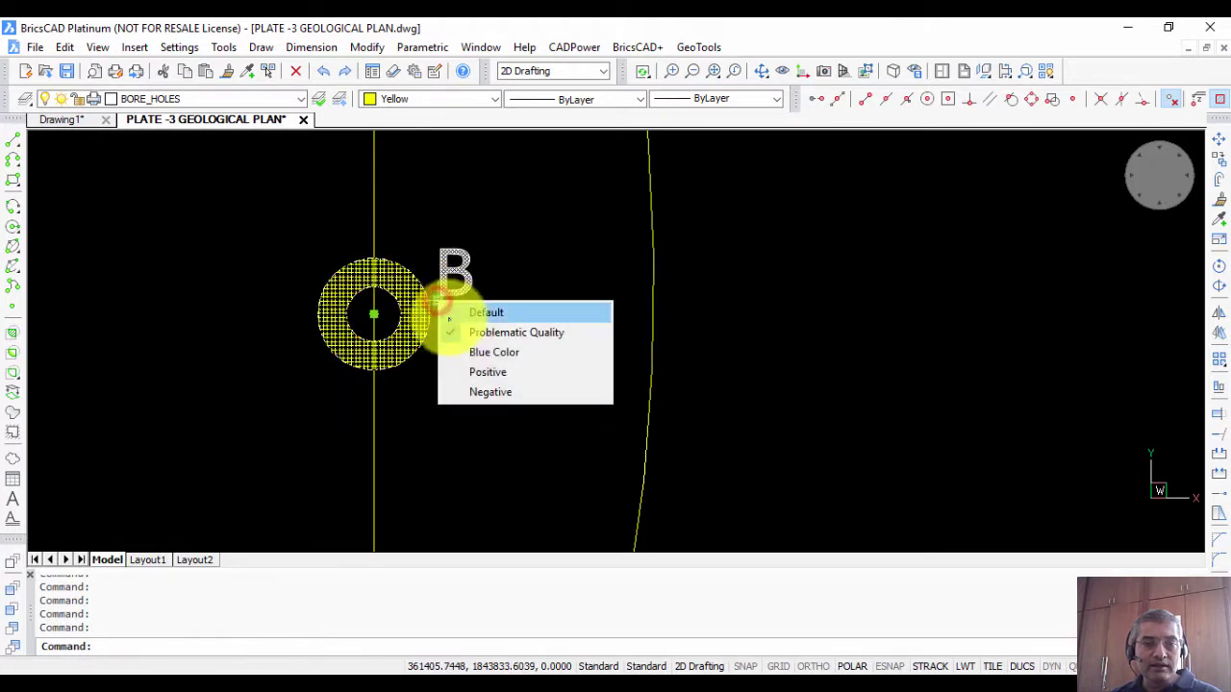
left_click(478, 352)
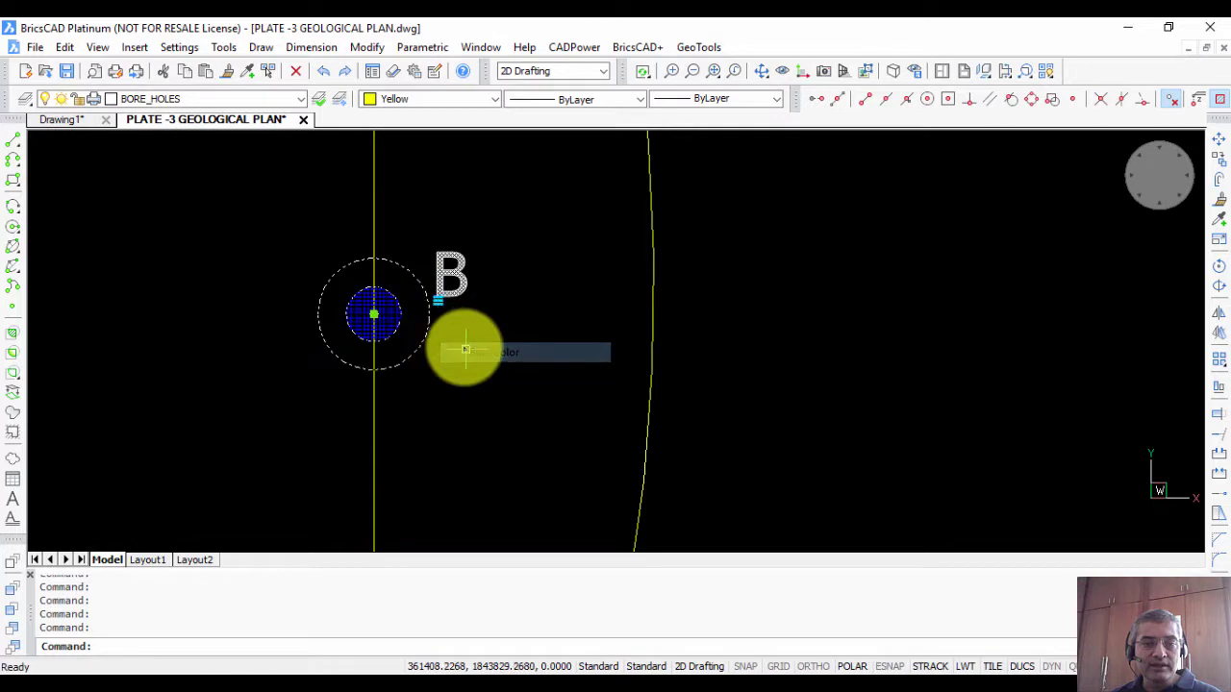
Step: Set the bore-hole block's visibility state to Positive and clear the selection
right_click(437, 301)
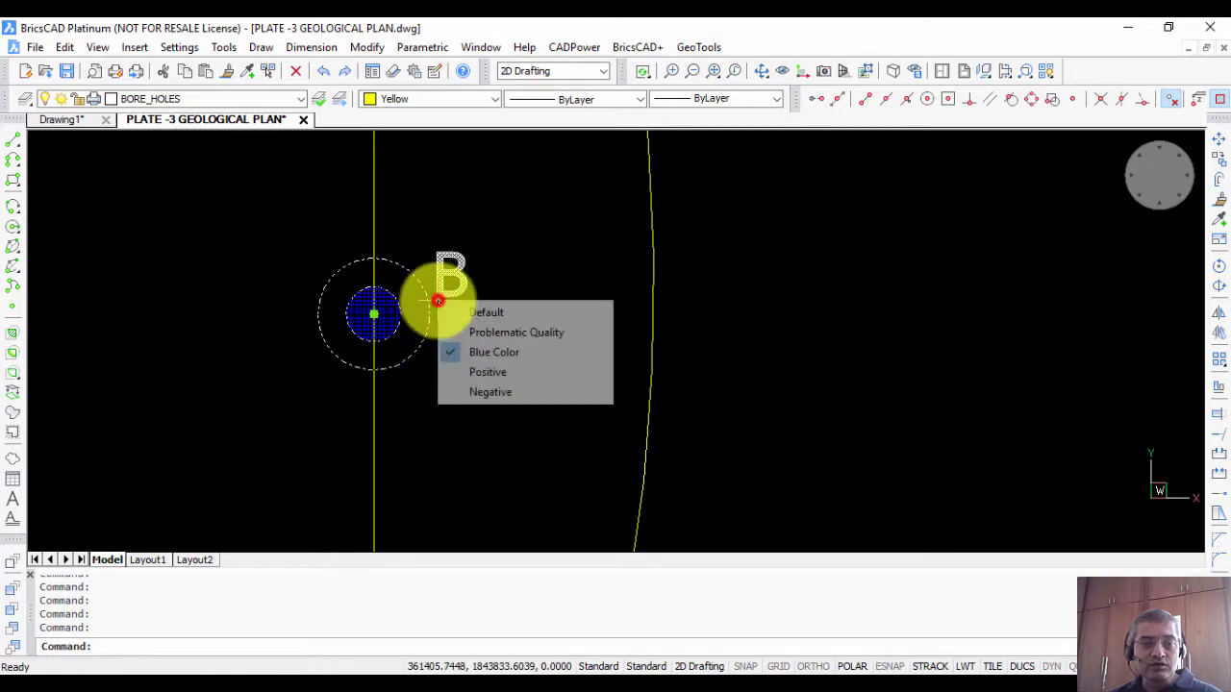
left_click(459, 374)
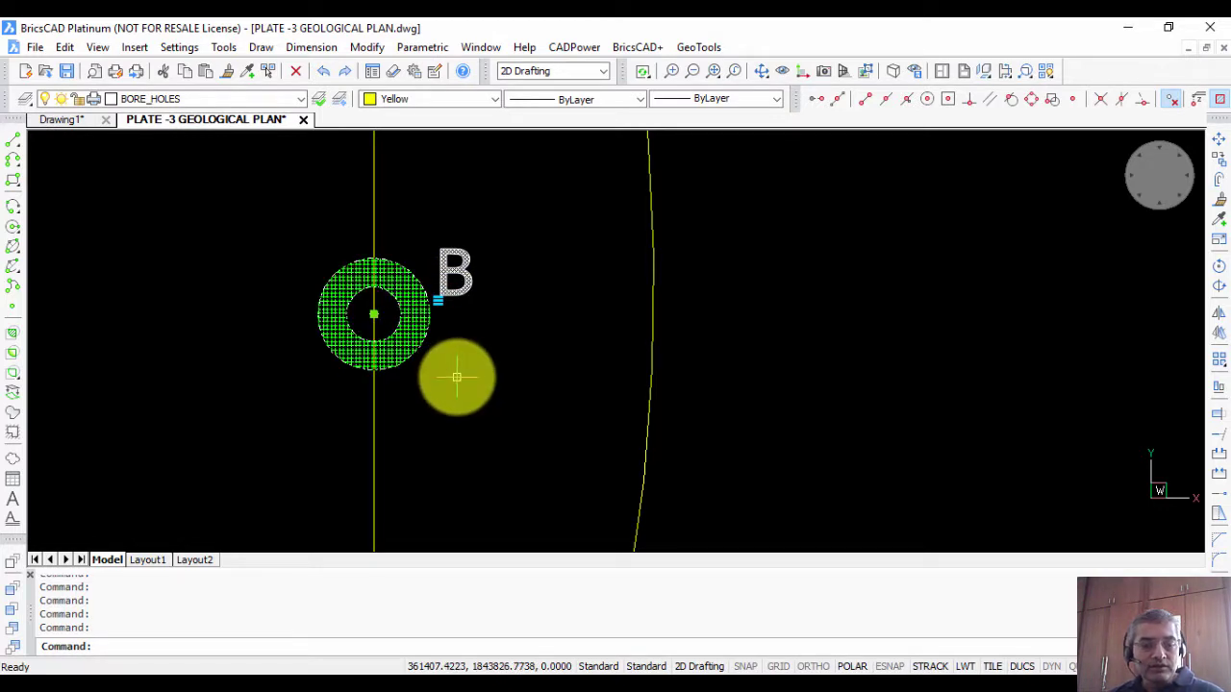
key("Escape")
key("Escape")
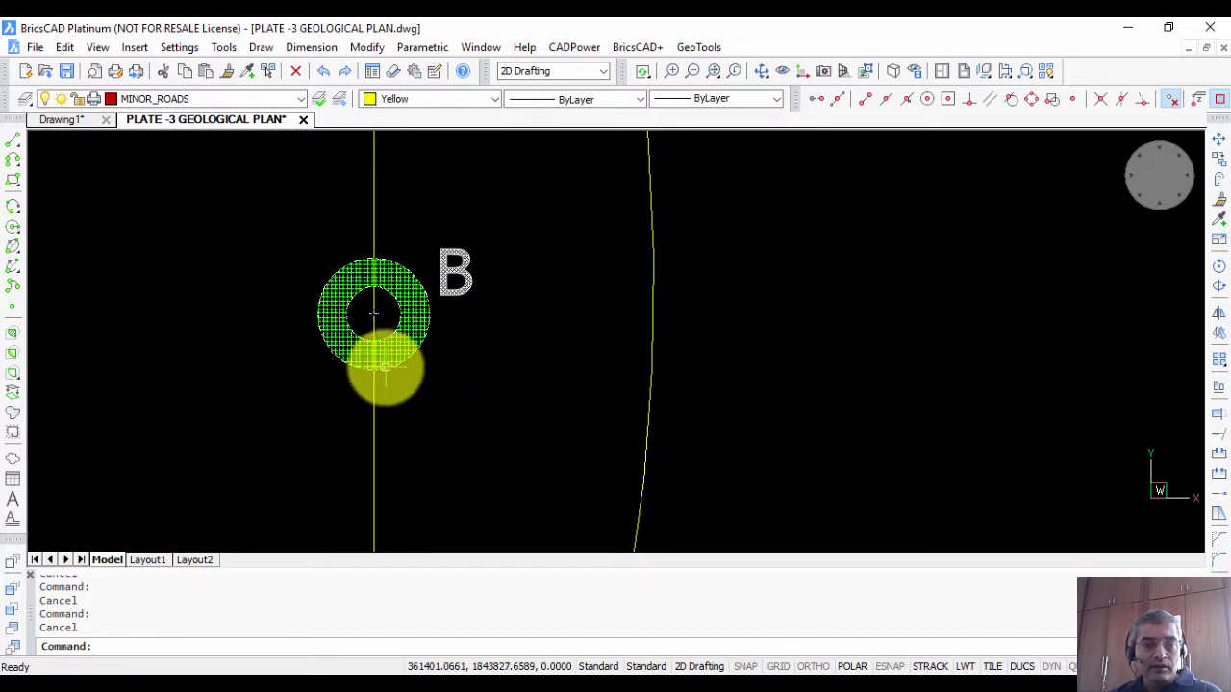
Step: Review the Positive bore-hole block's quality, depth, dip, strike, coordinate and name attributes, leaving the Attribute Editor without changes
left_click(385, 367)
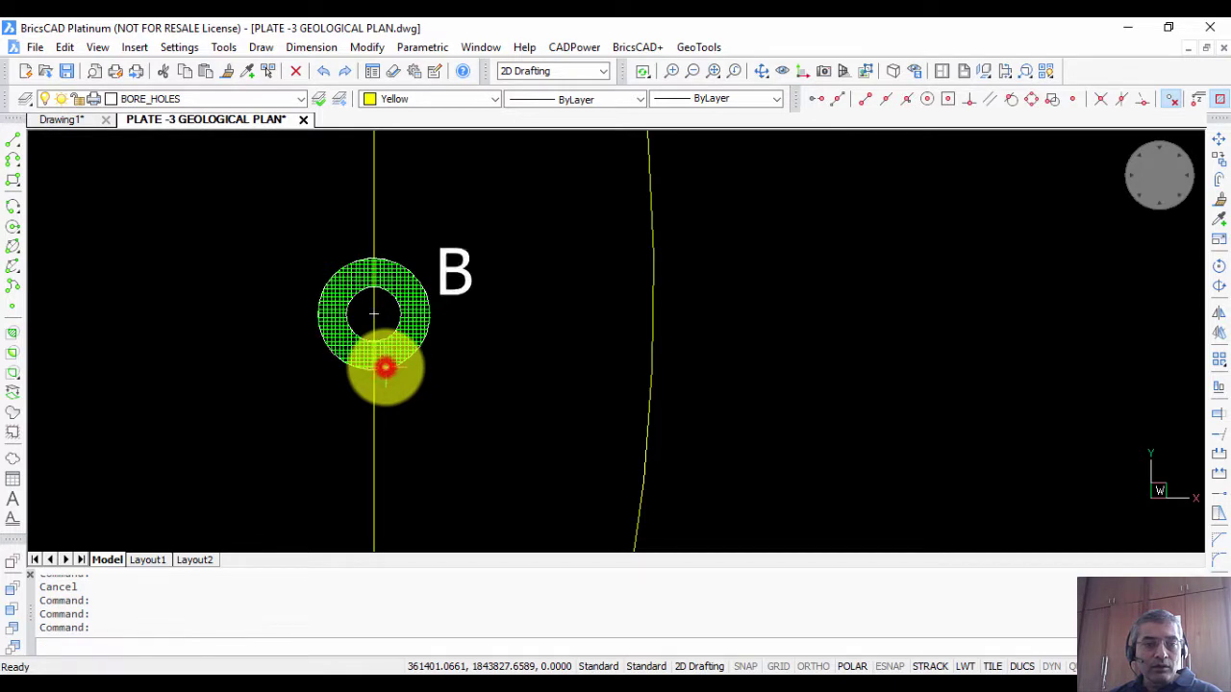
double_click(385, 367)
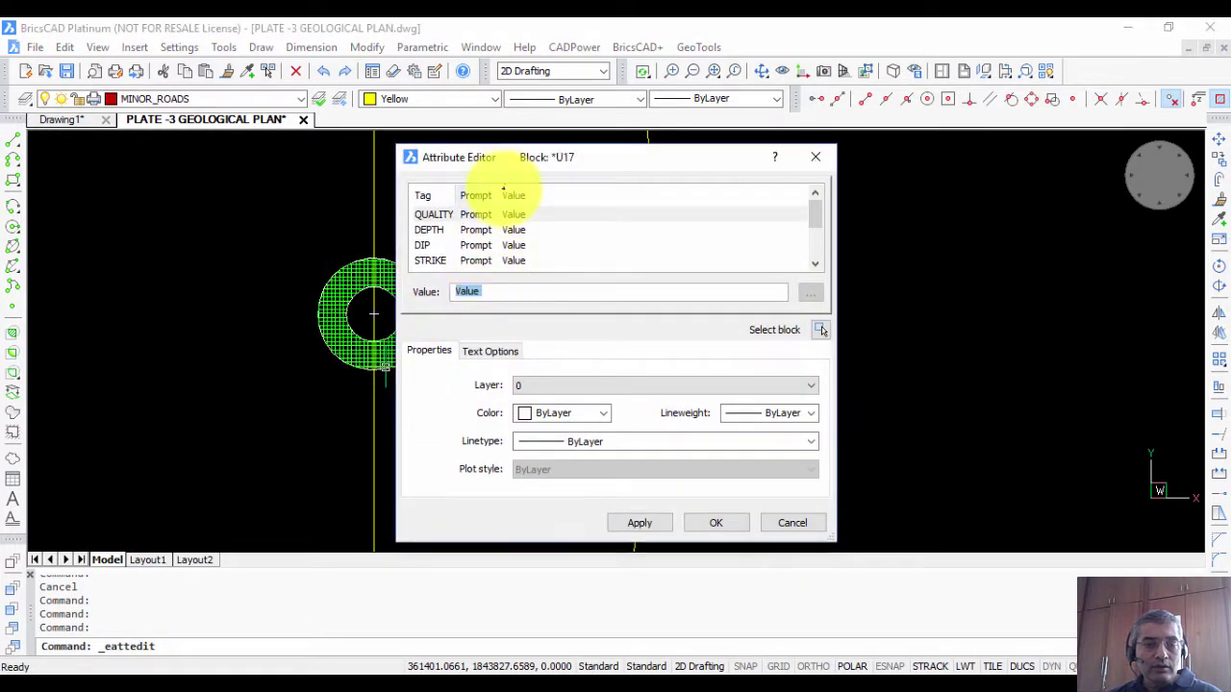
left_click_drag(507, 164, 480, 132)
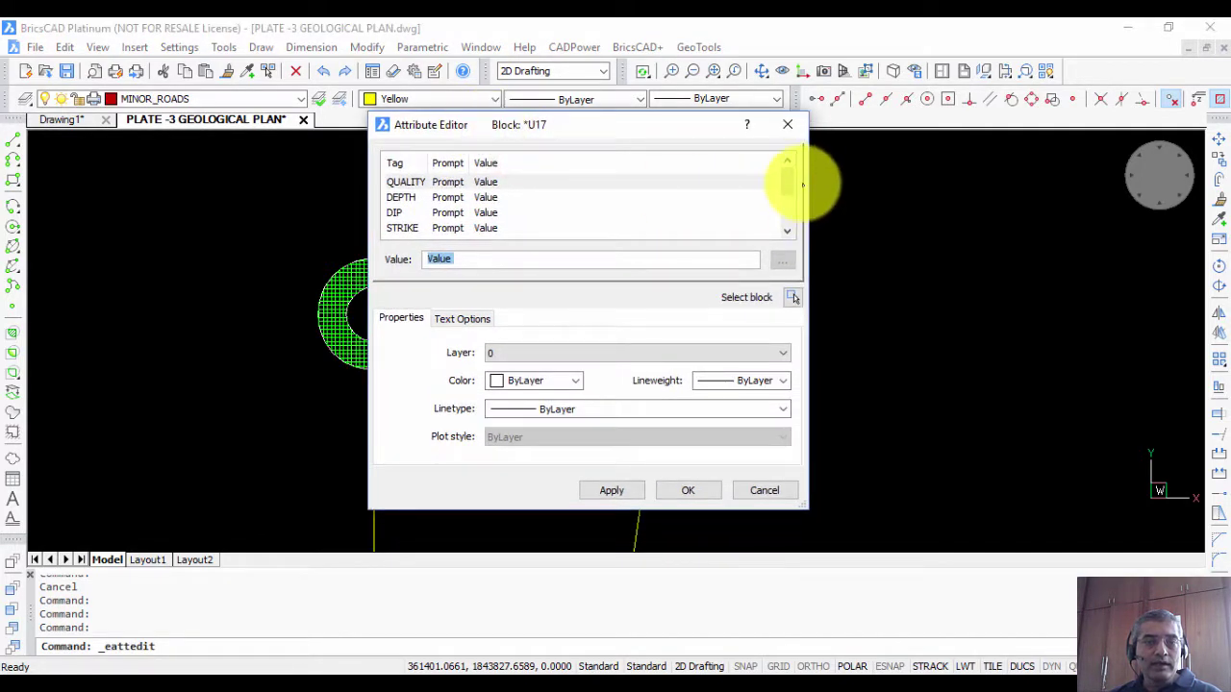
left_click(408, 182)
left_click(407, 197)
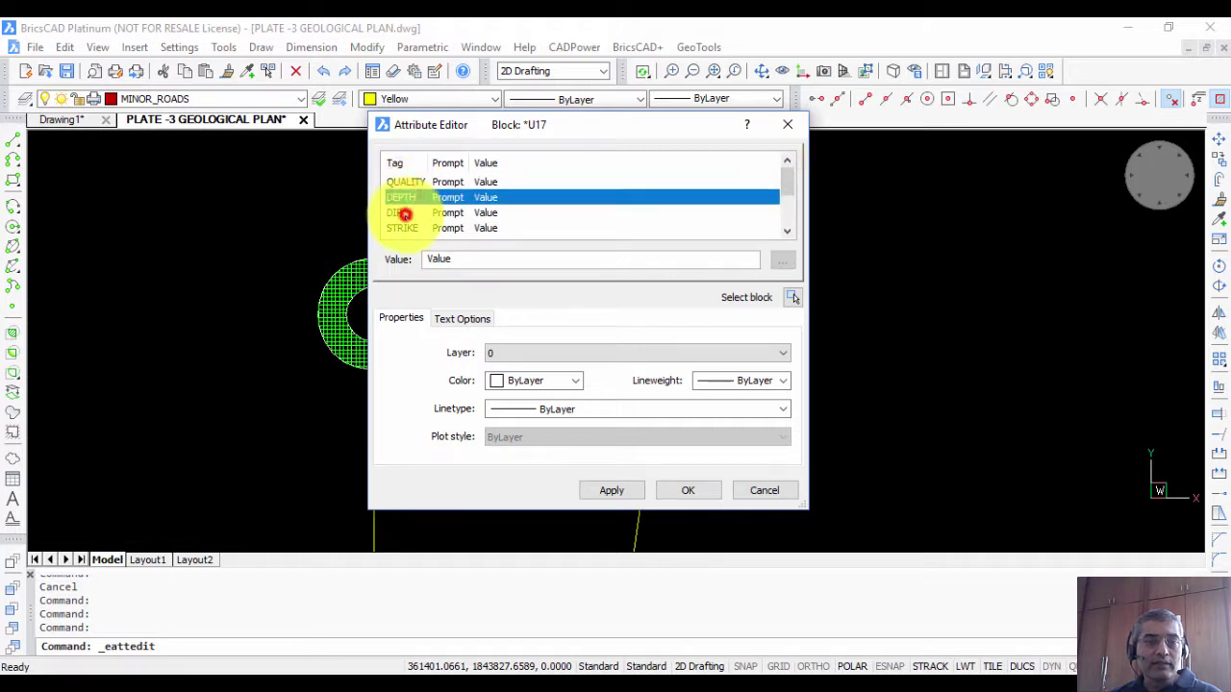
left_click(404, 214)
left_click(406, 228)
left_click(785, 228)
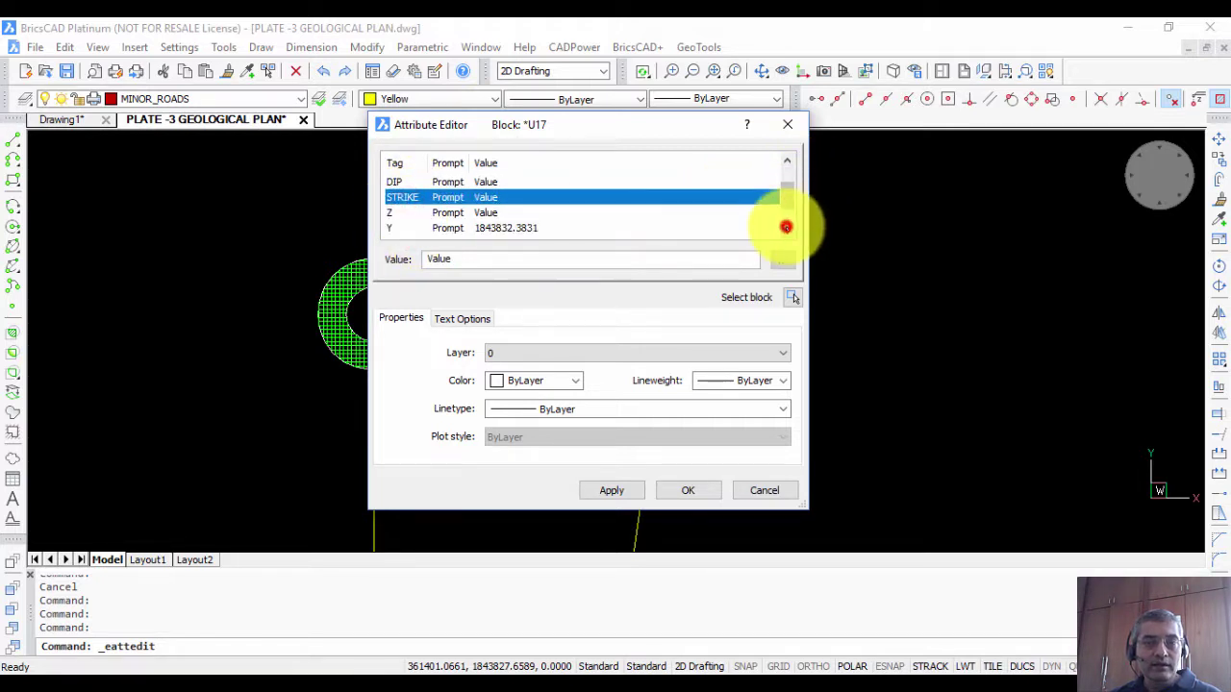
left_click(786, 228)
left_click(664, 197)
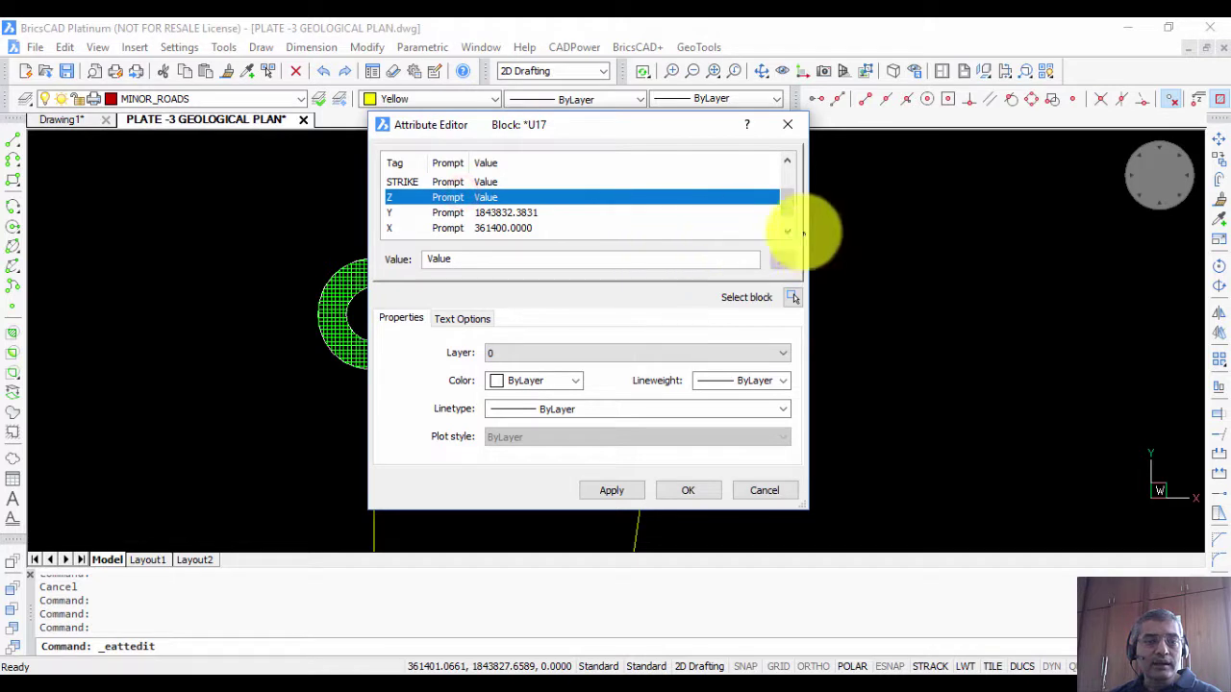
left_click(786, 230)
left_click(452, 229)
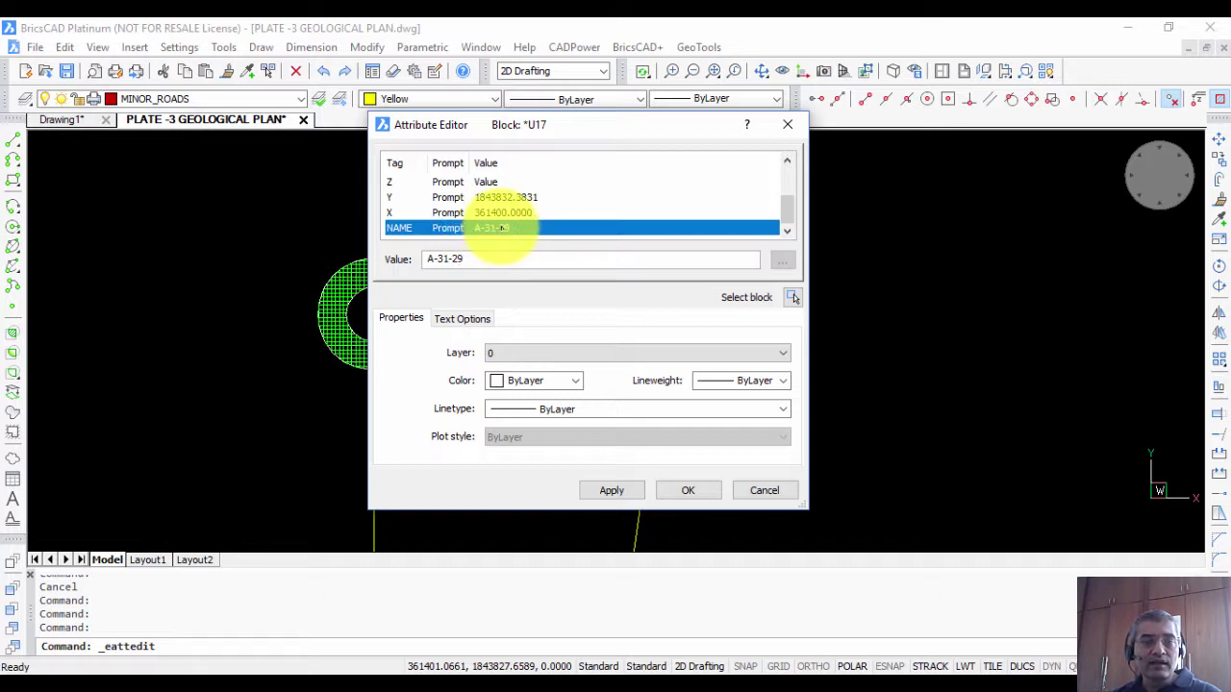
left_click(765, 491)
scroll(349, 325, "down", 3)
scroll(356, 323, "up", 3)
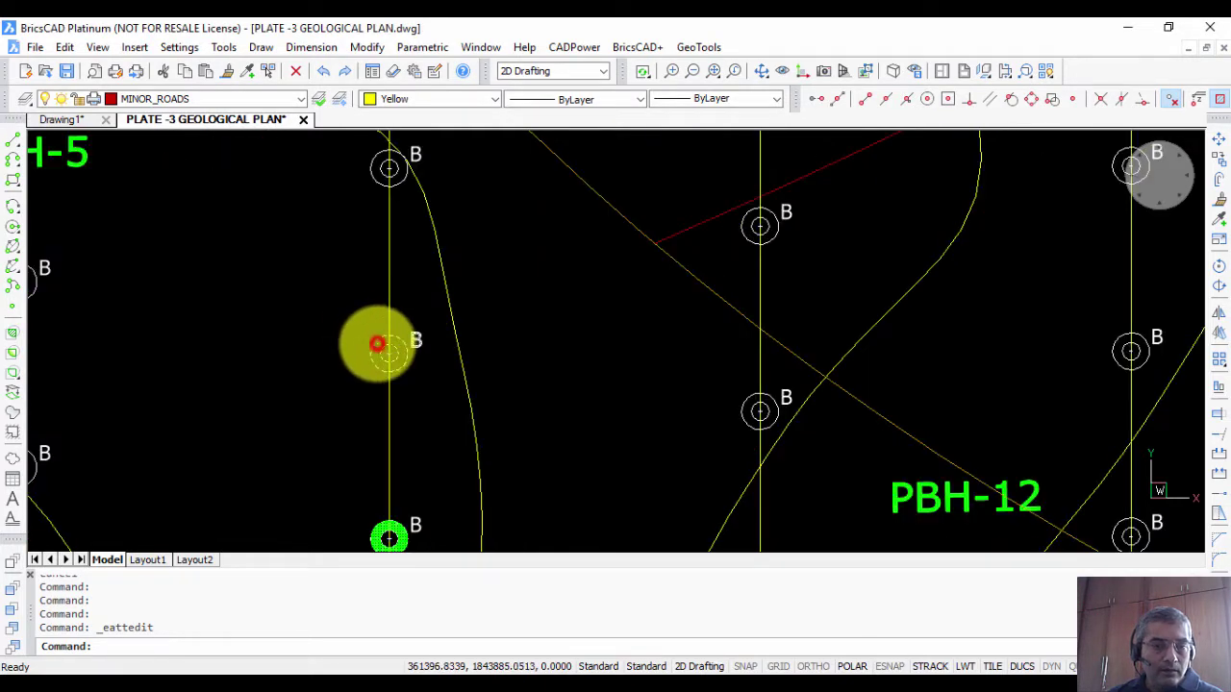
key("Escape")
scroll(389, 353, "down", 3)
double_click(396, 358)
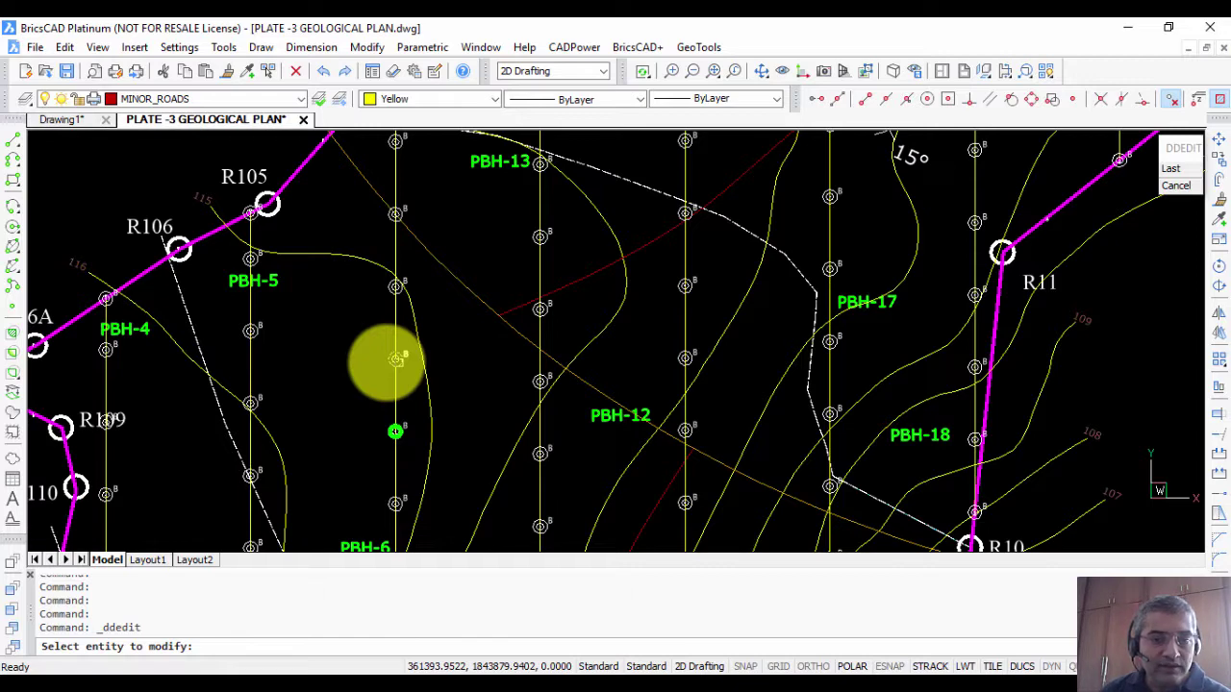
middle_click_drag(314, 385, 335, 314)
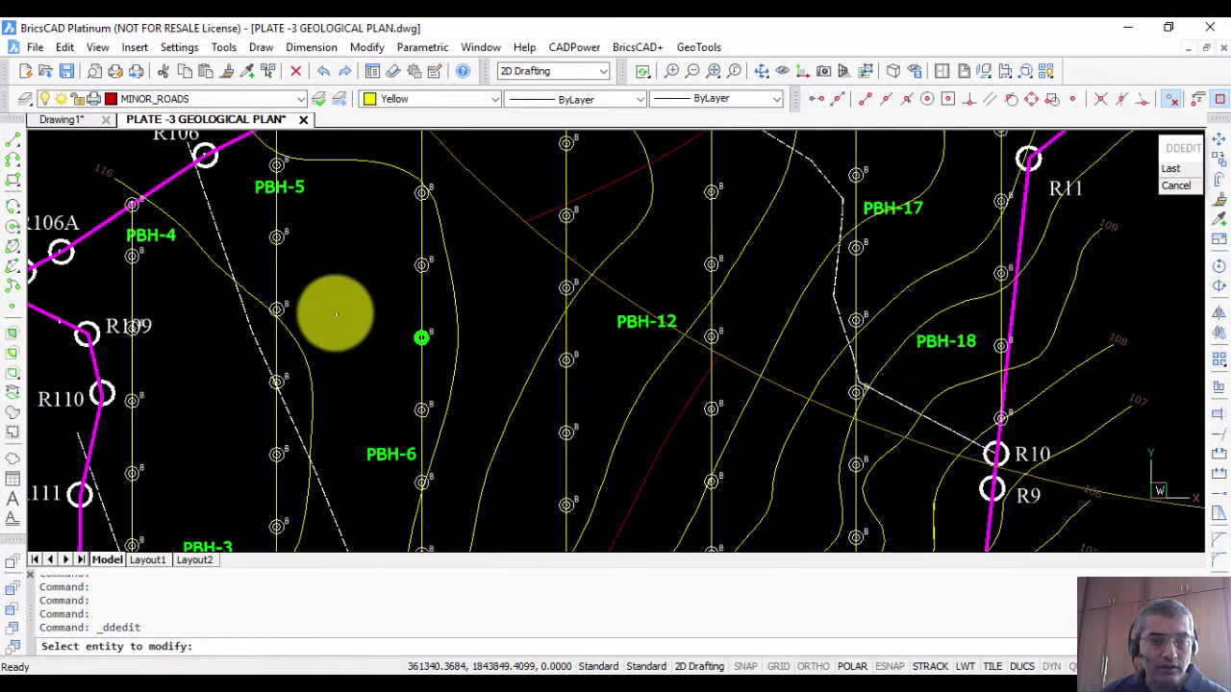
key("Escape")
key("Escape")
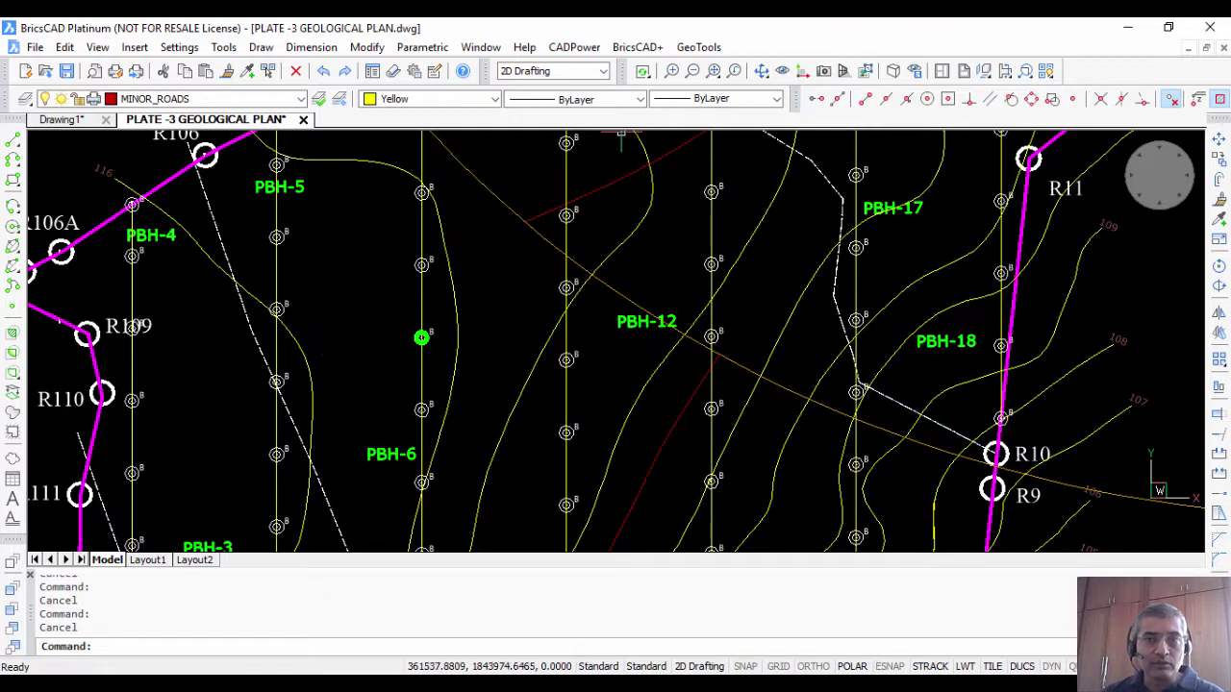
Step: Try to insert a bore hole along the section line that carries the green Positive bore-hole block, and undo the insertion
left_click(699, 47)
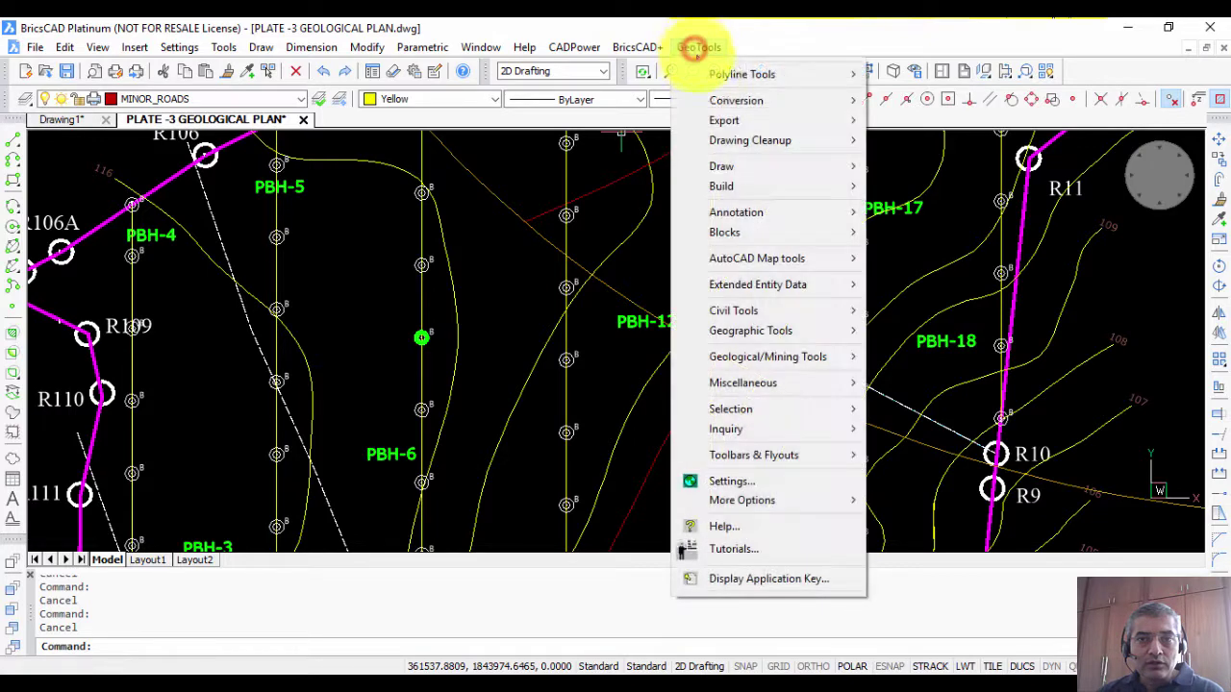
mouse_move(777, 357)
mouse_move(907, 360)
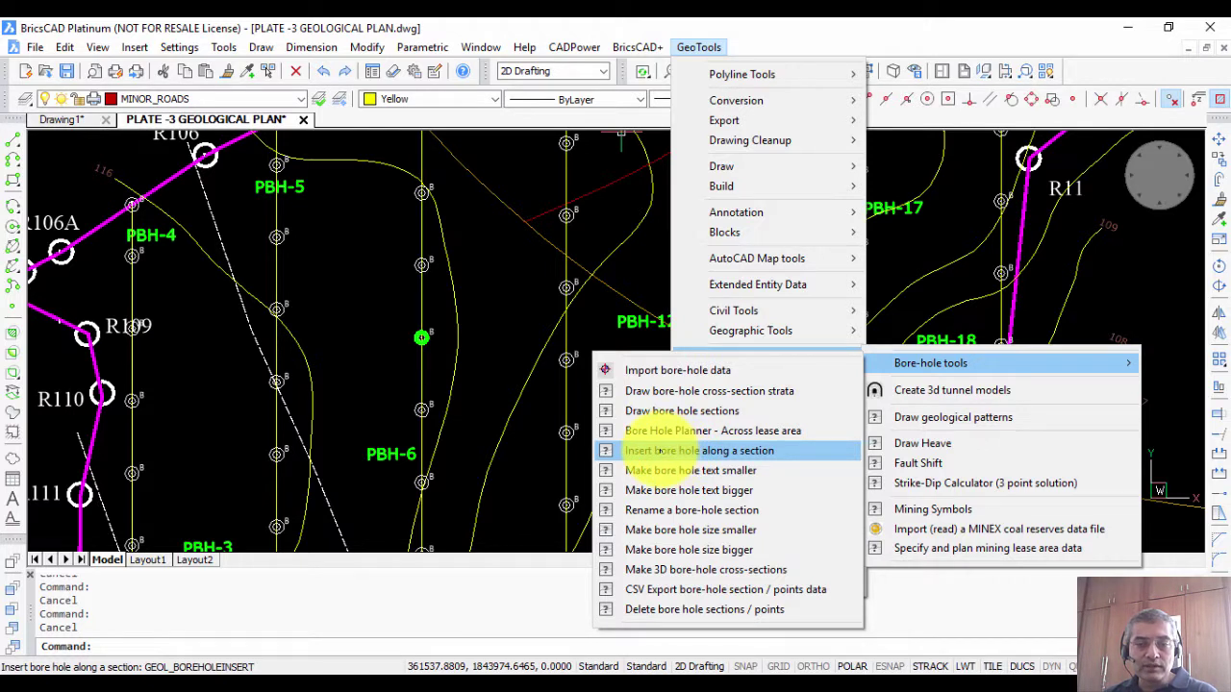
left_click(658, 450)
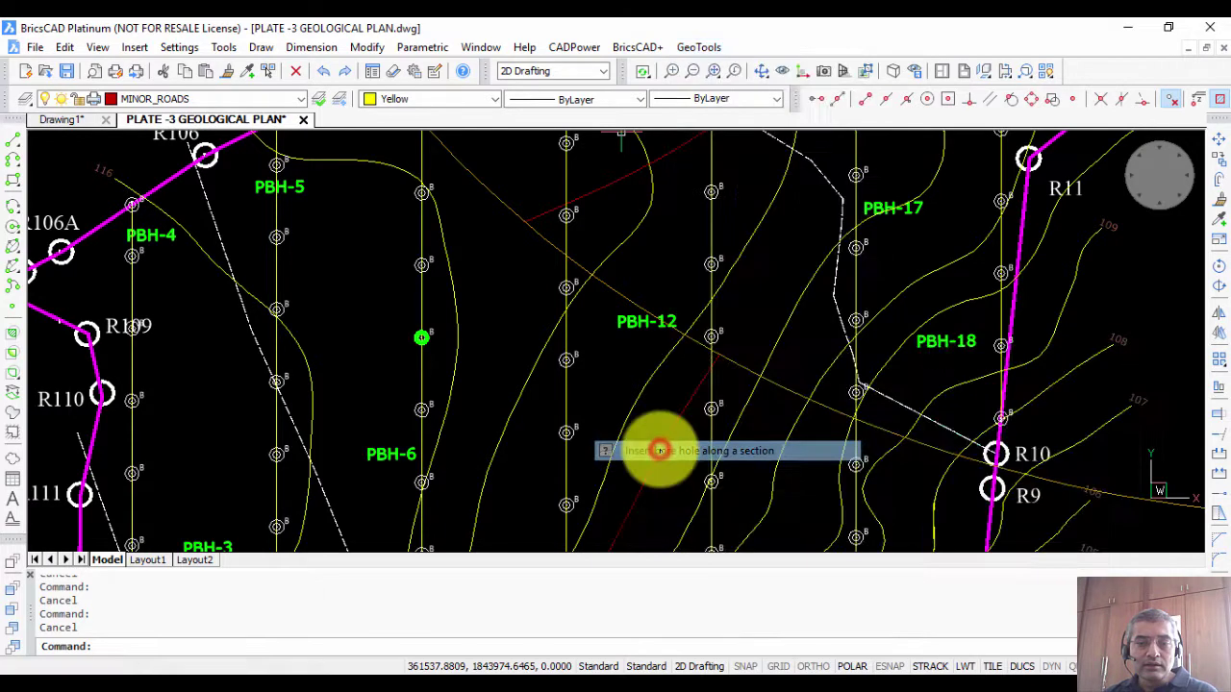
left_click(420, 285)
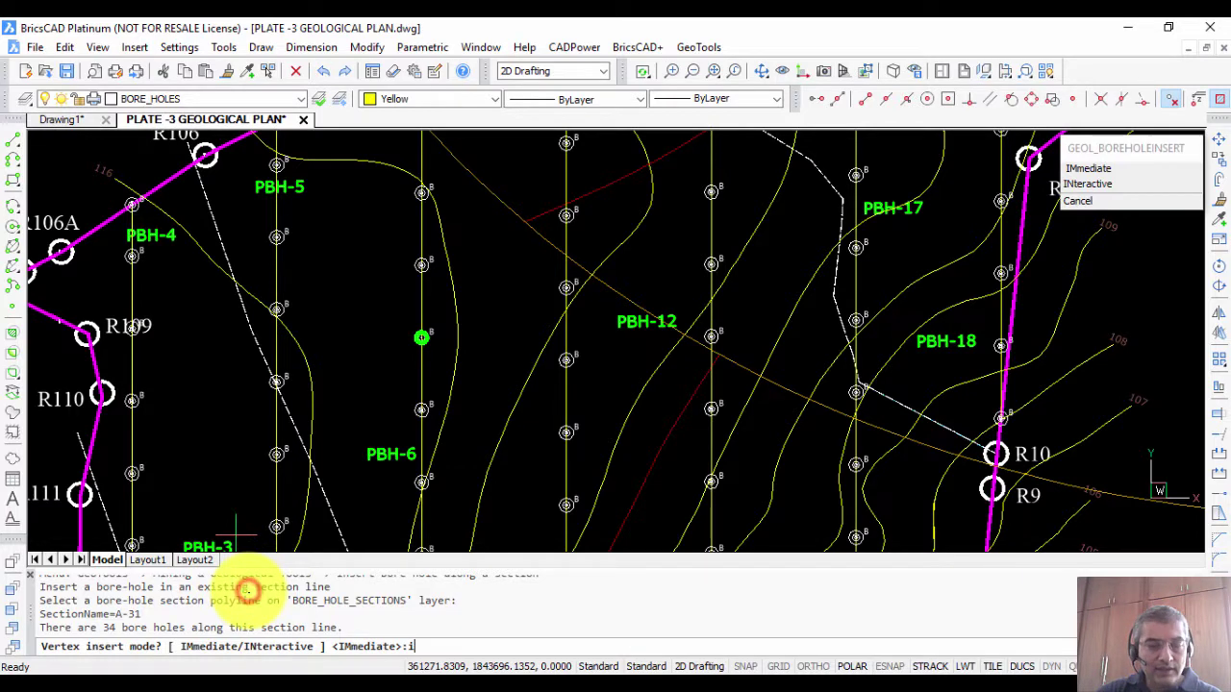
type("im")
key("Return")
key("ctrl+z")
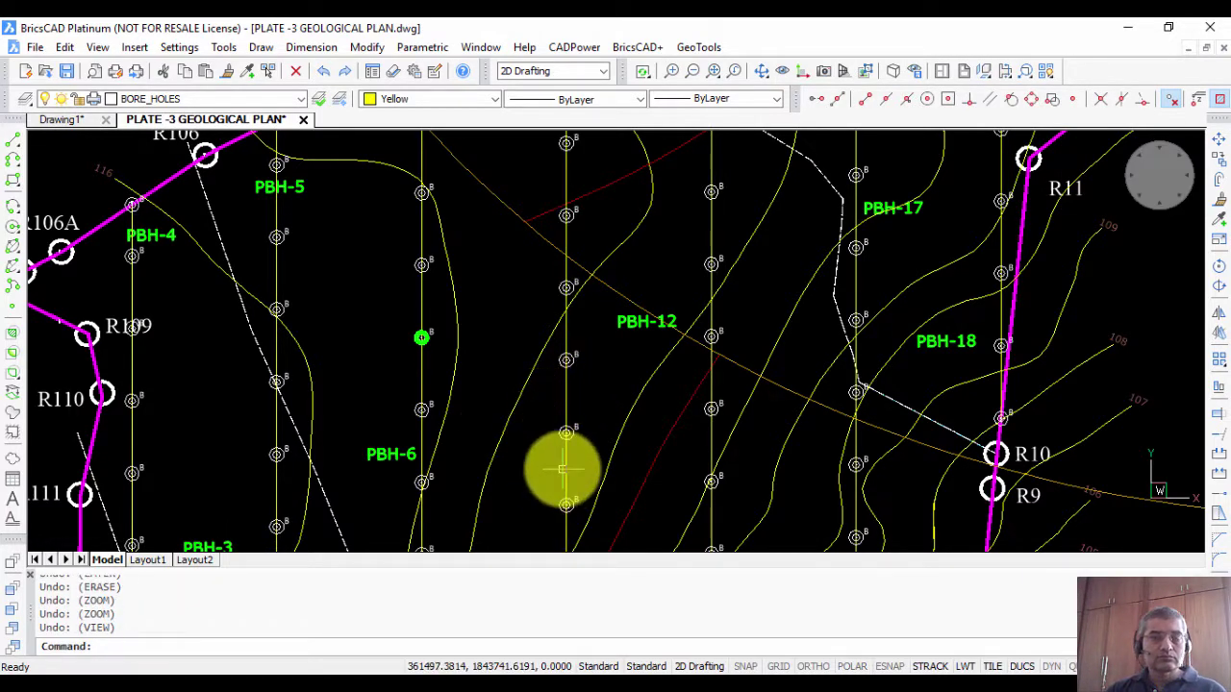
Step: Delete the bore-hole section running between PBH-12 and PBH-17, including its bore holes
scroll(590, 255, "down", 2)
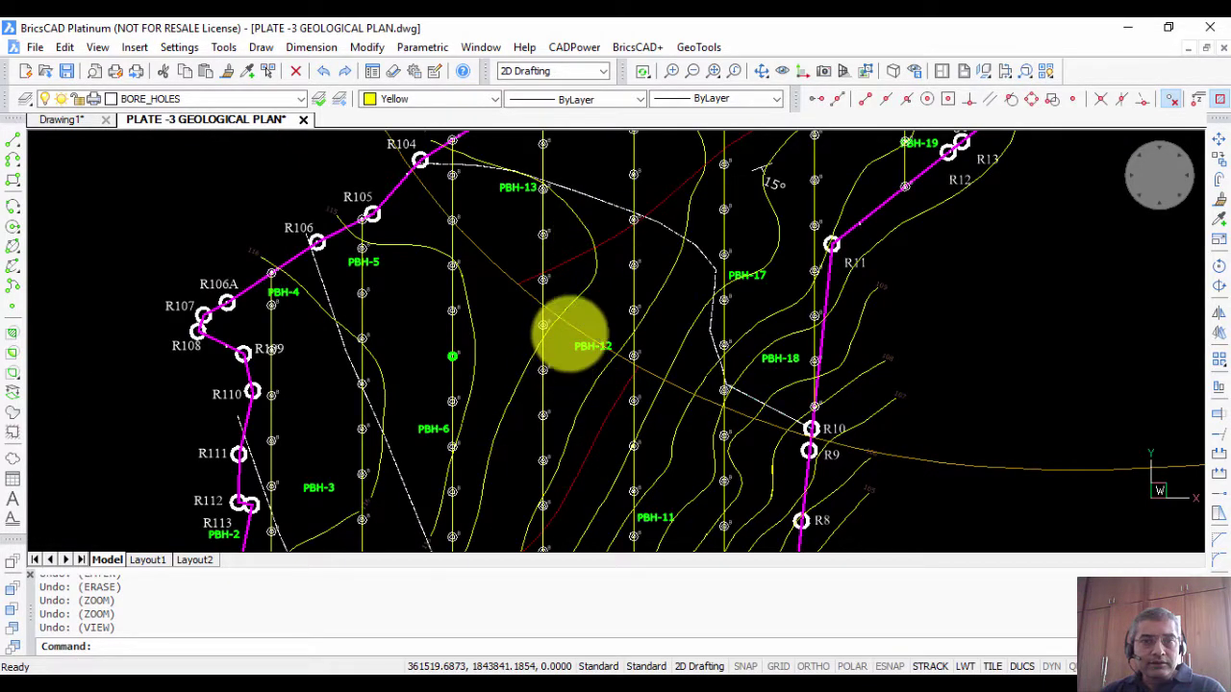
scroll(571, 337, "up", 2)
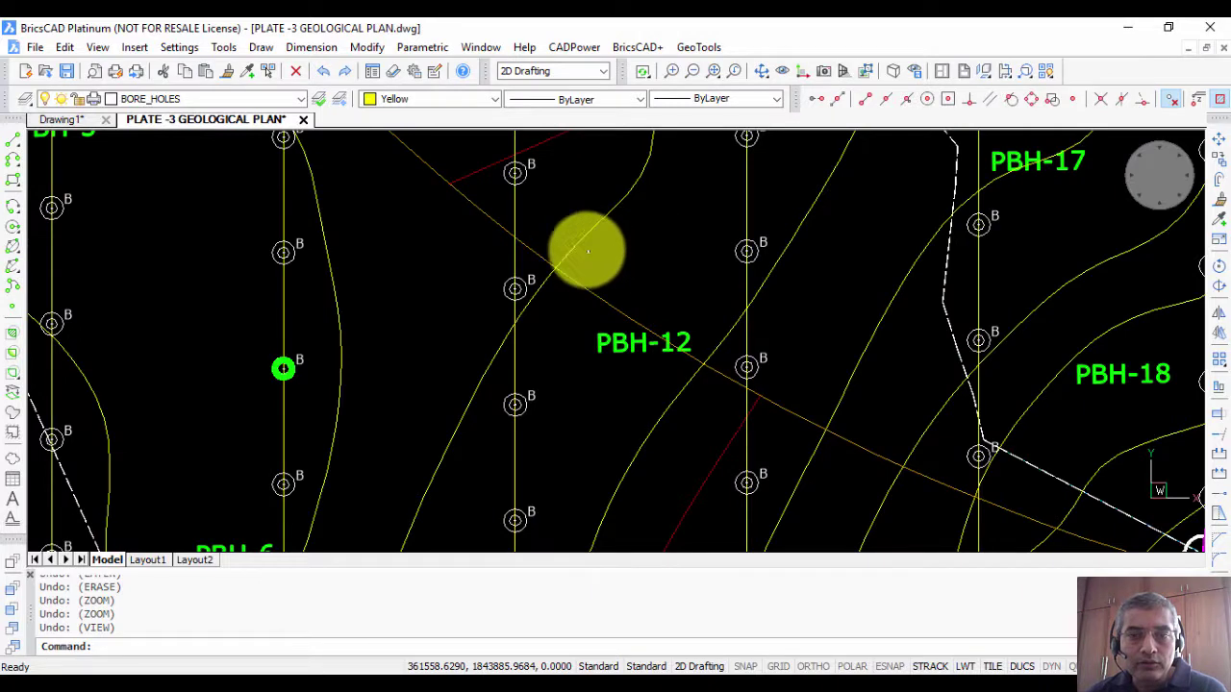
middle_click_drag(585, 247, 453, 286)
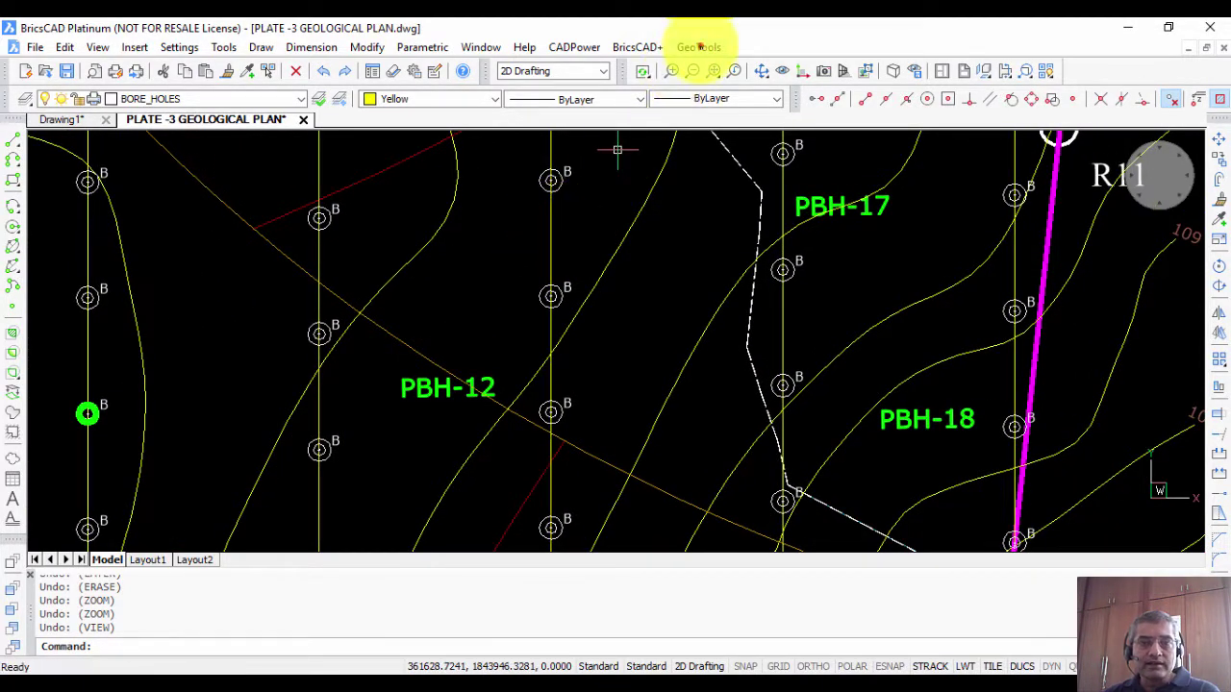
left_click(699, 46)
left_click(748, 366)
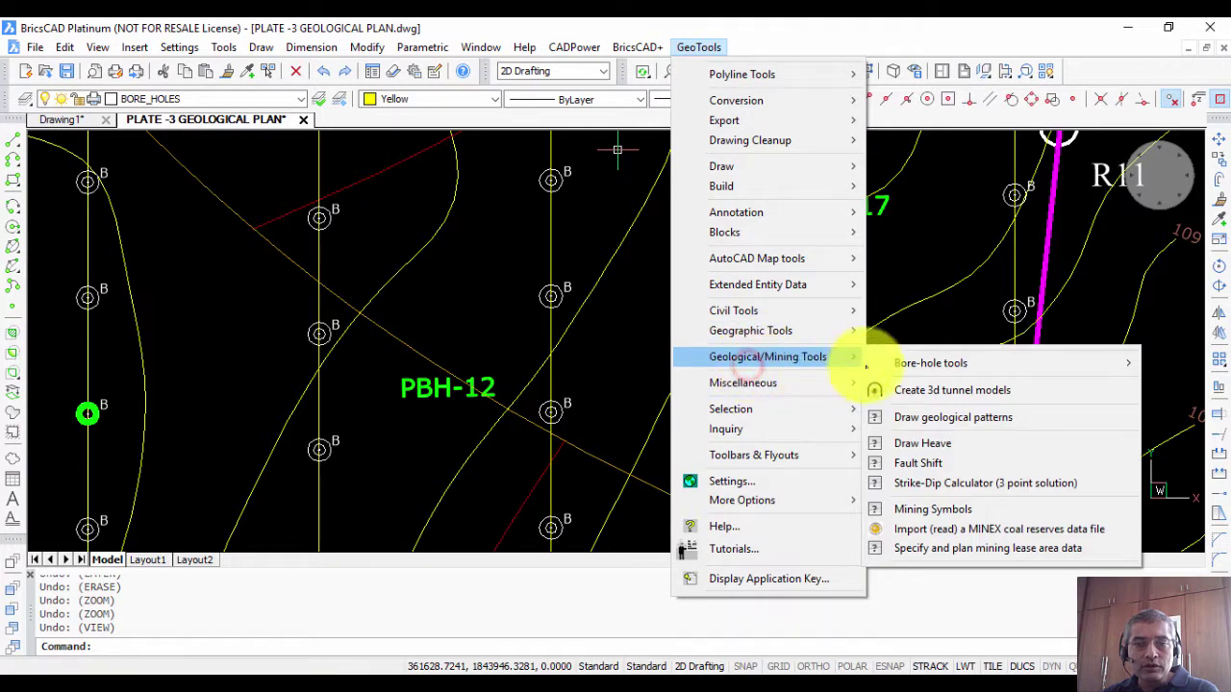
left_click(904, 363)
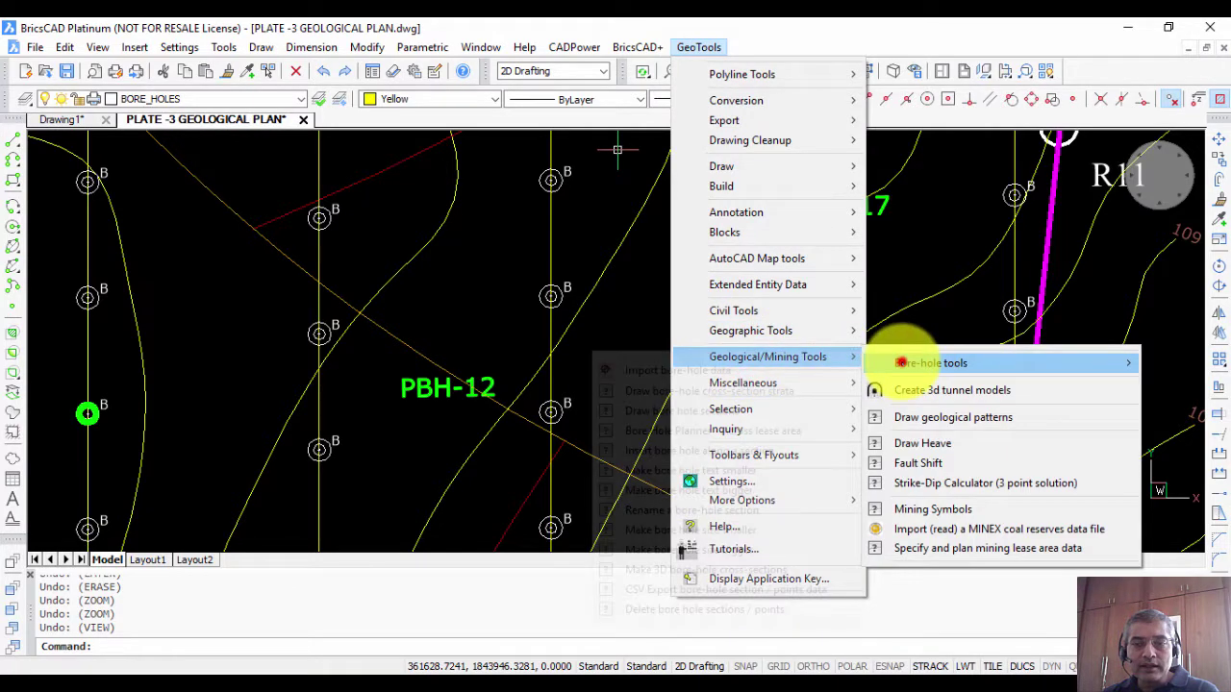
left_click(660, 614)
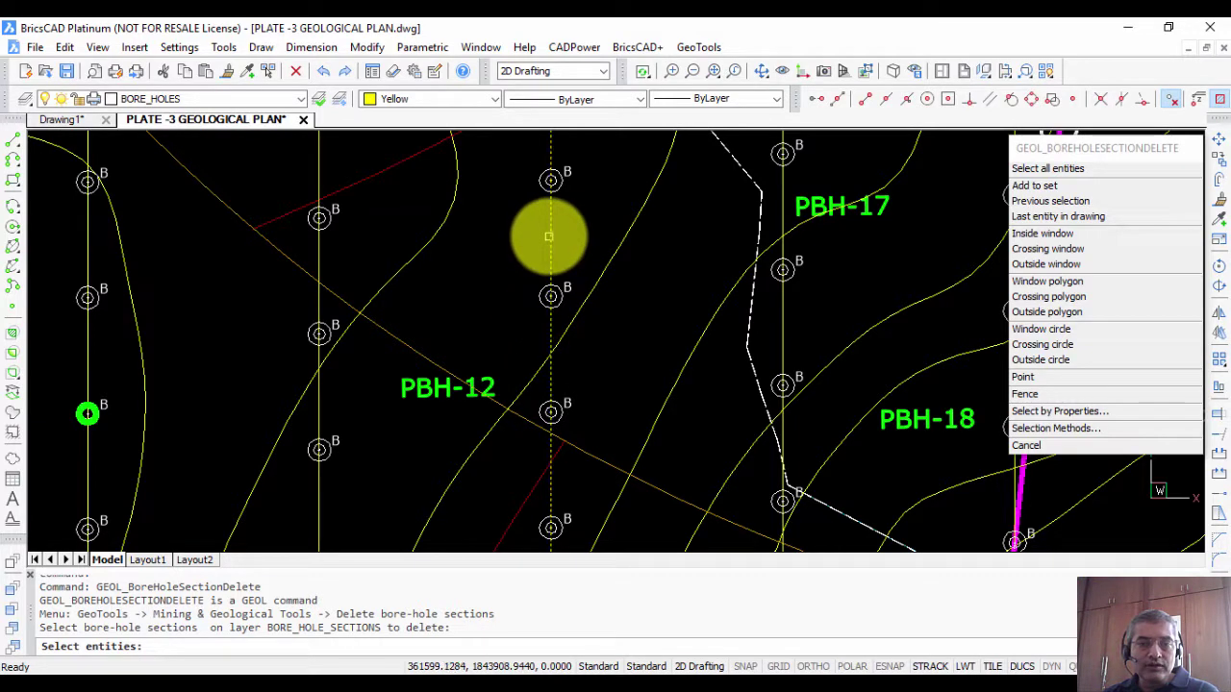
left_click(551, 235)
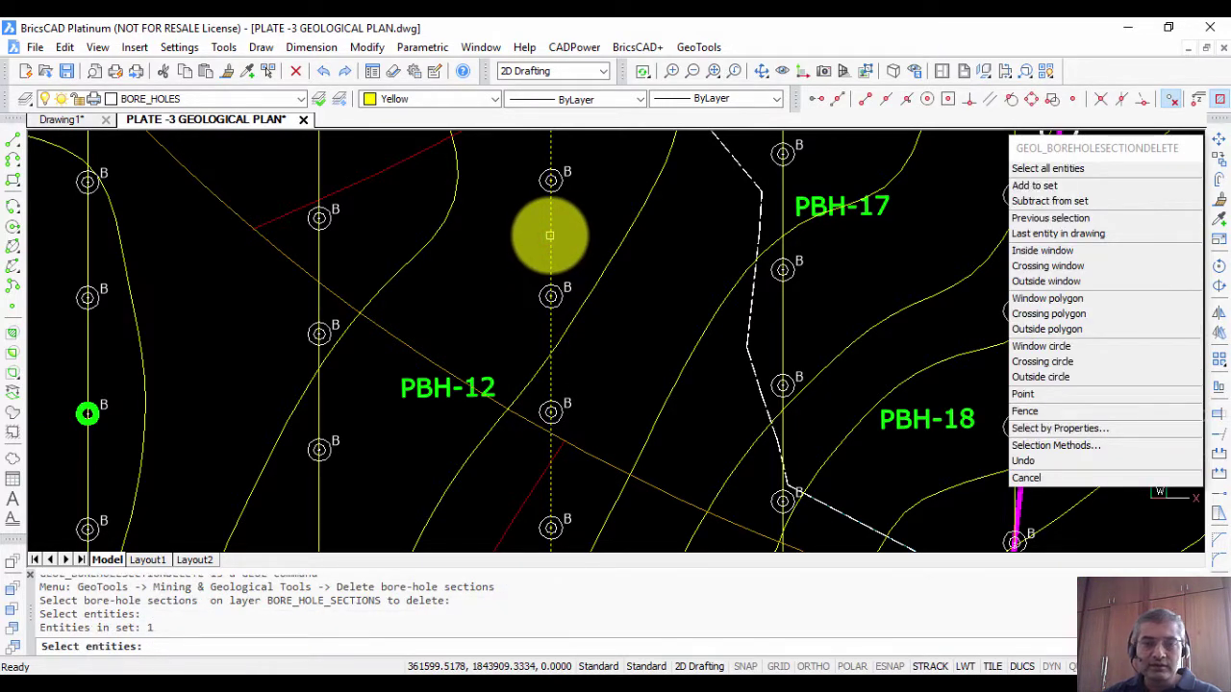
key("Return")
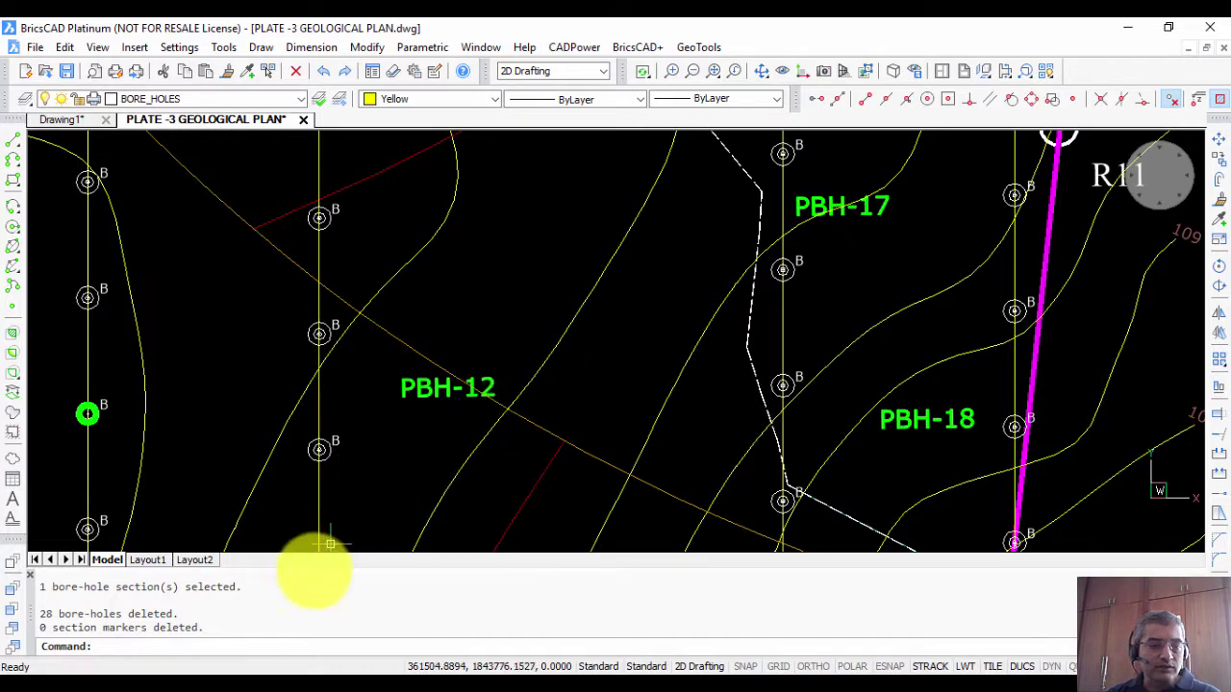
left_click(641, 211)
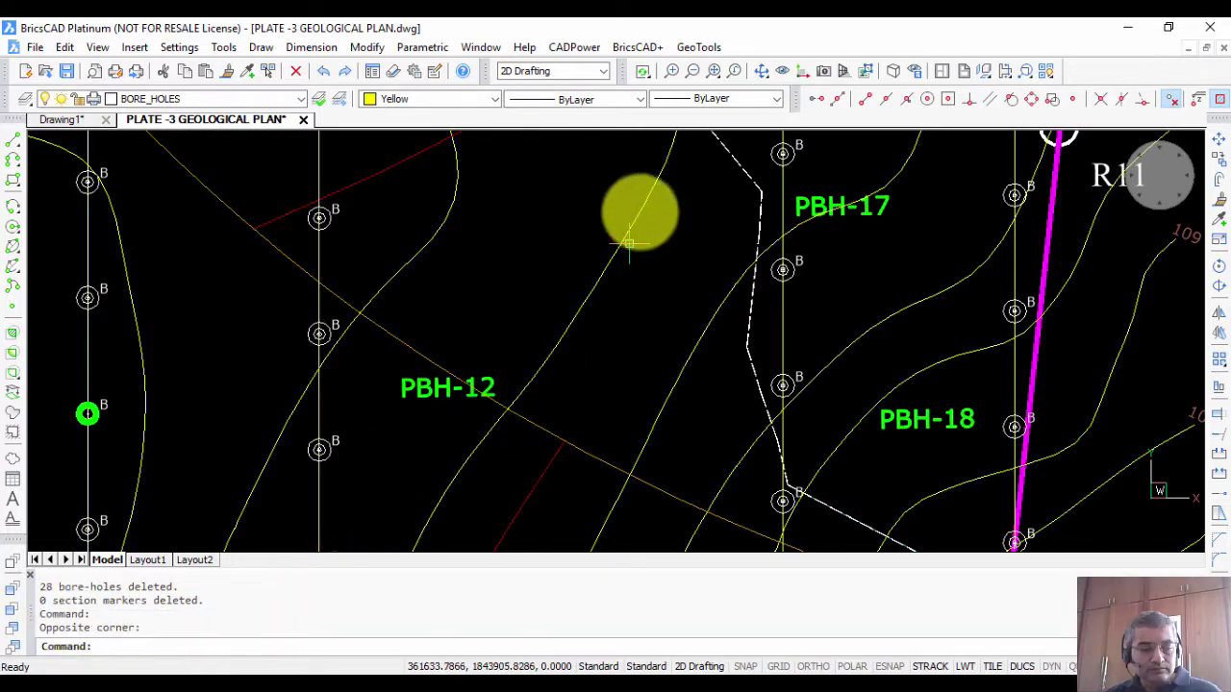
Step: Insert one bore hole in INteractive mode on section A-25 beside PBH-12, offset about 7.8 units from the middle of its original segment
left_click(699, 47)
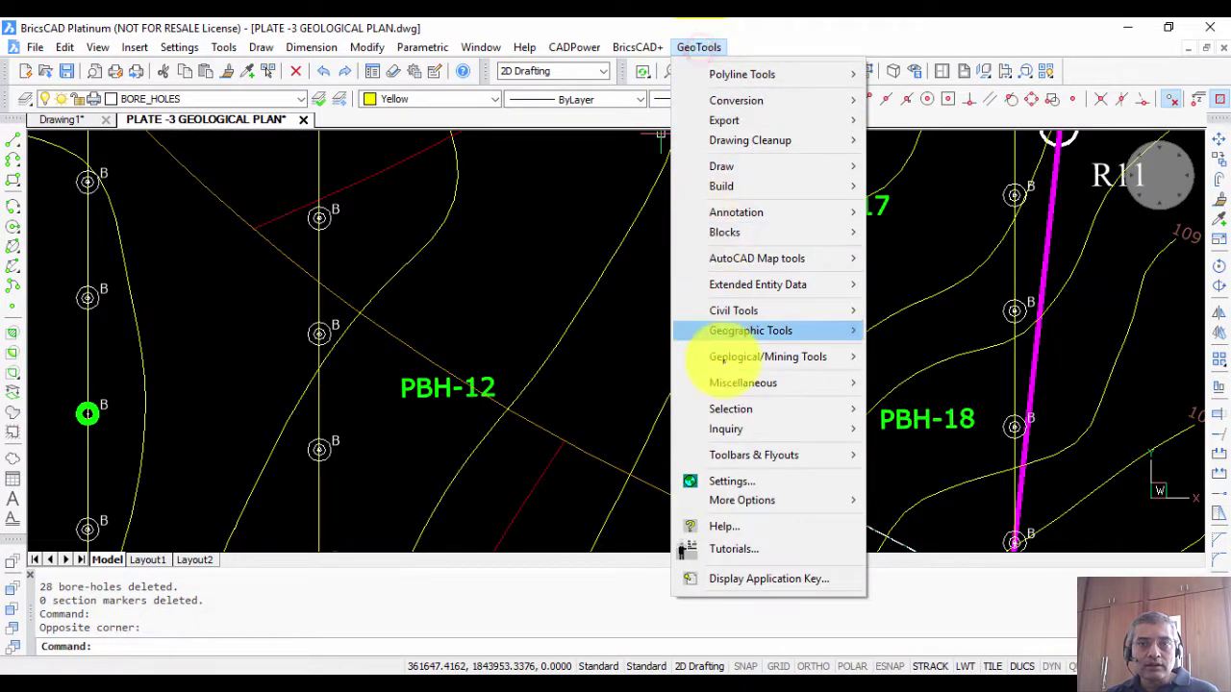
mouse_move(731, 357)
left_click(923, 360)
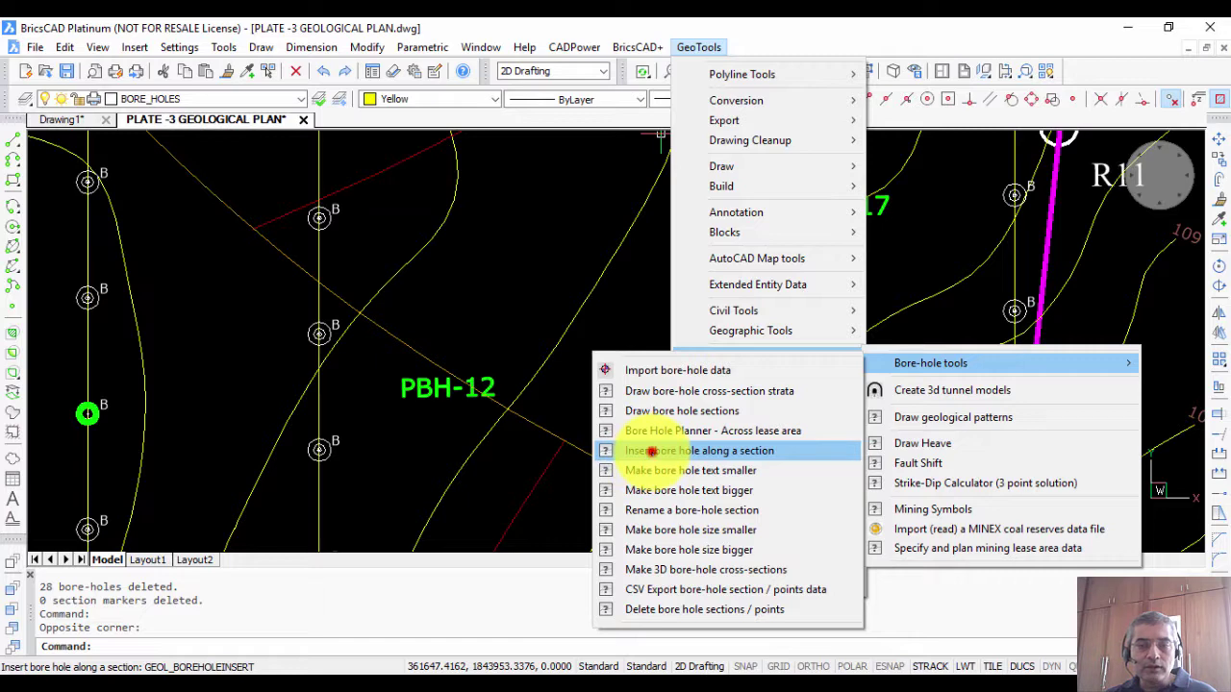
left_click(651, 451)
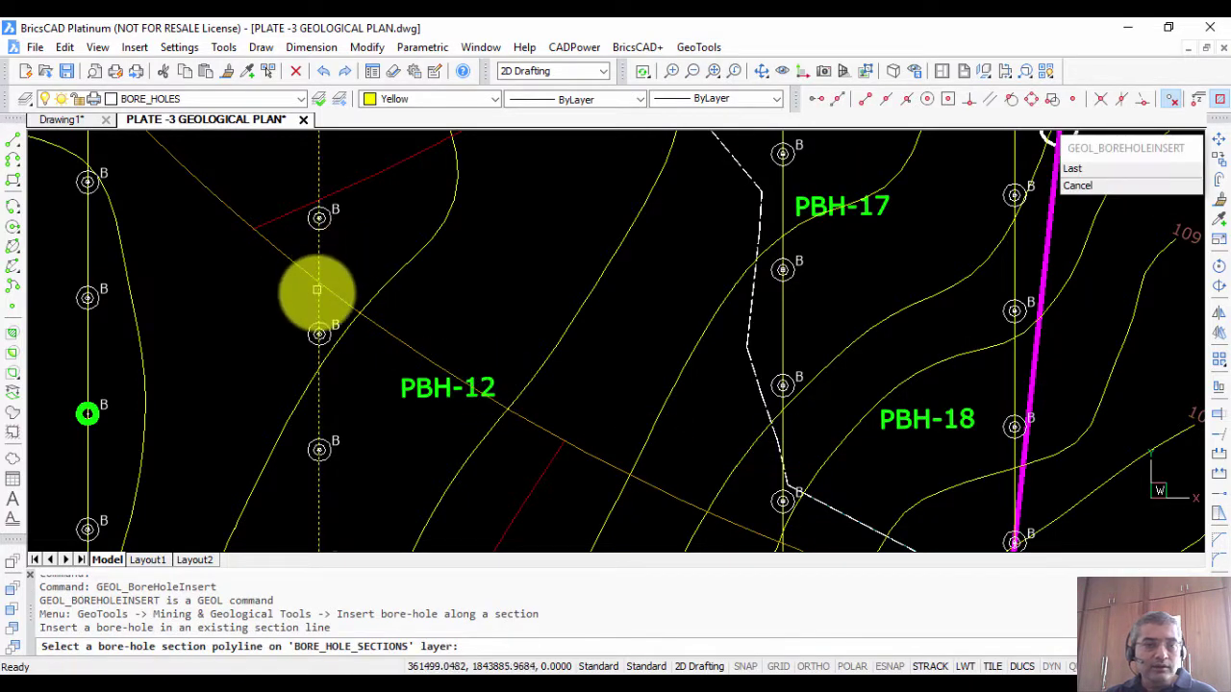
left_click(320, 406)
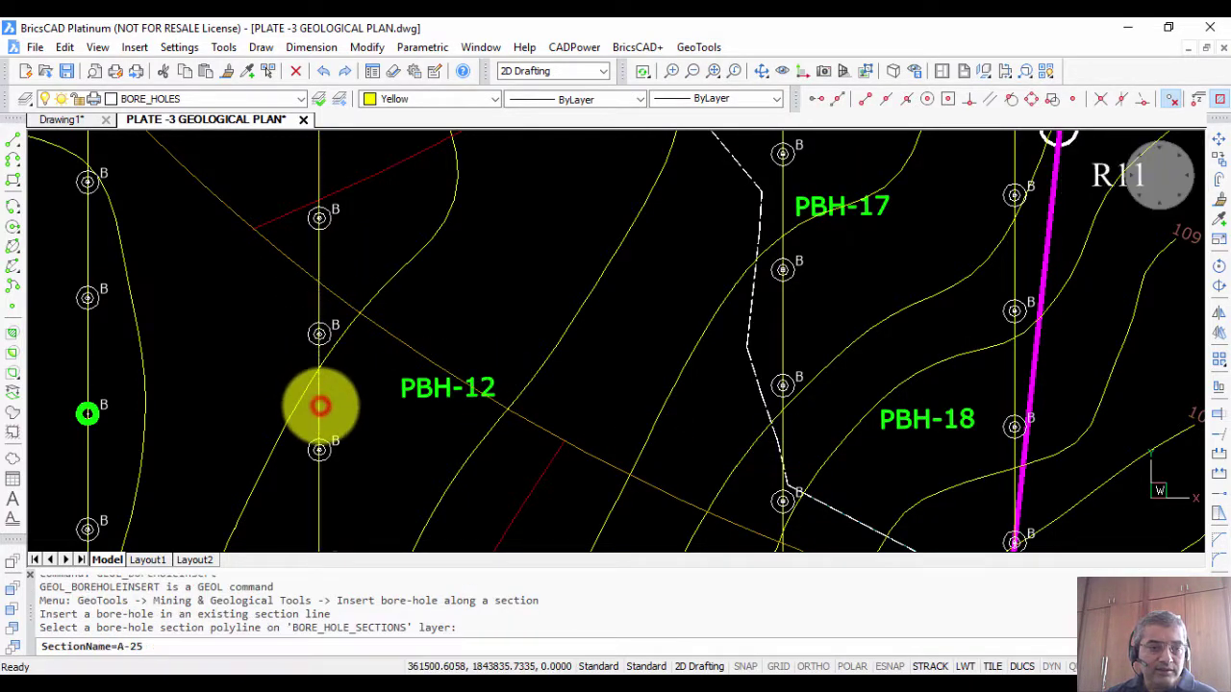
scroll(321, 406, "down", 10)
scroll(321, 406, "up", 10)
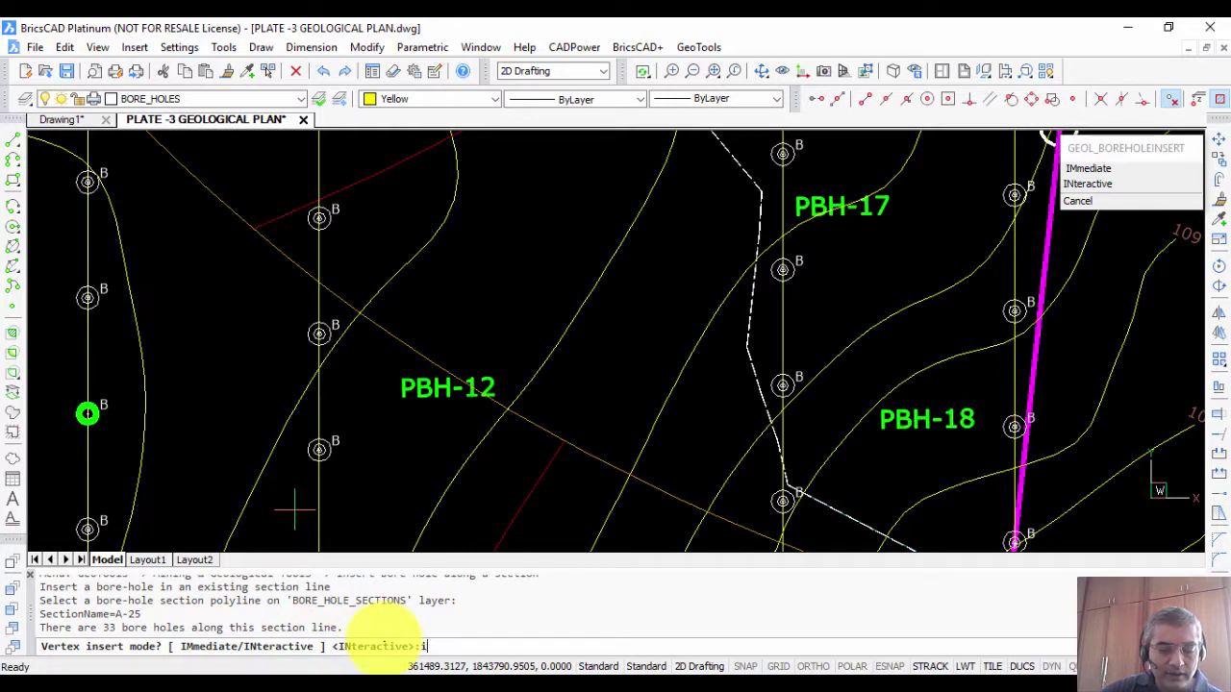
key("Return")
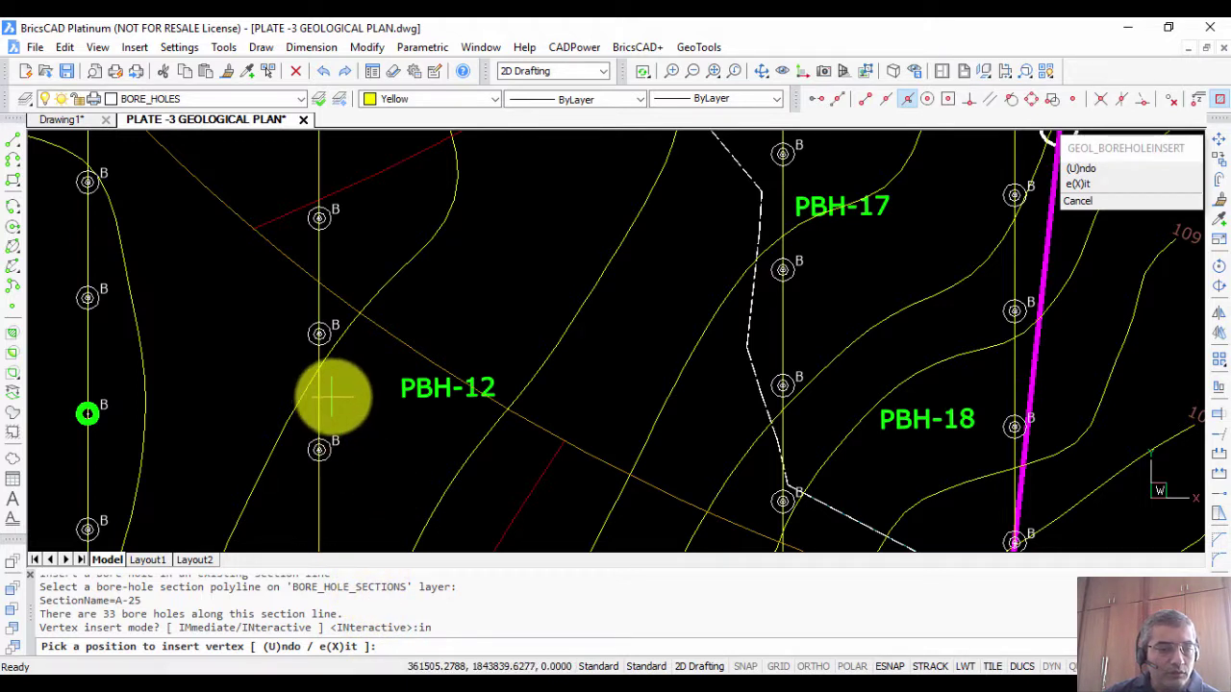
left_click(329, 383)
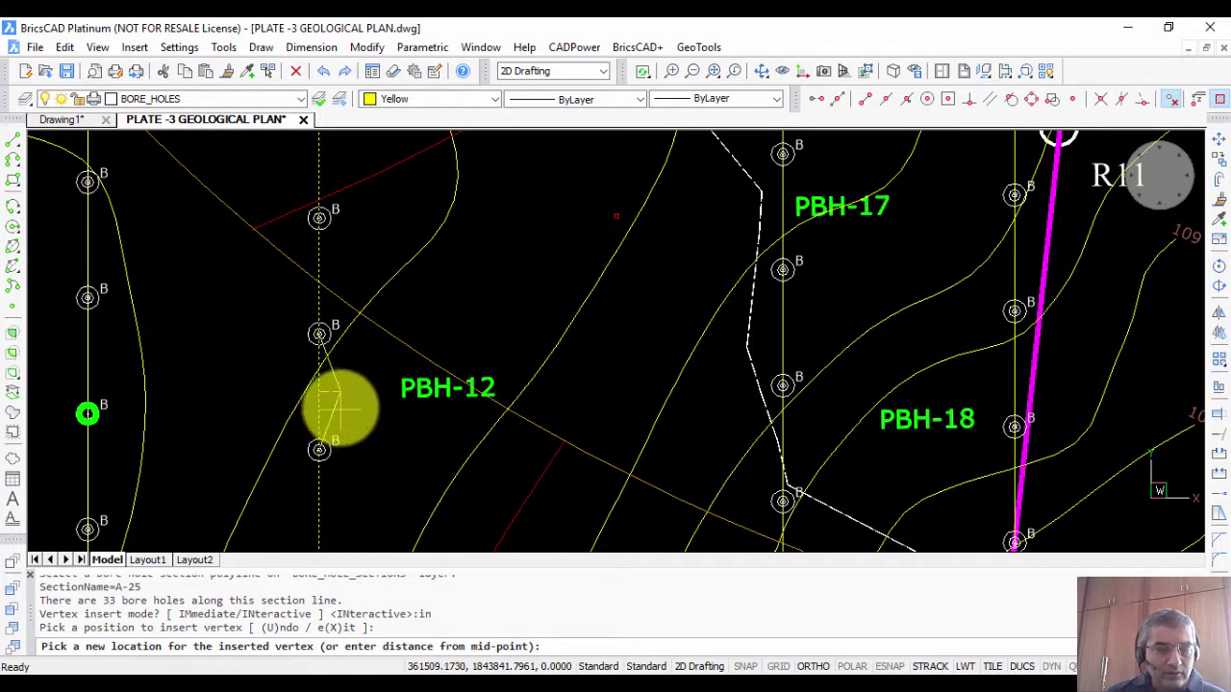
key("F7")
key("F8")
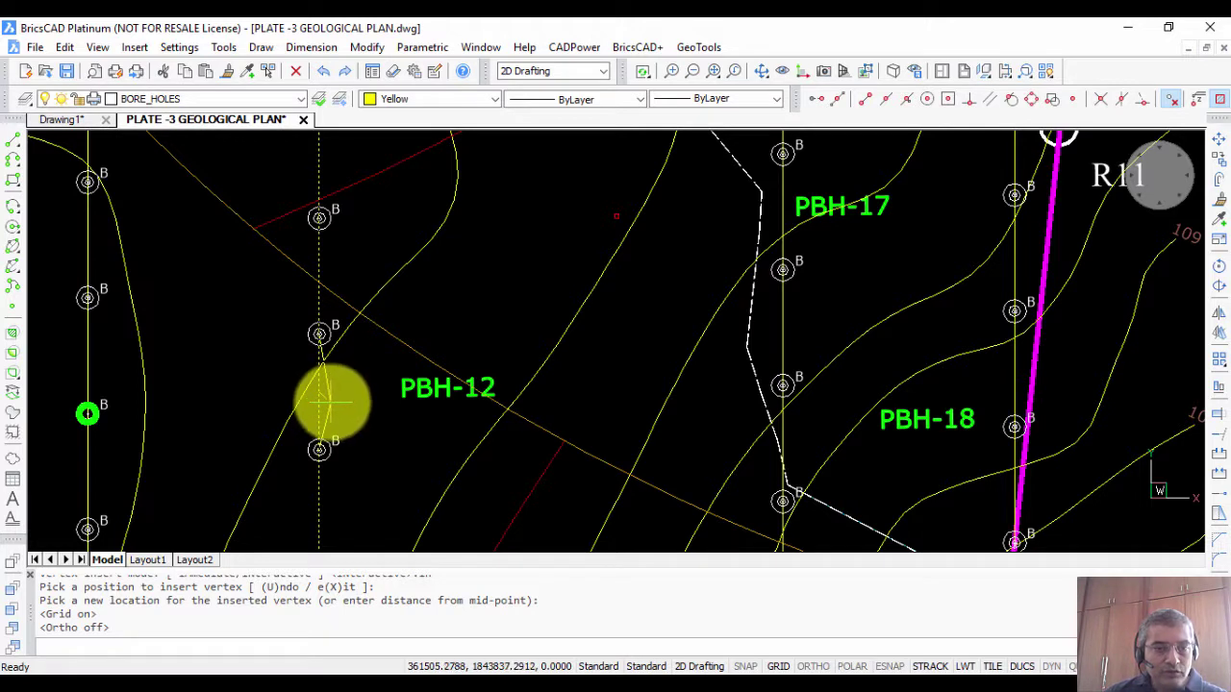
left_click(332, 402)
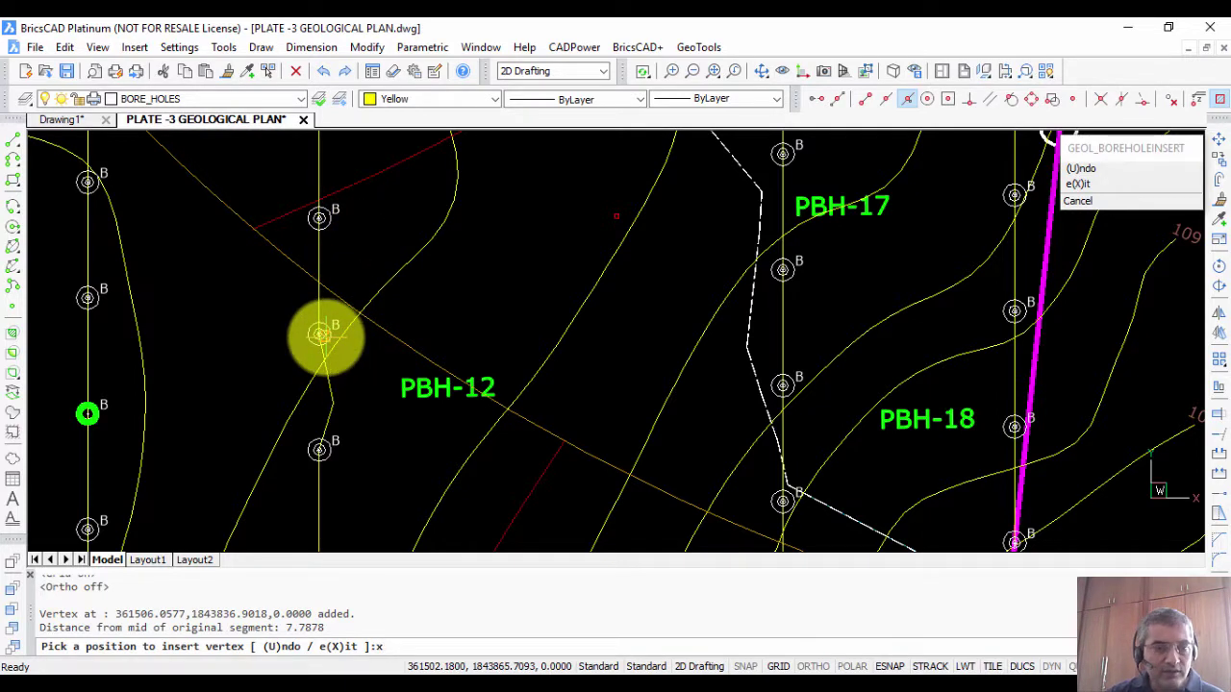
key("Return")
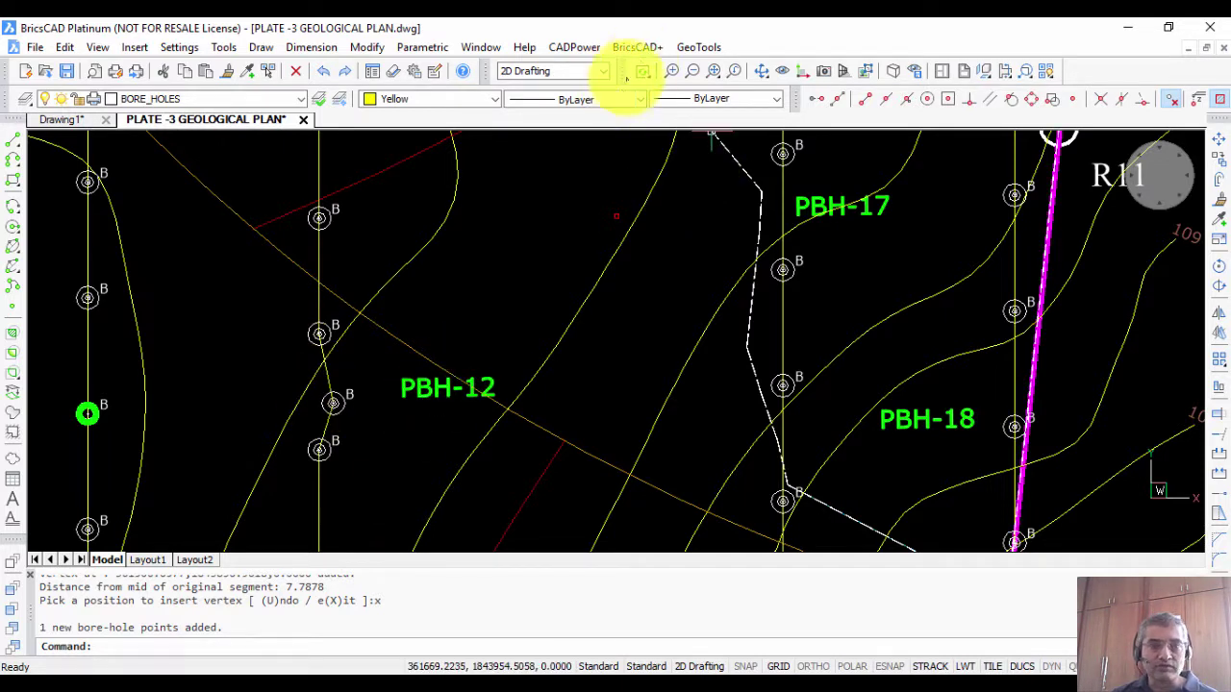
Step: Examine the bore-hole log CSV records, including A-1-1, from the Bore Hole Planner for the lease boundary, leaving them unedited
left_click(698, 47)
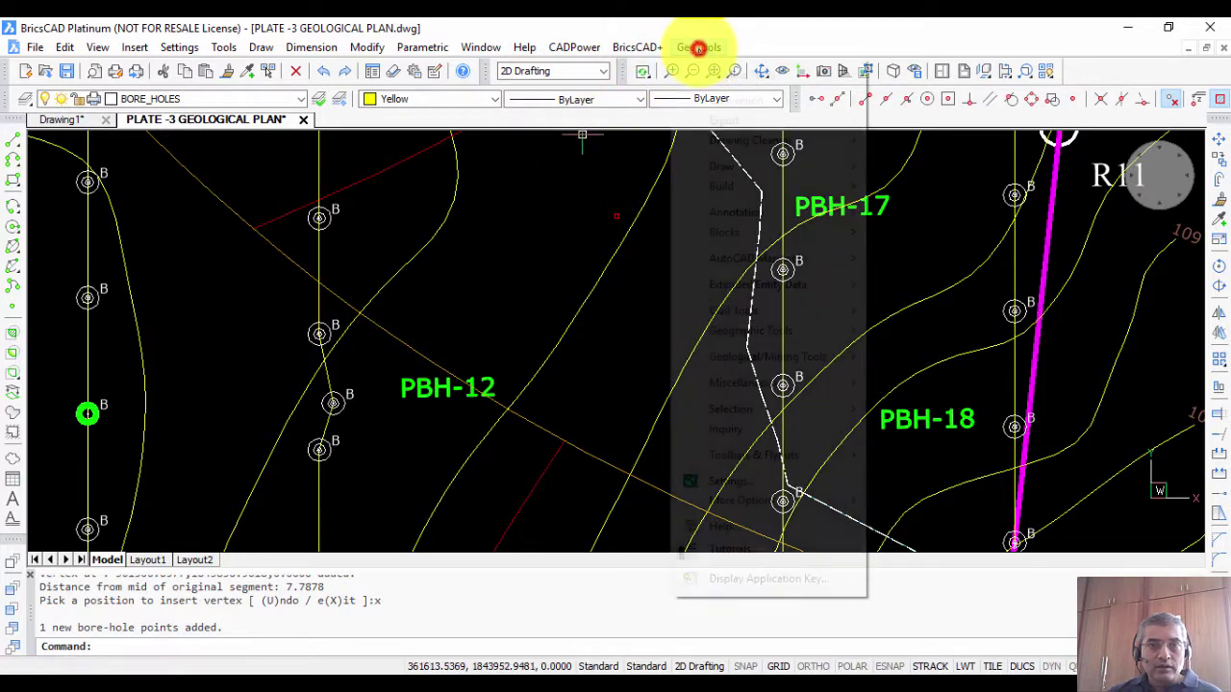
mouse_move(757, 357)
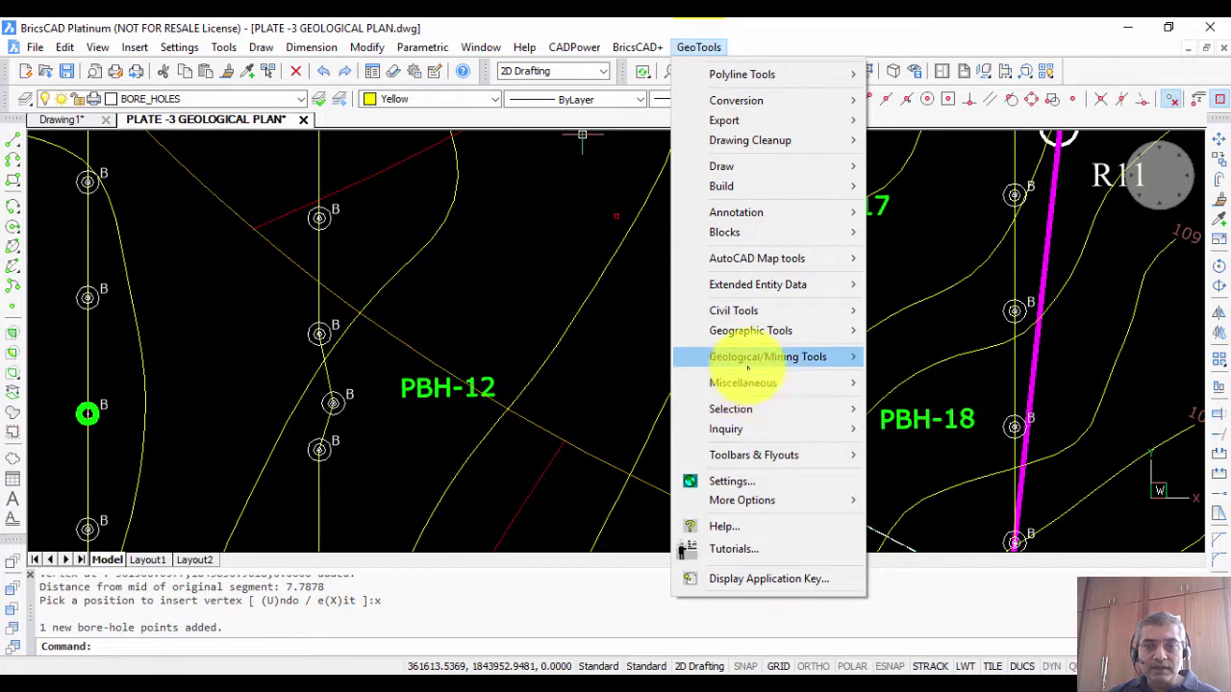
left_click(748, 365)
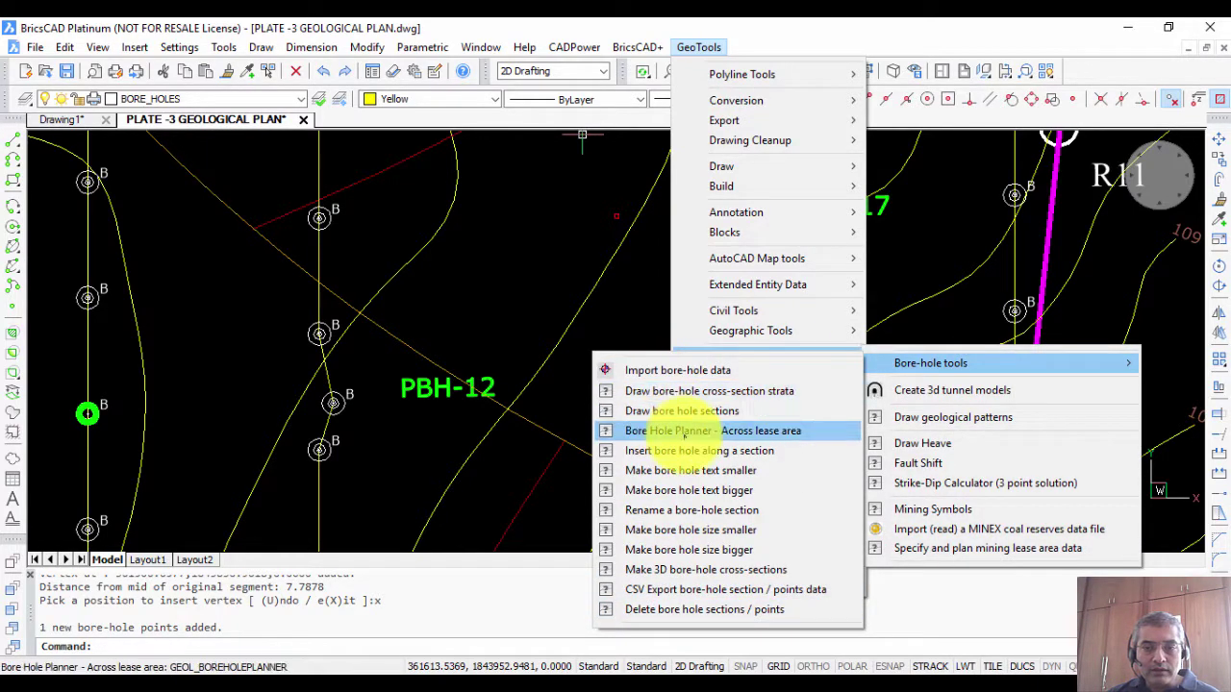
left_click(682, 432)
scroll(709, 321, "down", 4)
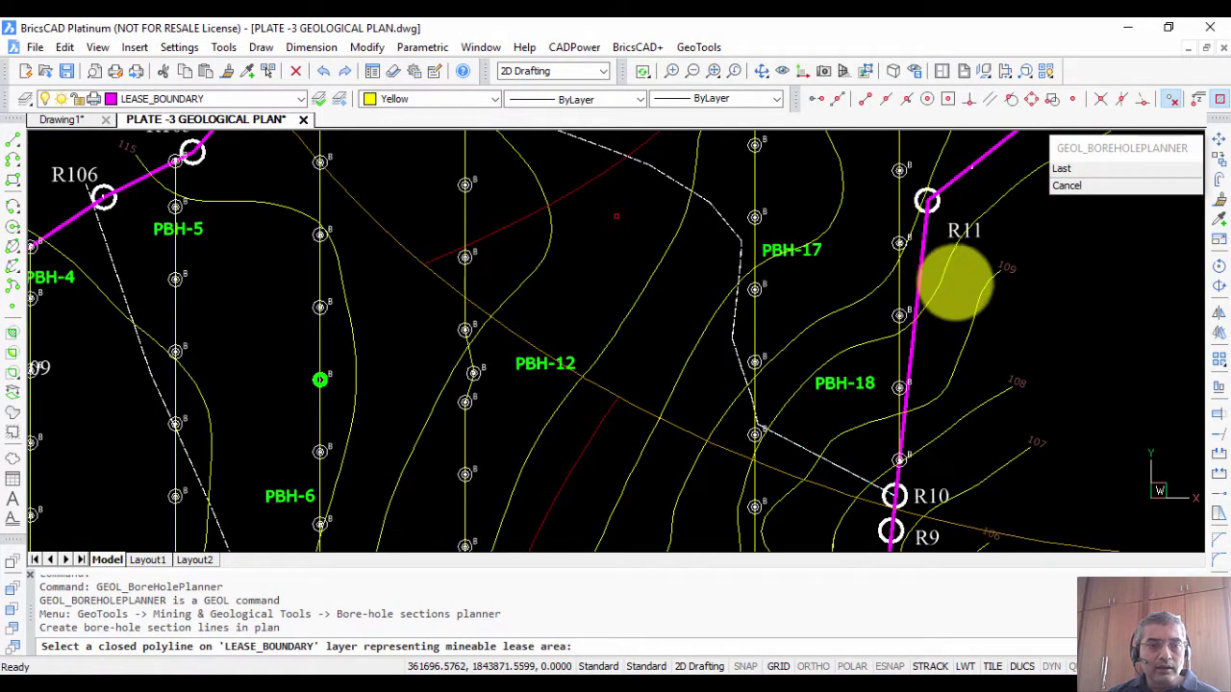
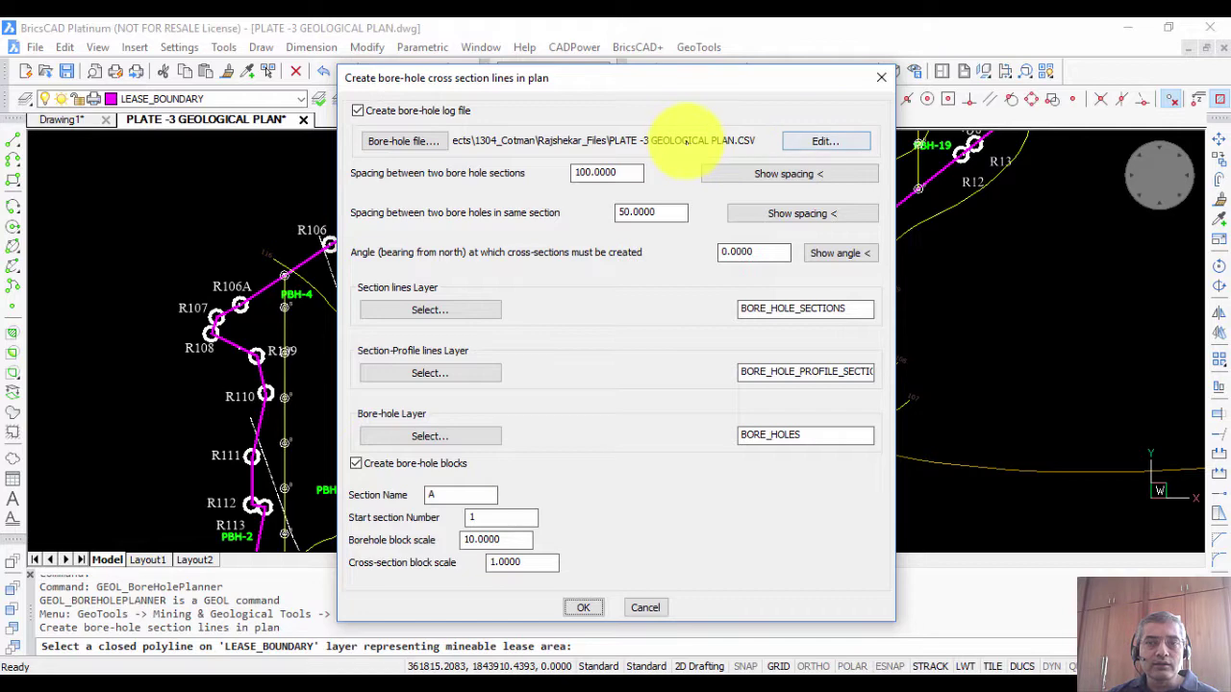
left_click(804, 141)
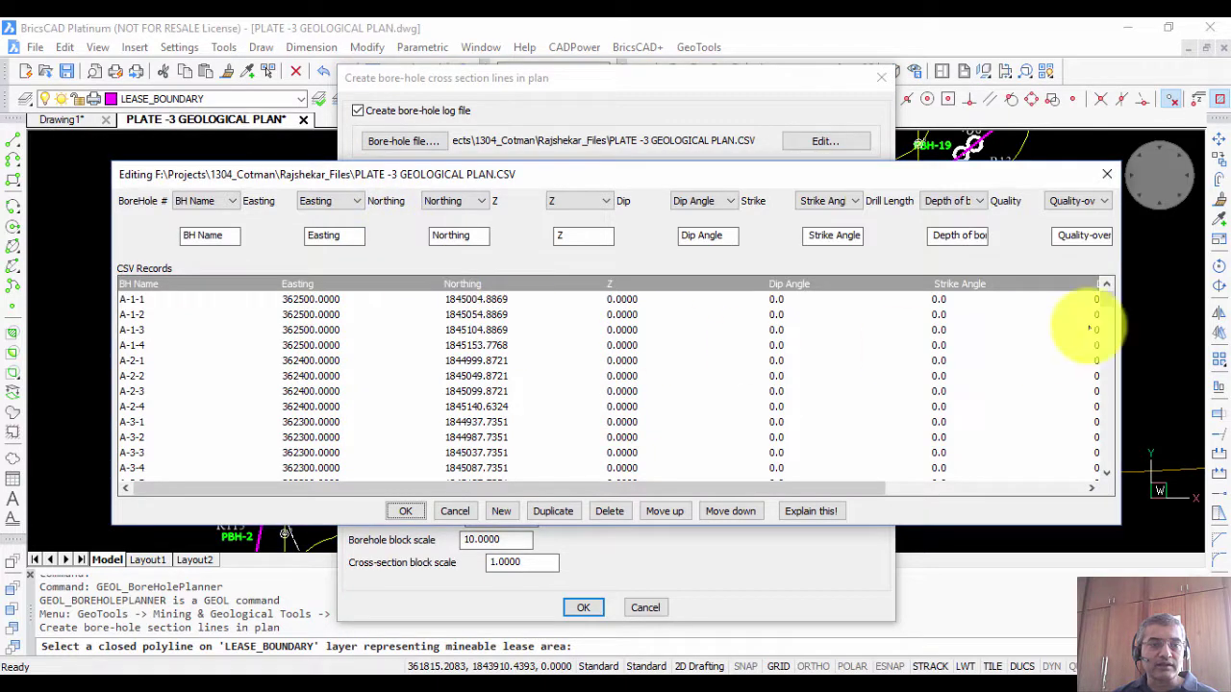
left_click_drag(1106, 300, 1052, 261)
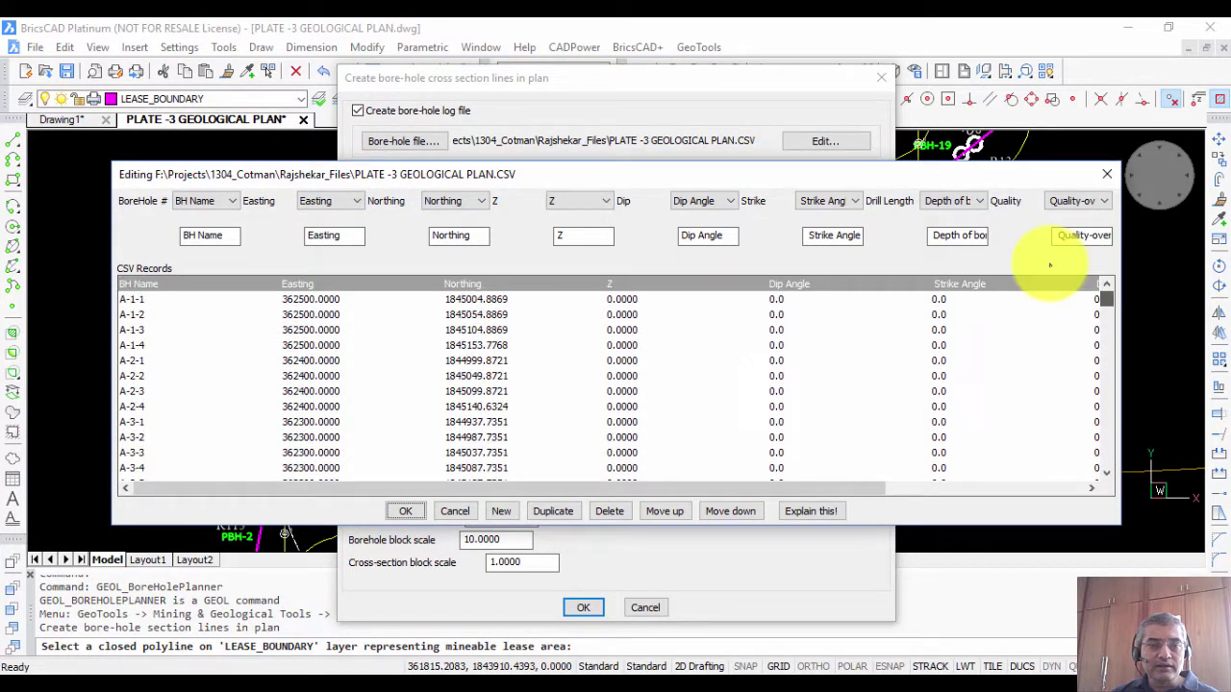
left_click(123, 301)
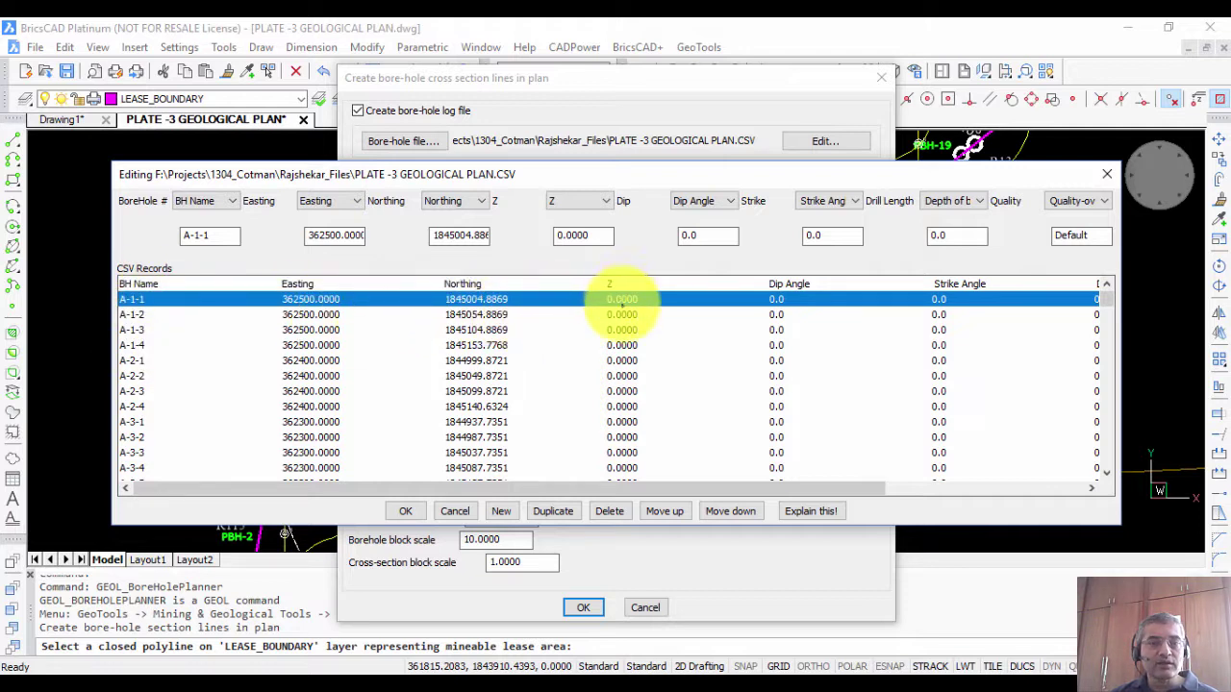
mouse_move(809, 487)
left_mouse_down()
mouse_move(1031, 493)
mouse_move(825, 493)
left_mouse_up()
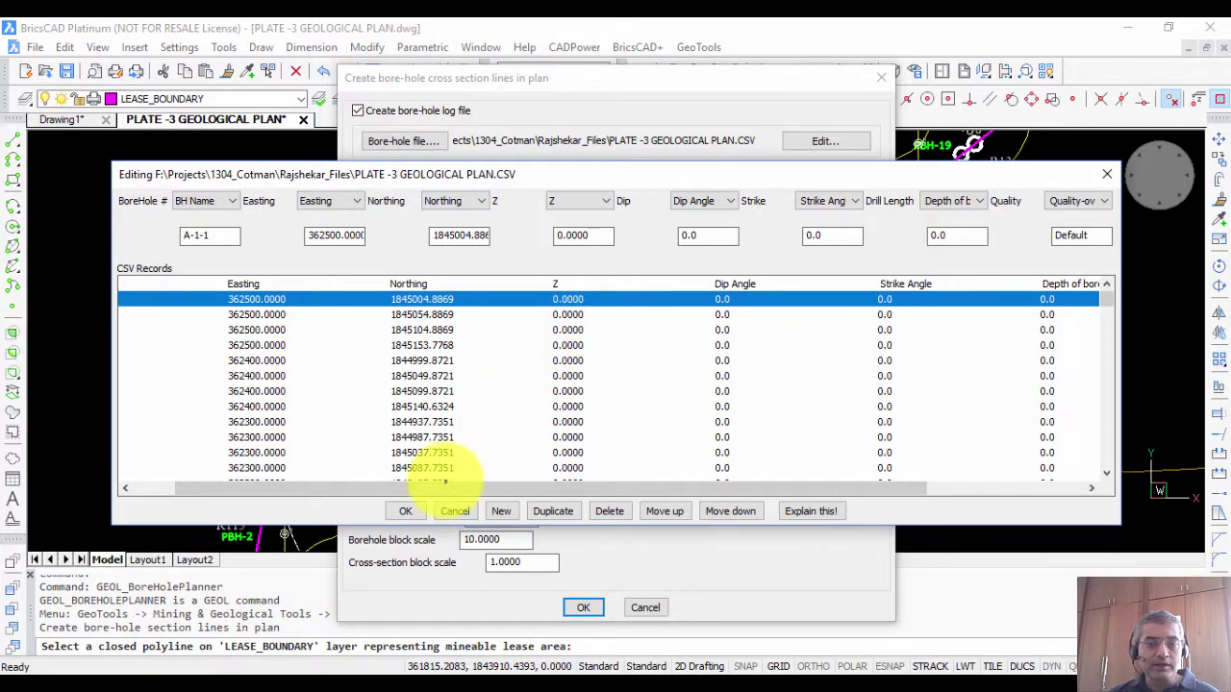
left_click(459, 511)
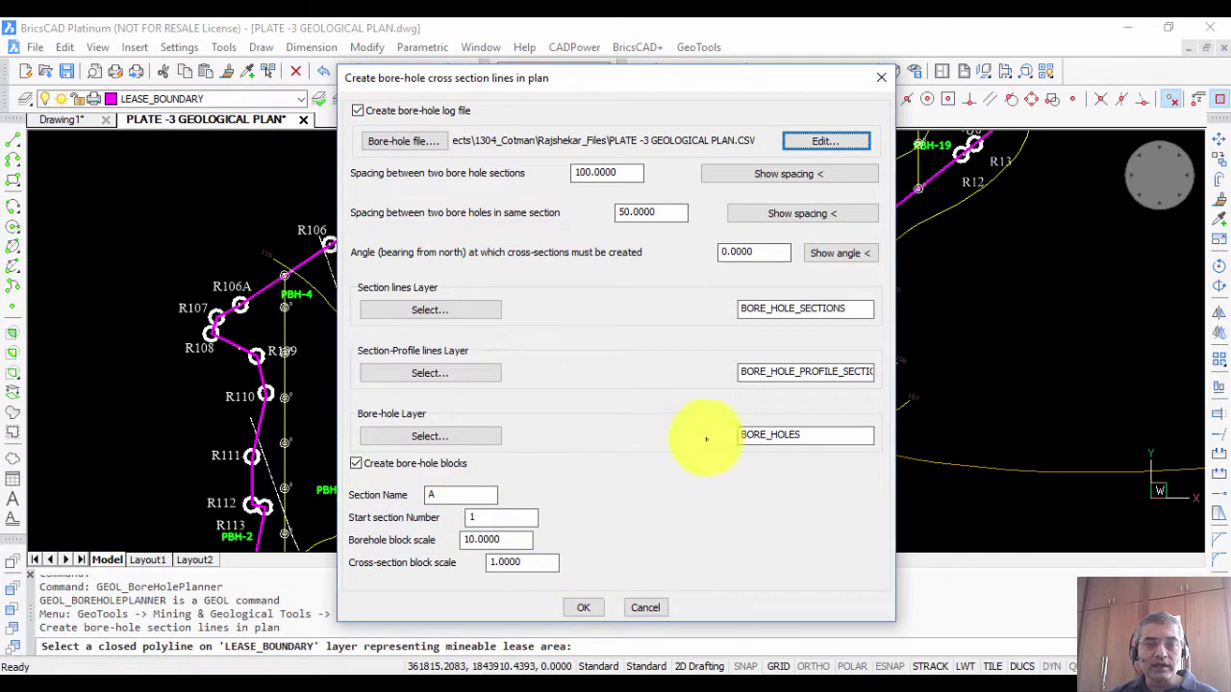
left_click_drag(538, 83, 978, 362)
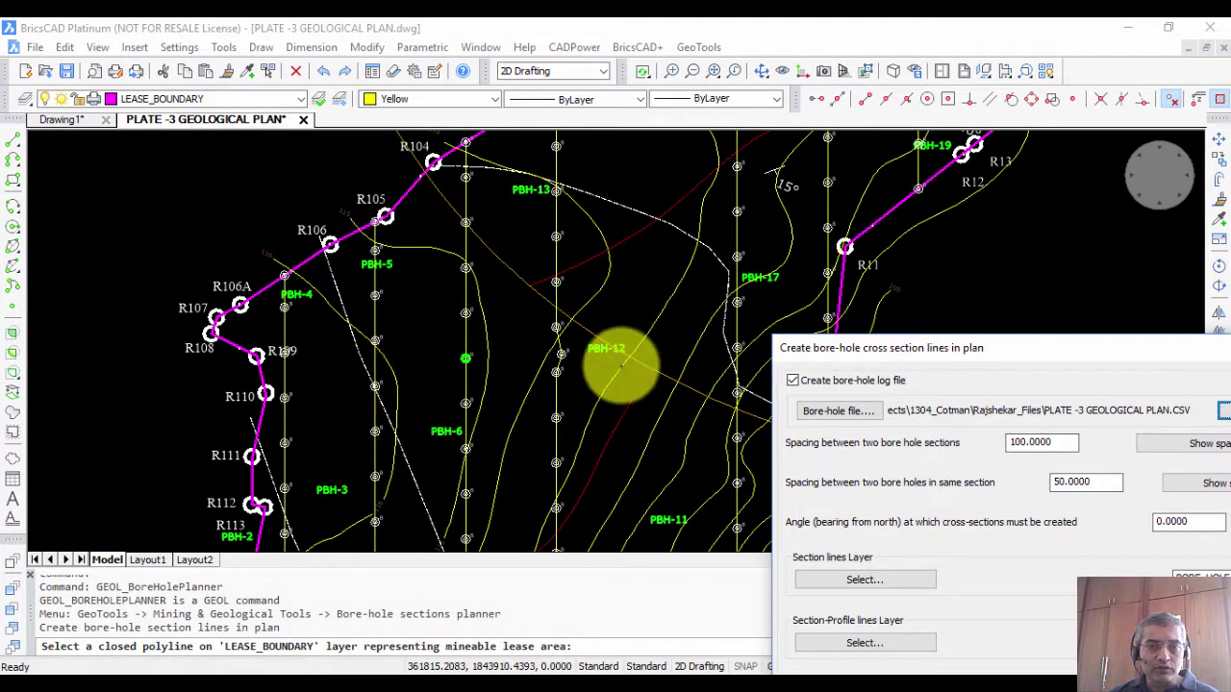
Step: Close the bore-hole section planner without creating any new section lines
left_click_drag(1016, 343, 541, 108)
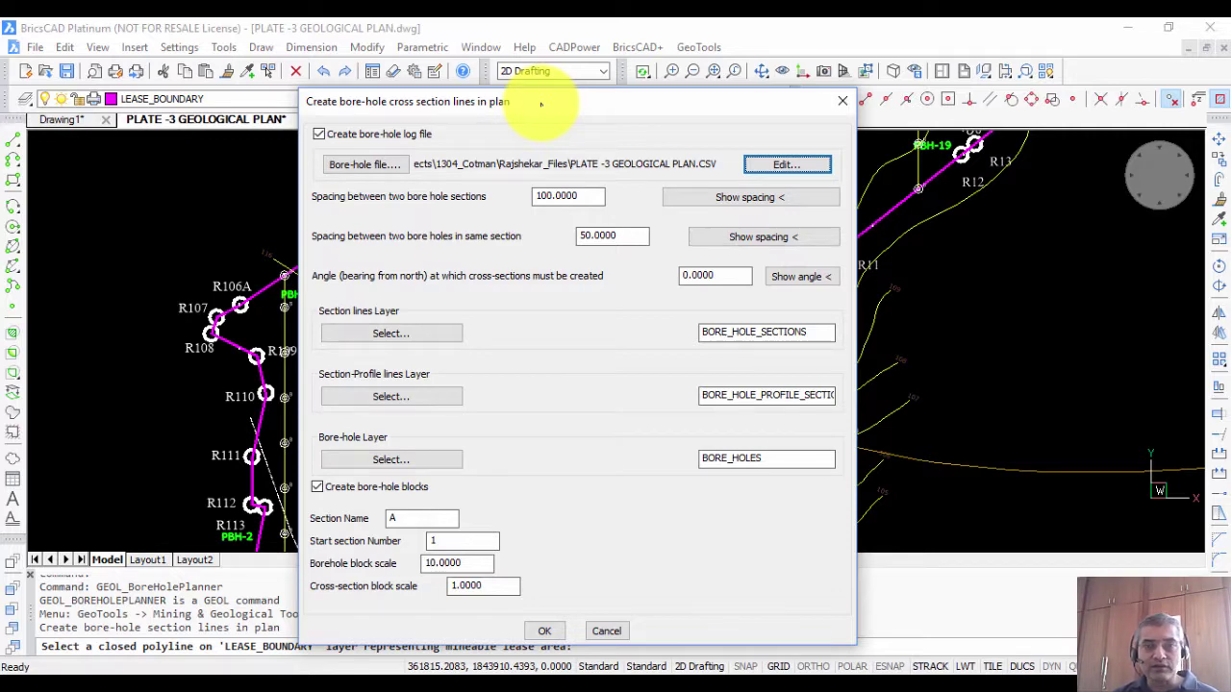
left_click_drag(542, 103, 672, 111)
left_click(733, 649)
scroll(629, 317, "up", 5)
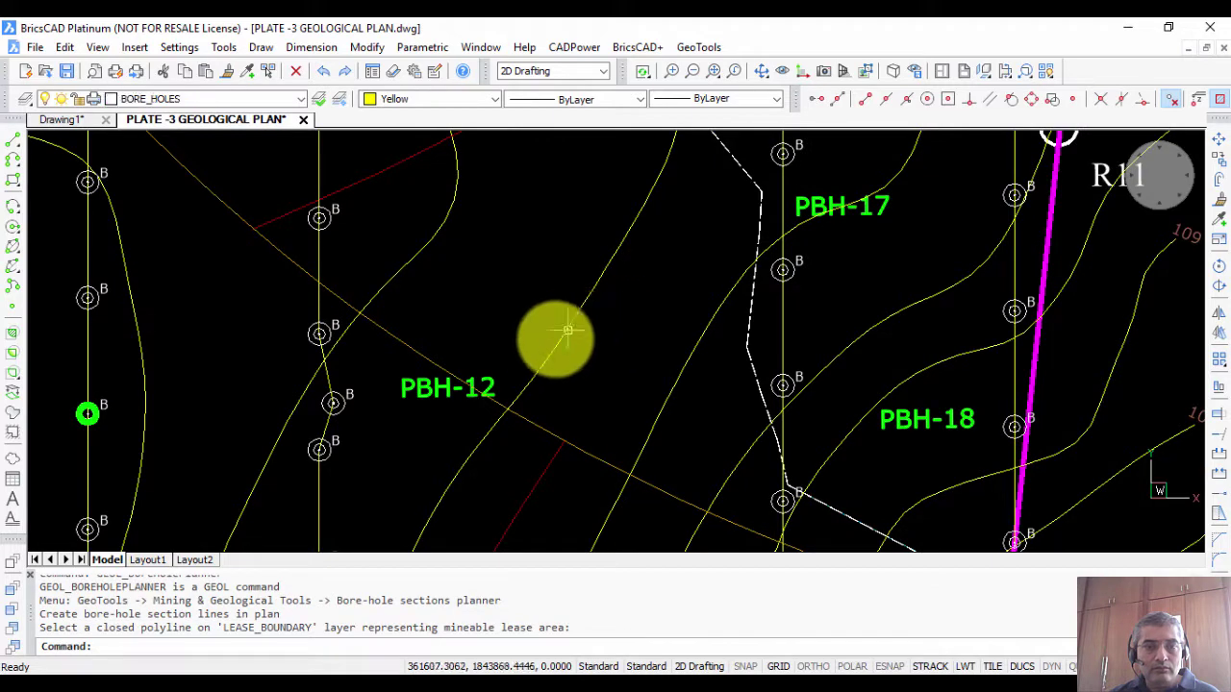
scroll(626, 145, "down", 5)
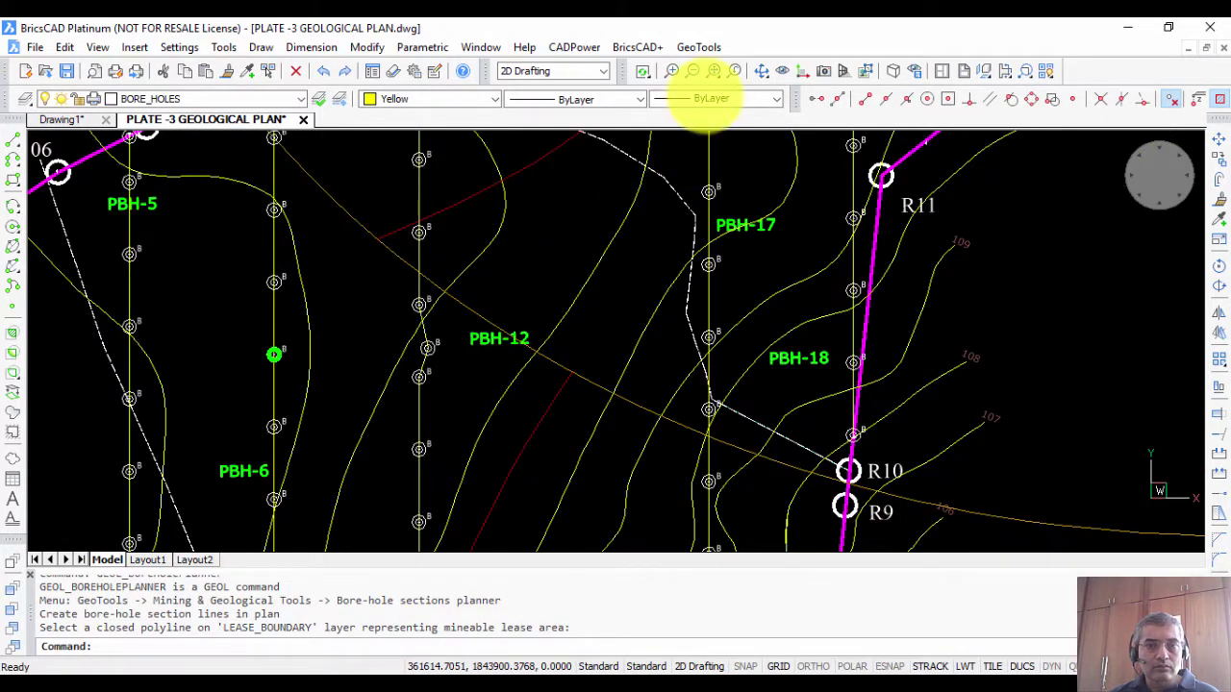
Step: Review the bore-hole data import options and the PLATE -3 GEOLOGICAL PLAN.CSV source file without importing anything
left_click(676, 46)
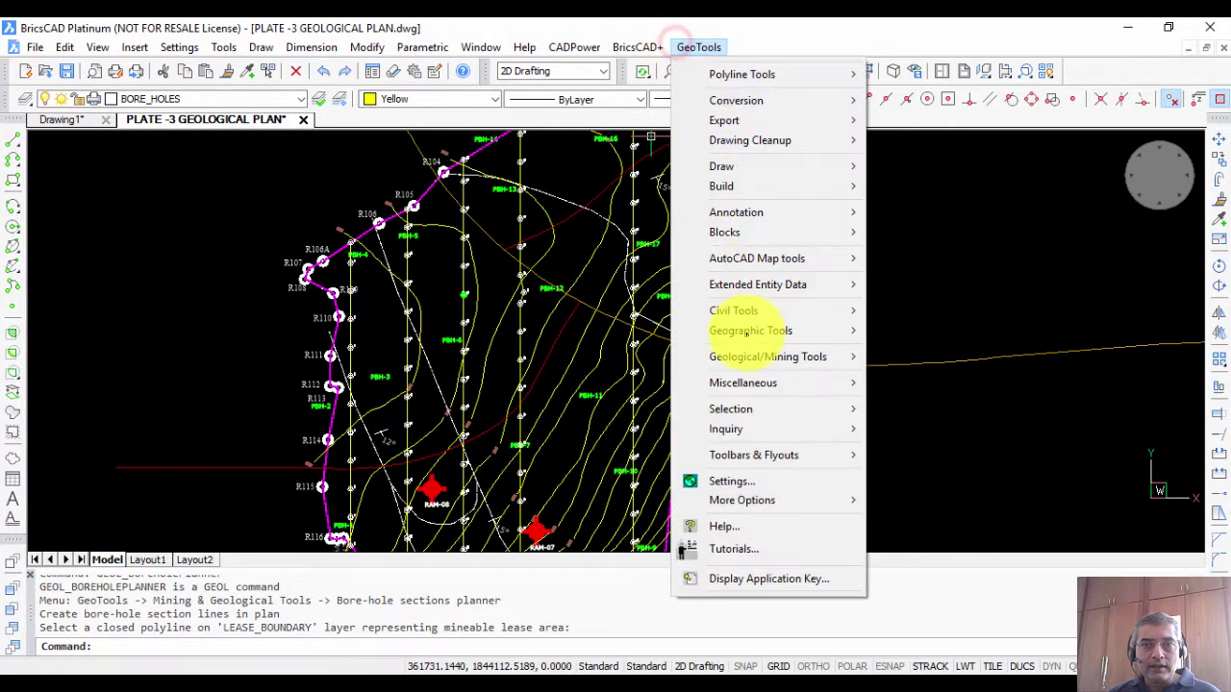
mouse_move(750, 358)
left_click(906, 364)
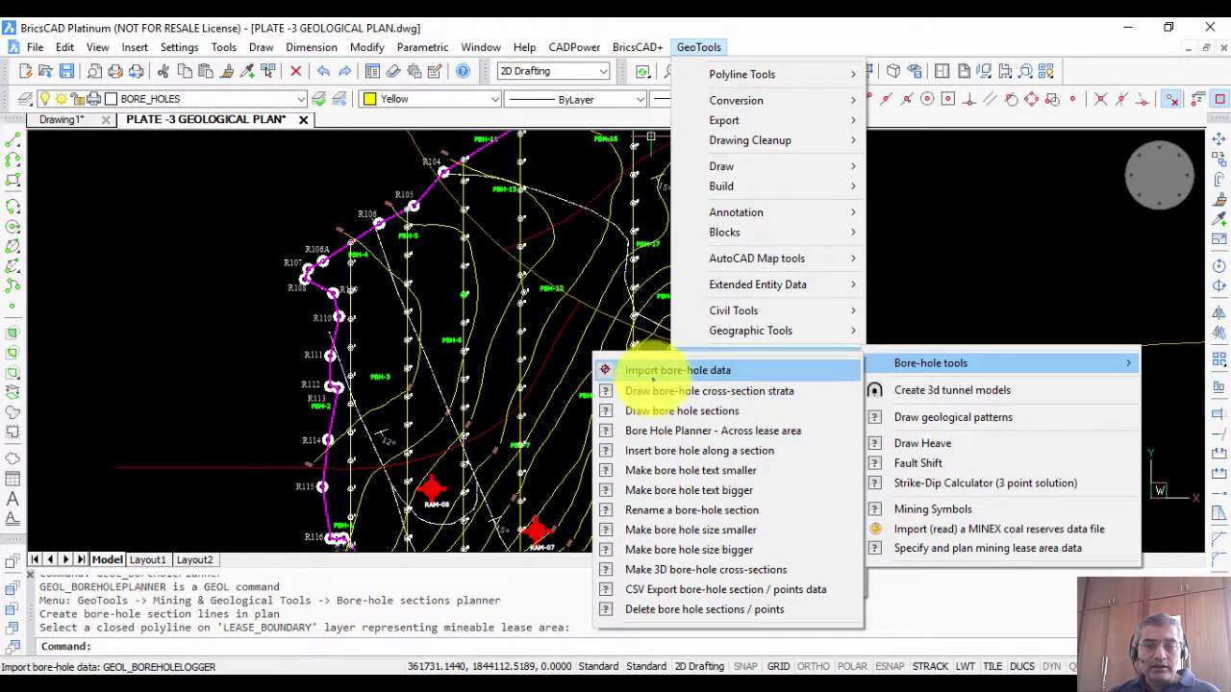
left_click(644, 369)
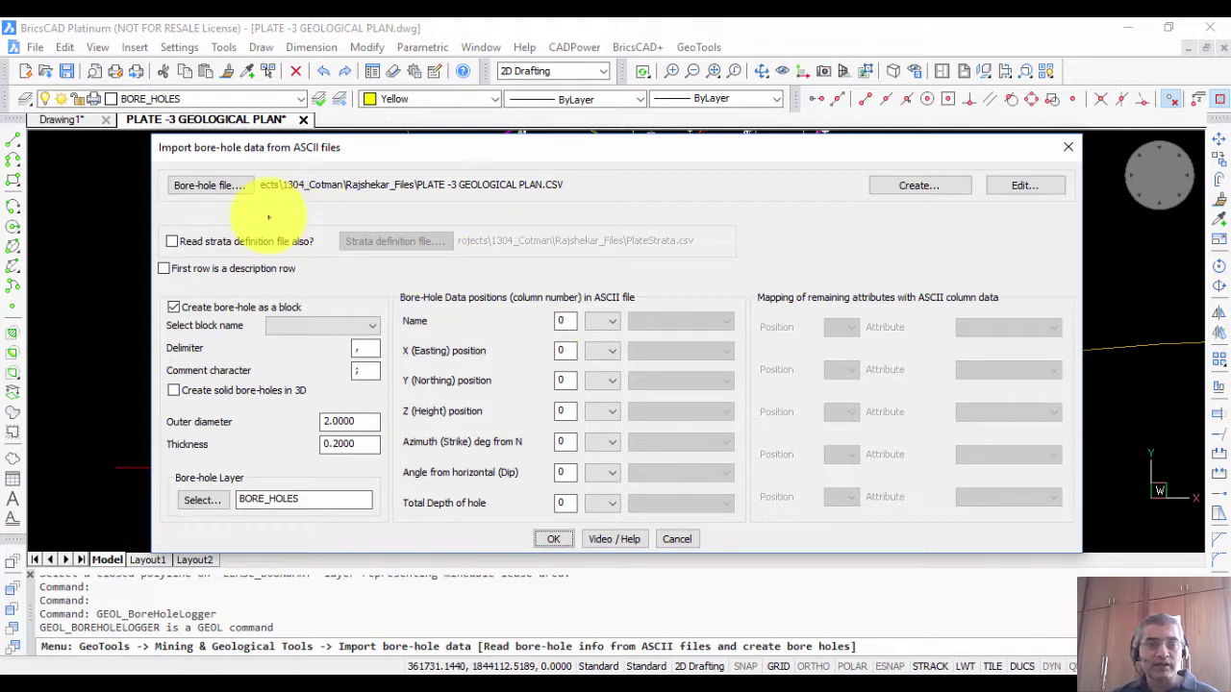
left_click(1024, 185)
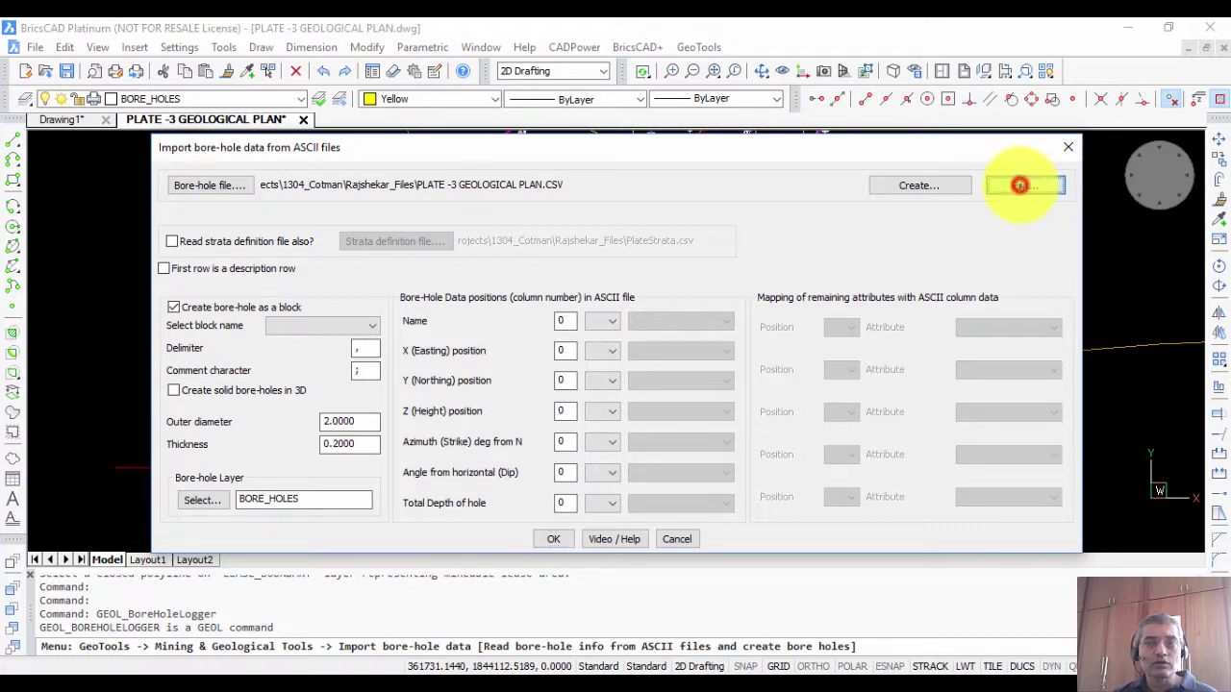
left_click(664, 541)
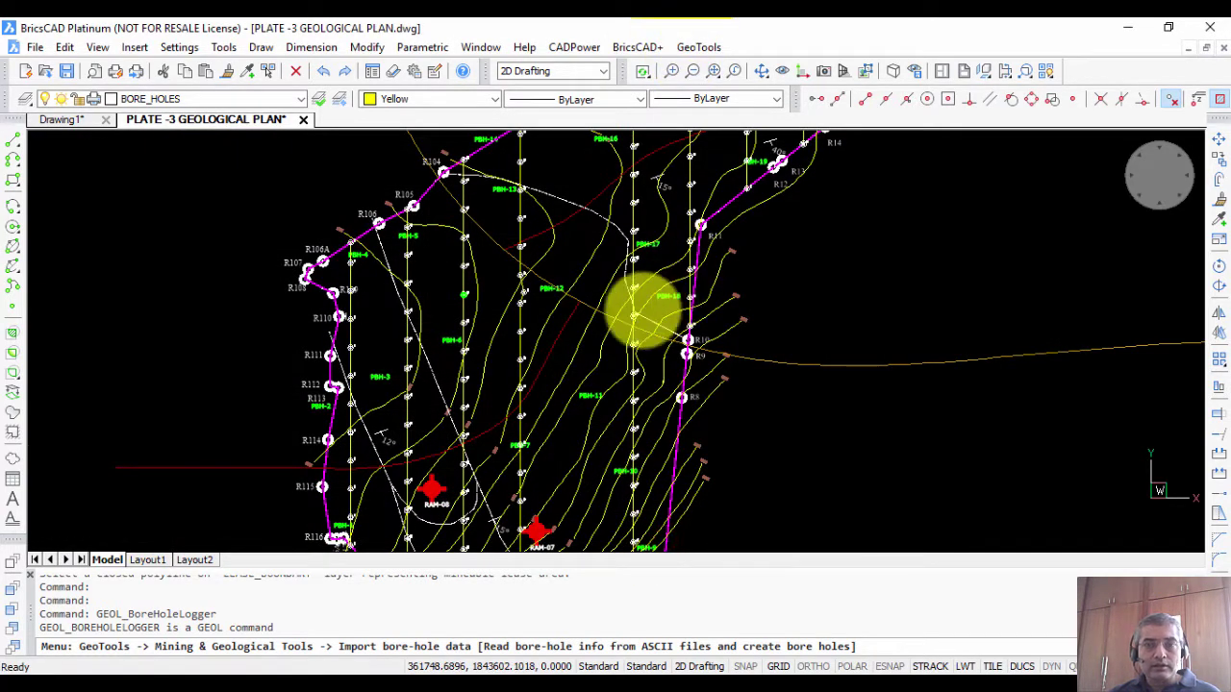
scroll(504, 279, "down", 2)
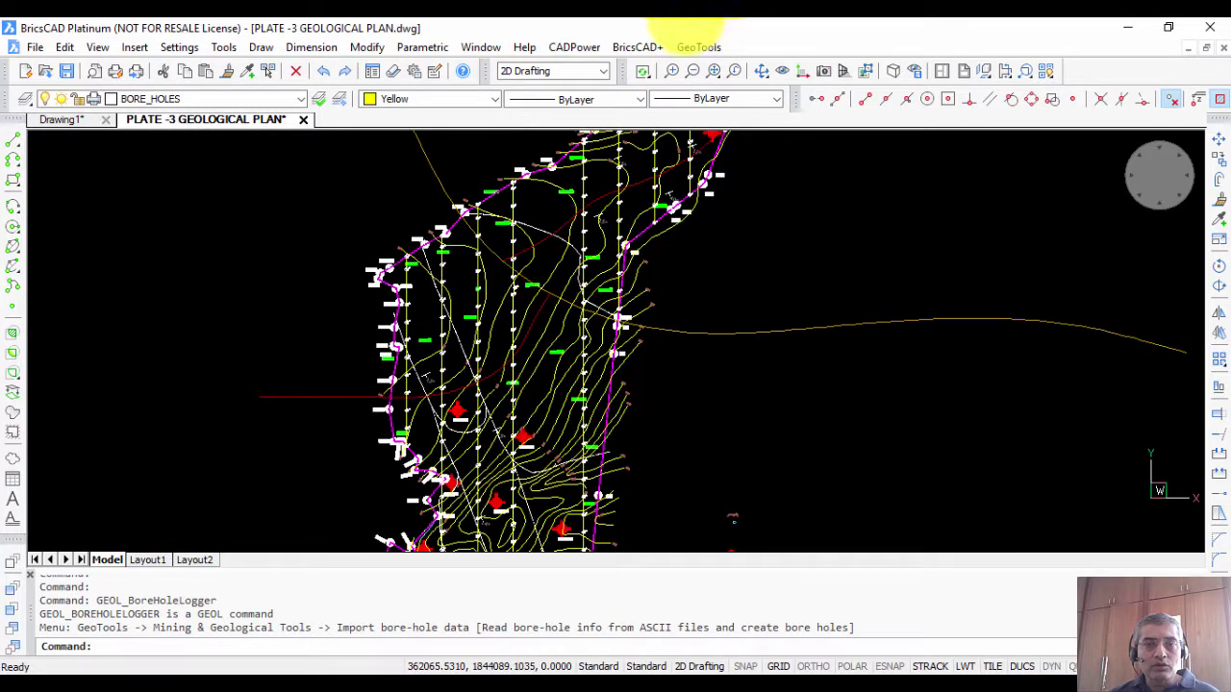
Step: Start drawing bore-hole cross-section strata and open the STRATA section of BoreHoleStrataPresentation.ini for editing
left_click(698, 47)
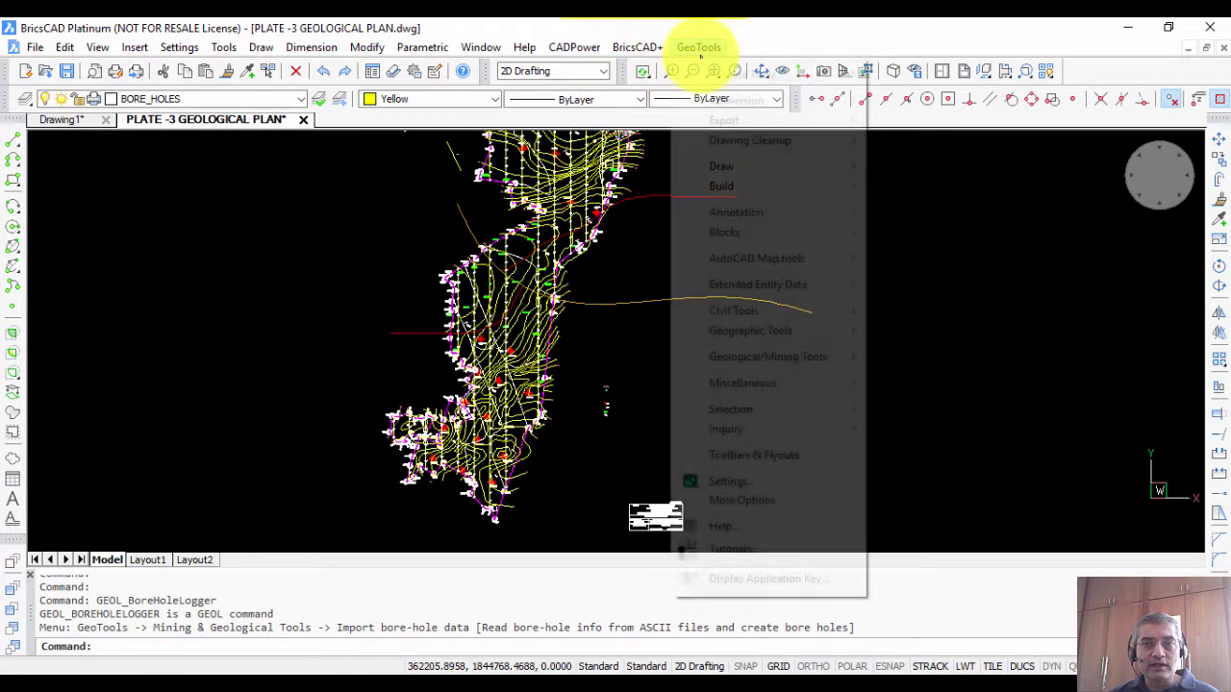
mouse_move(753, 357)
mouse_move(907, 362)
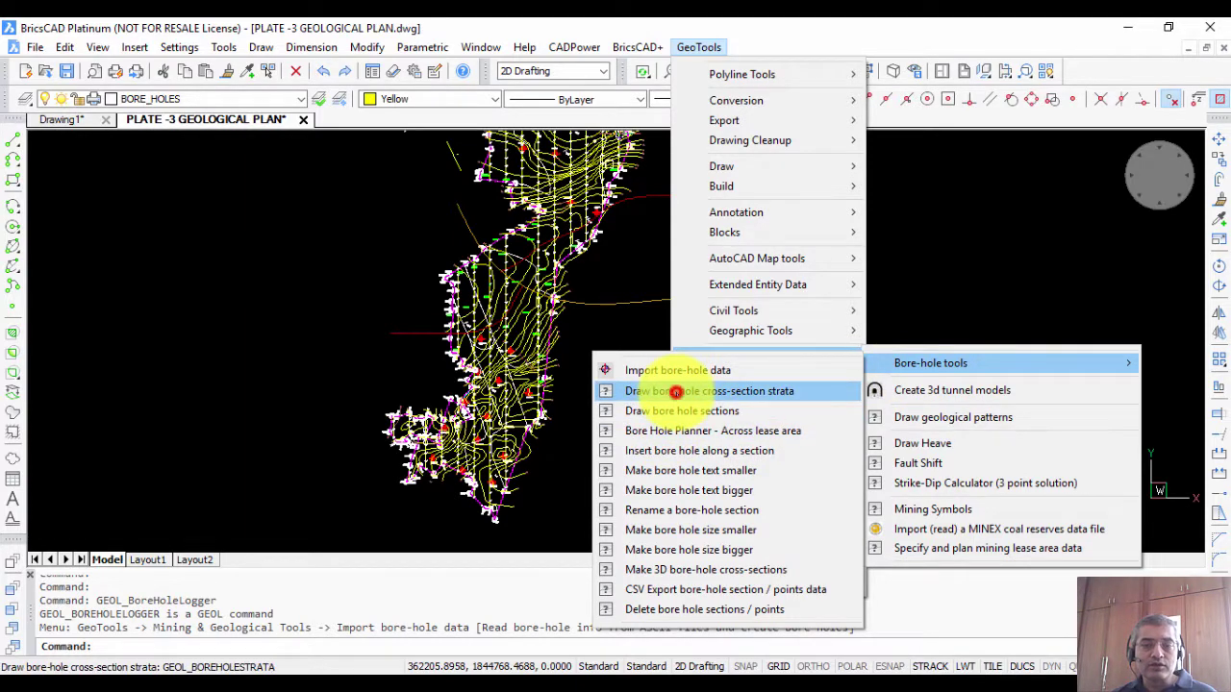
left_click(677, 392)
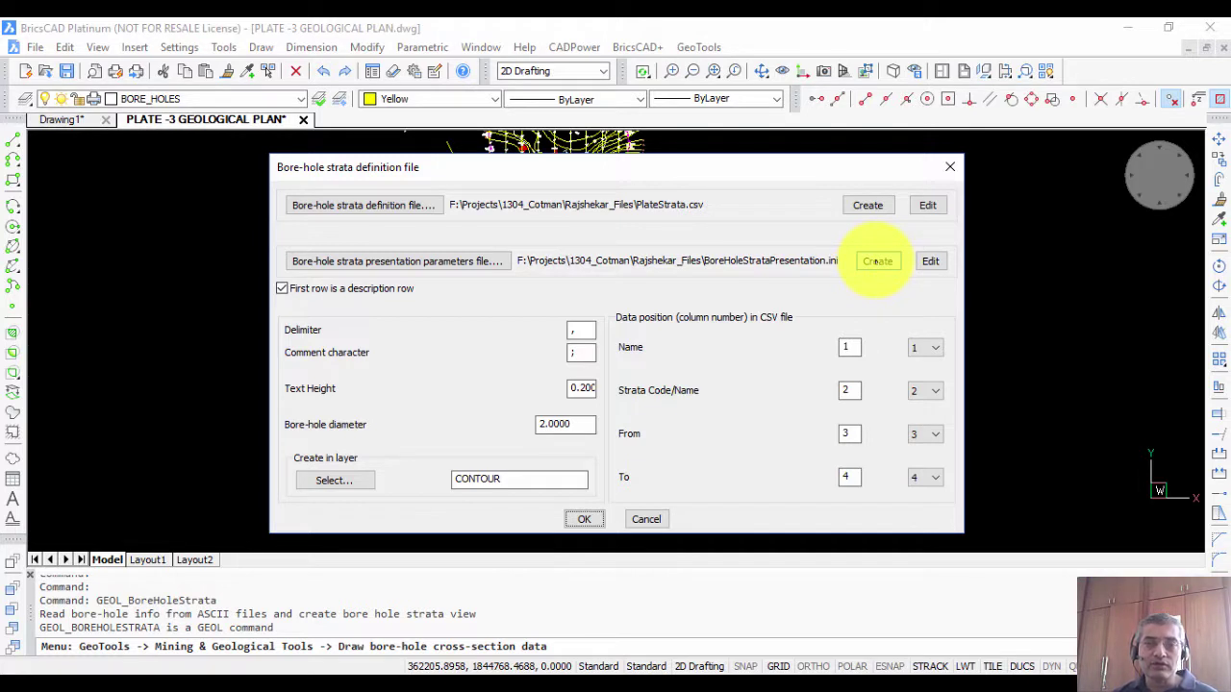
left_click(931, 261)
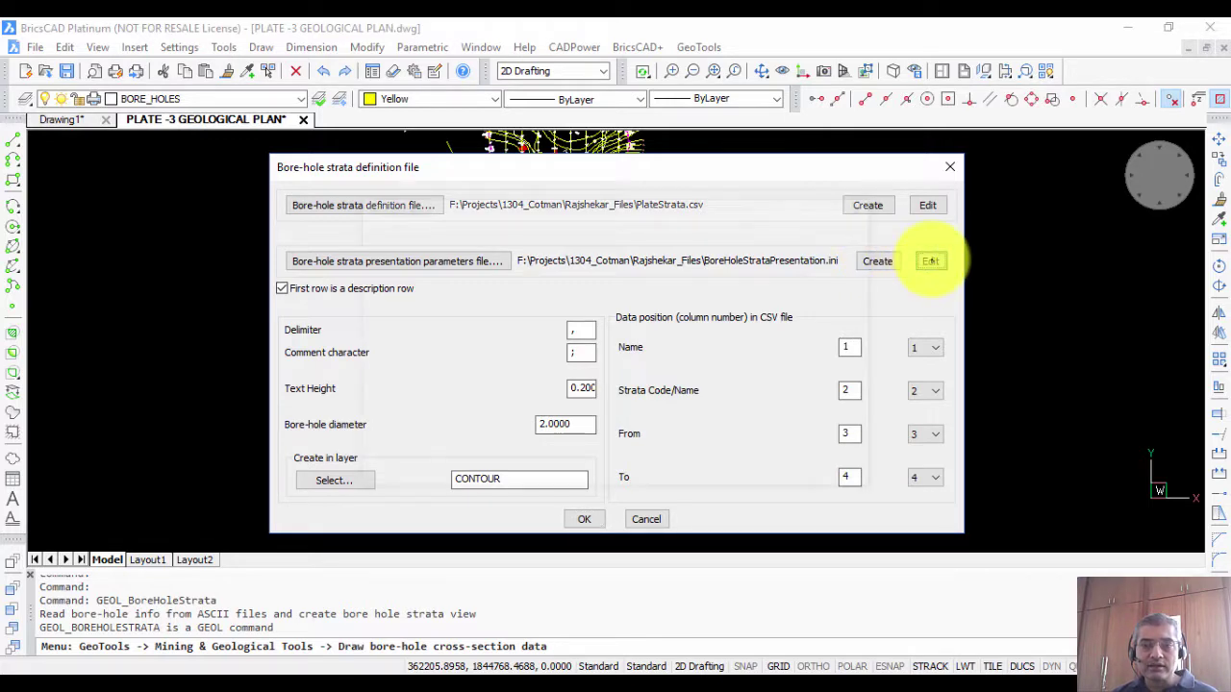
left_click(378, 265)
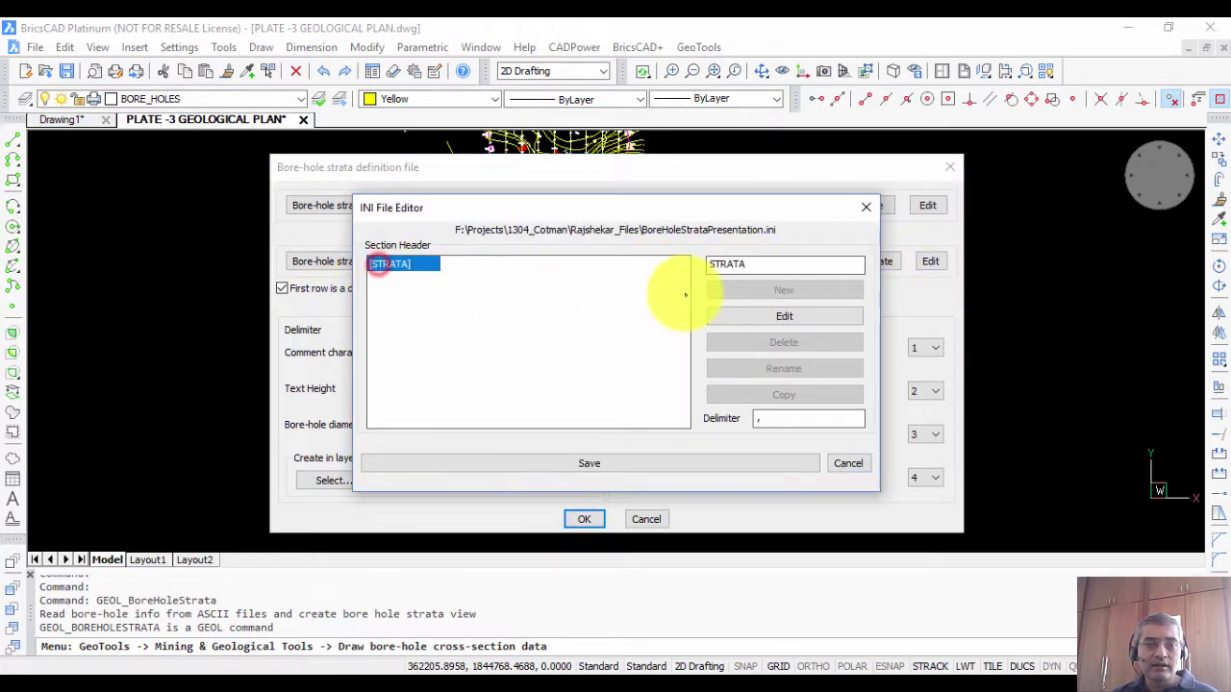
left_click(769, 315)
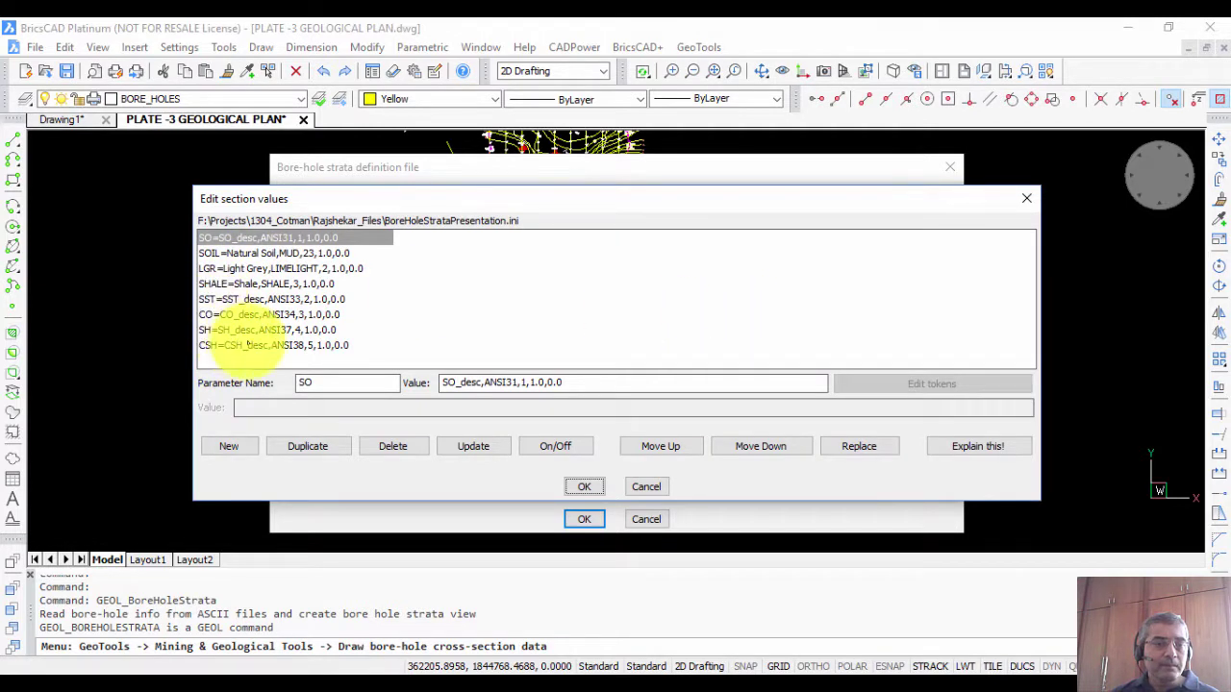
Step: Examine the strata entries such as SO, SOIL, LGR and CSH, and read the explanation of their value format
left_click(235, 270)
left_click(252, 313)
left_click(256, 343)
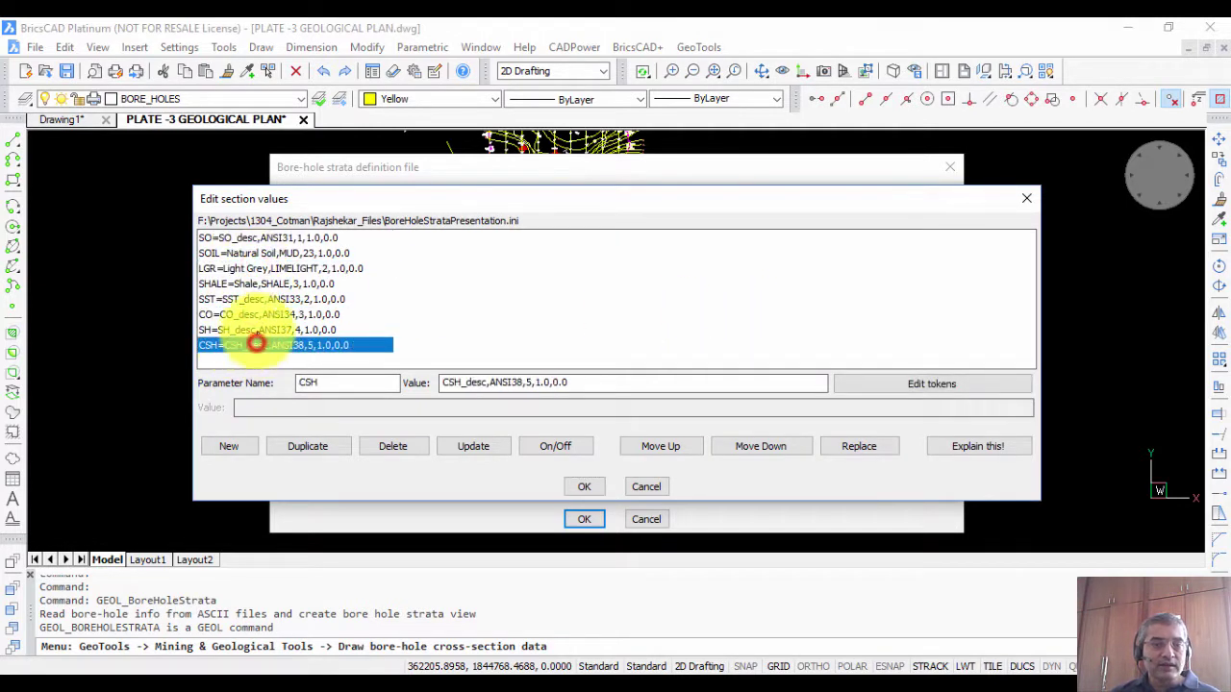
left_click(261, 251)
left_click(263, 271)
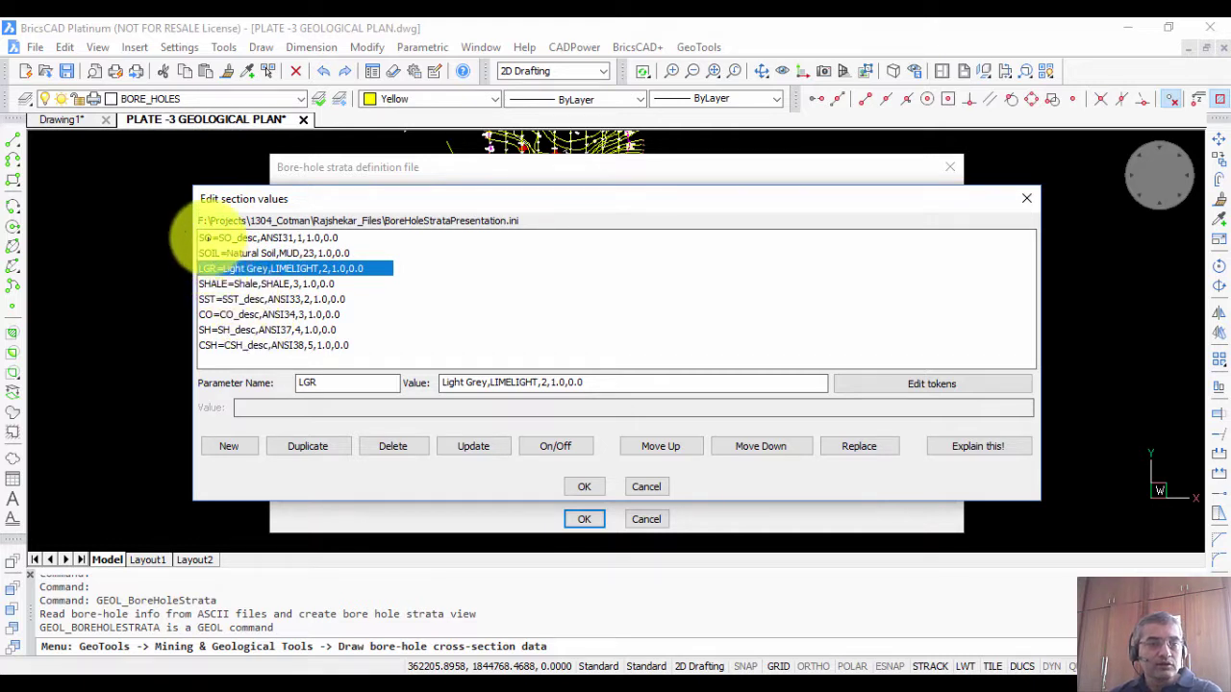
left_click(206, 239)
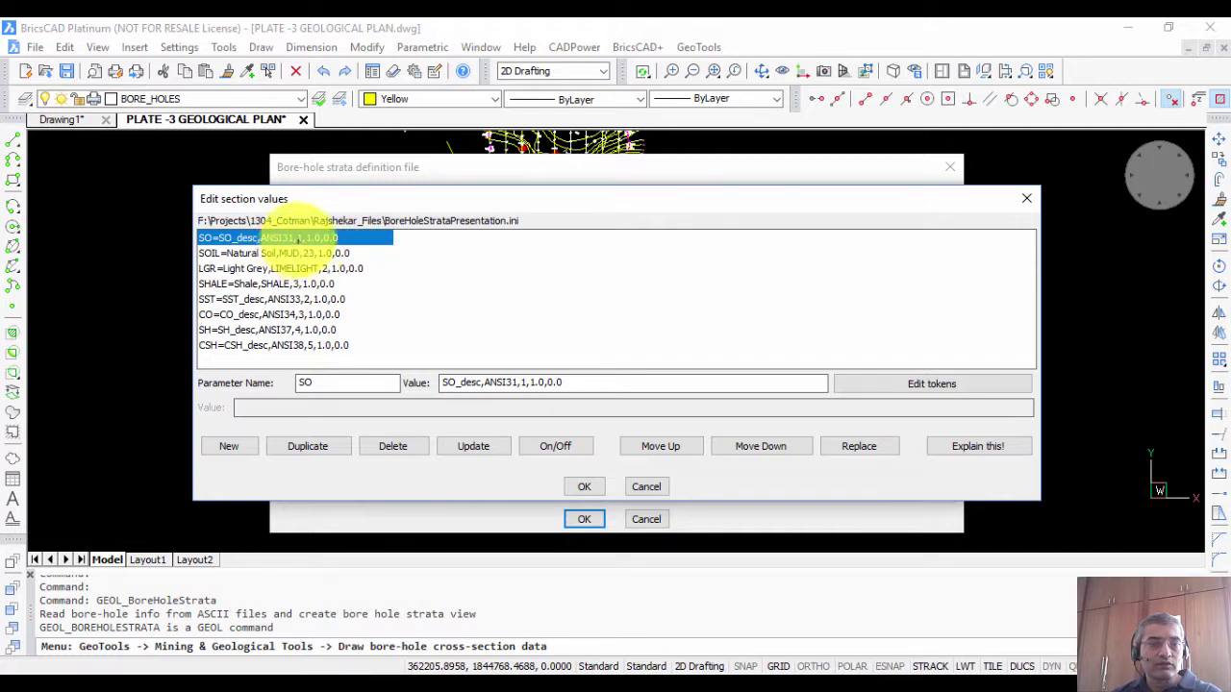
left_click(967, 447)
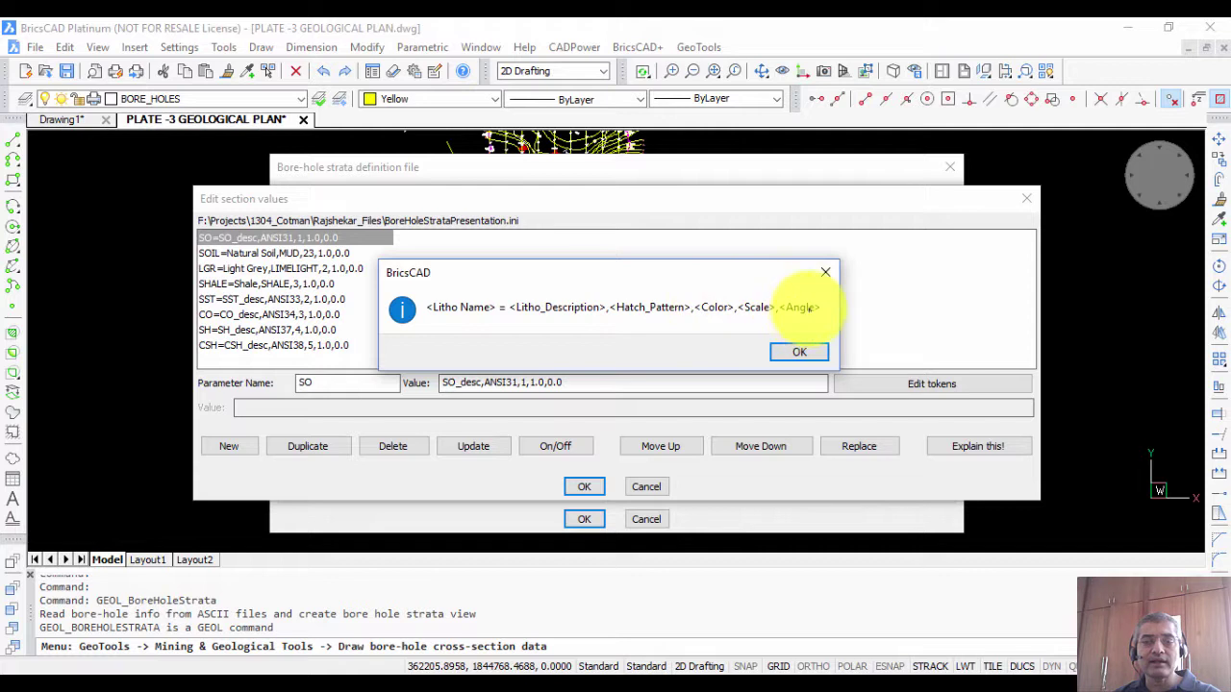
left_click(801, 351)
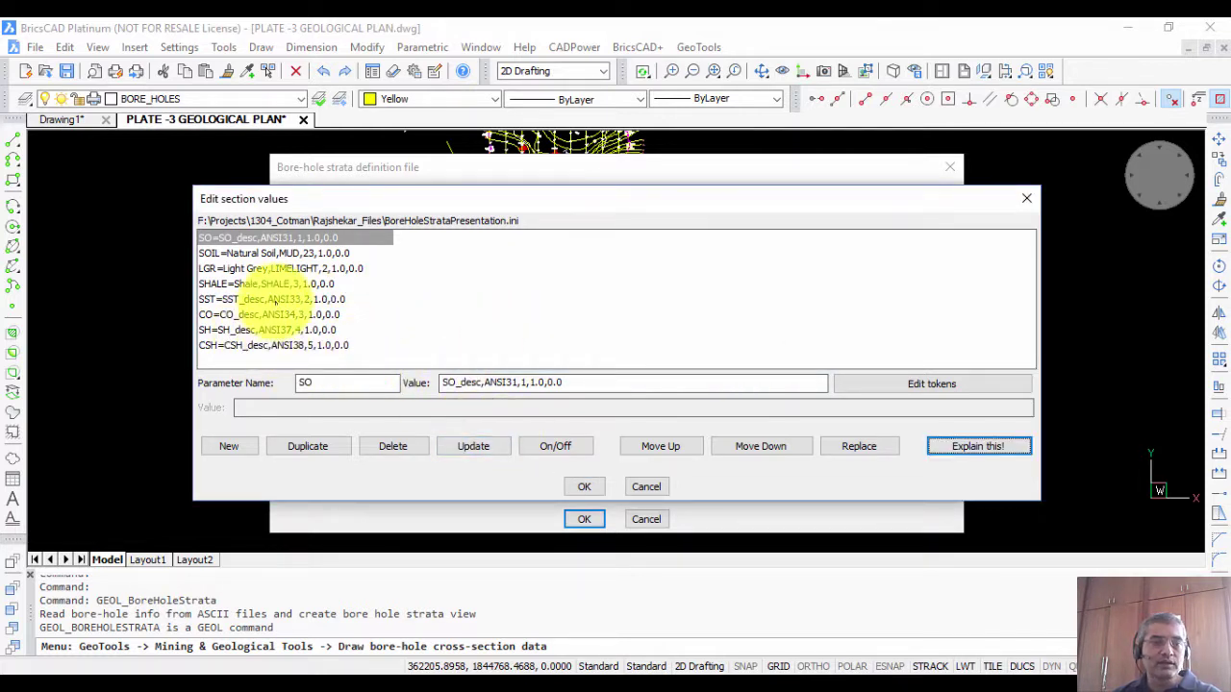
Step: Set the SH stratum's colour number to 5 in the presentation parameters and save the INI file to disk
left_click(278, 268)
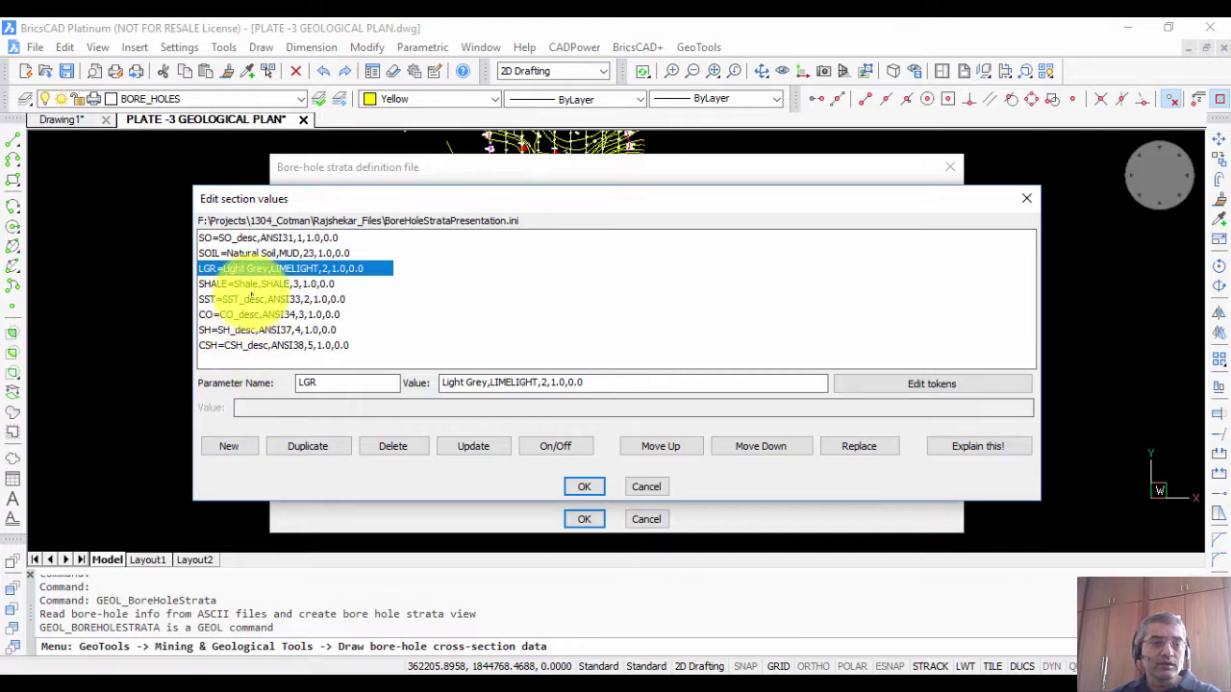
left_click(246, 298)
left_click(245, 330)
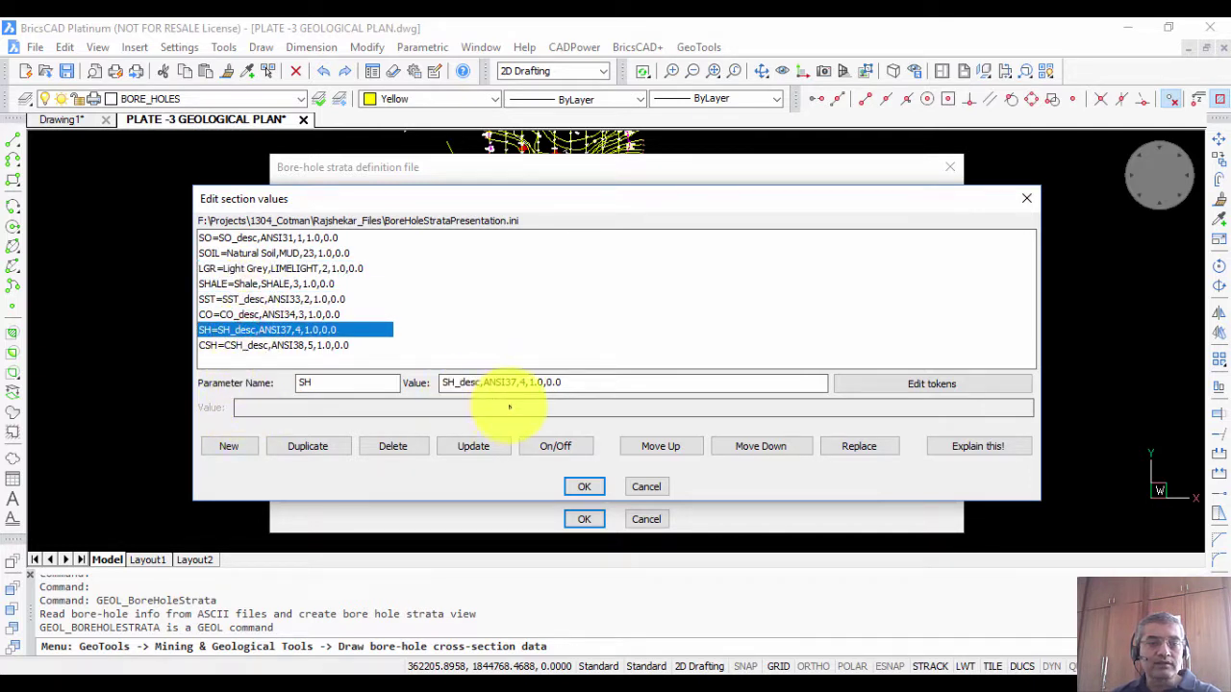
left_click(524, 383)
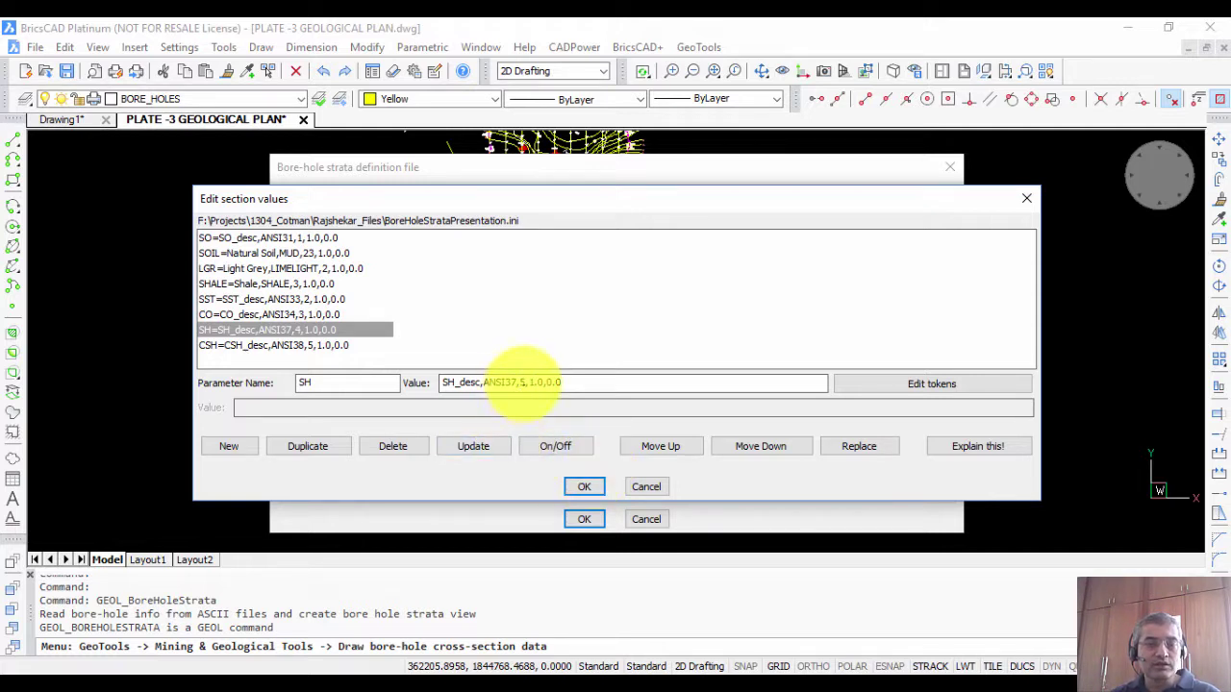
left_click(469, 447)
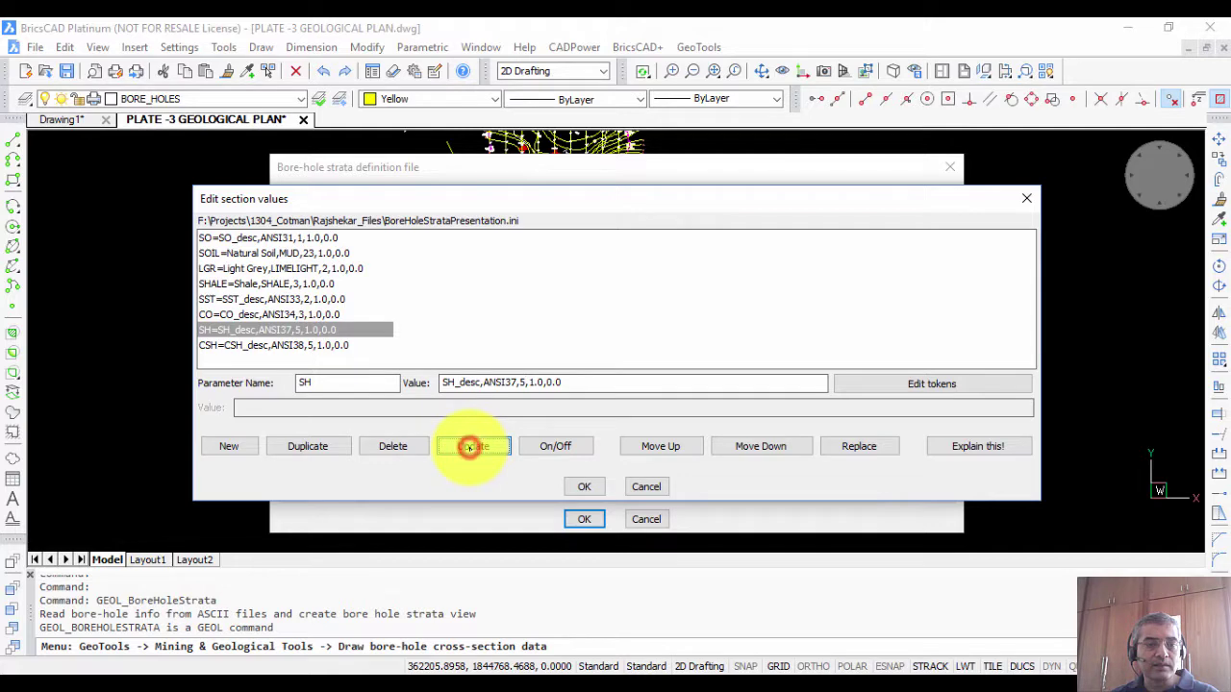
left_click(584, 486)
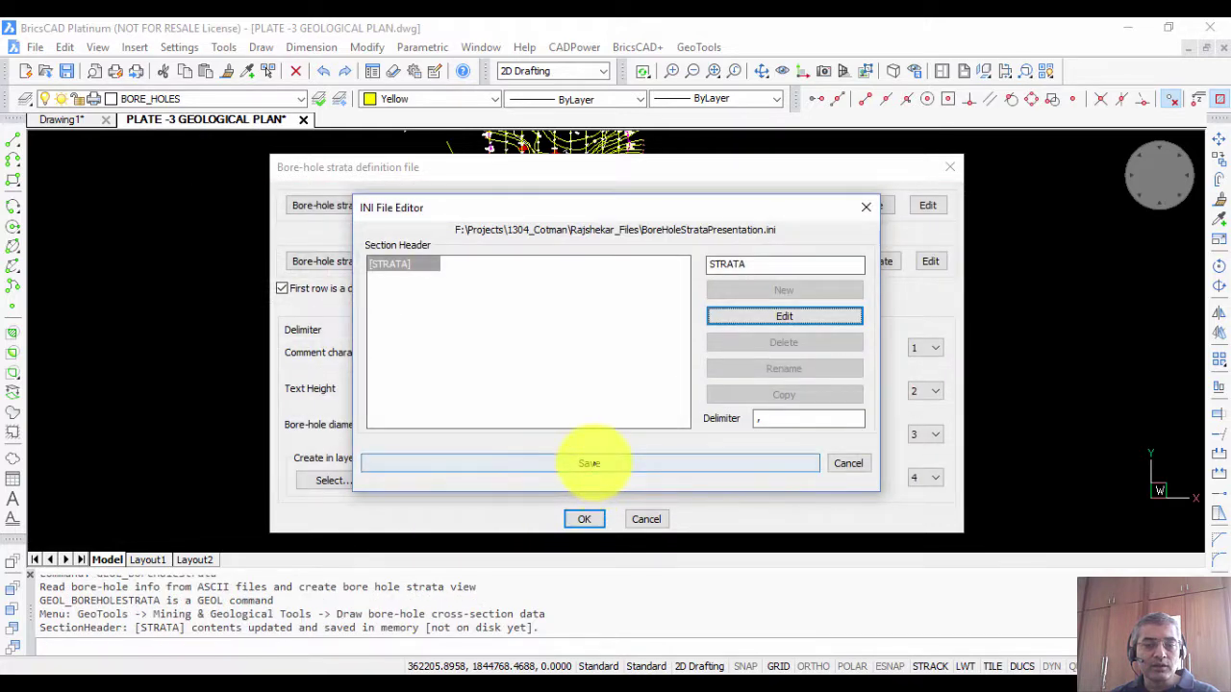
left_click(591, 466)
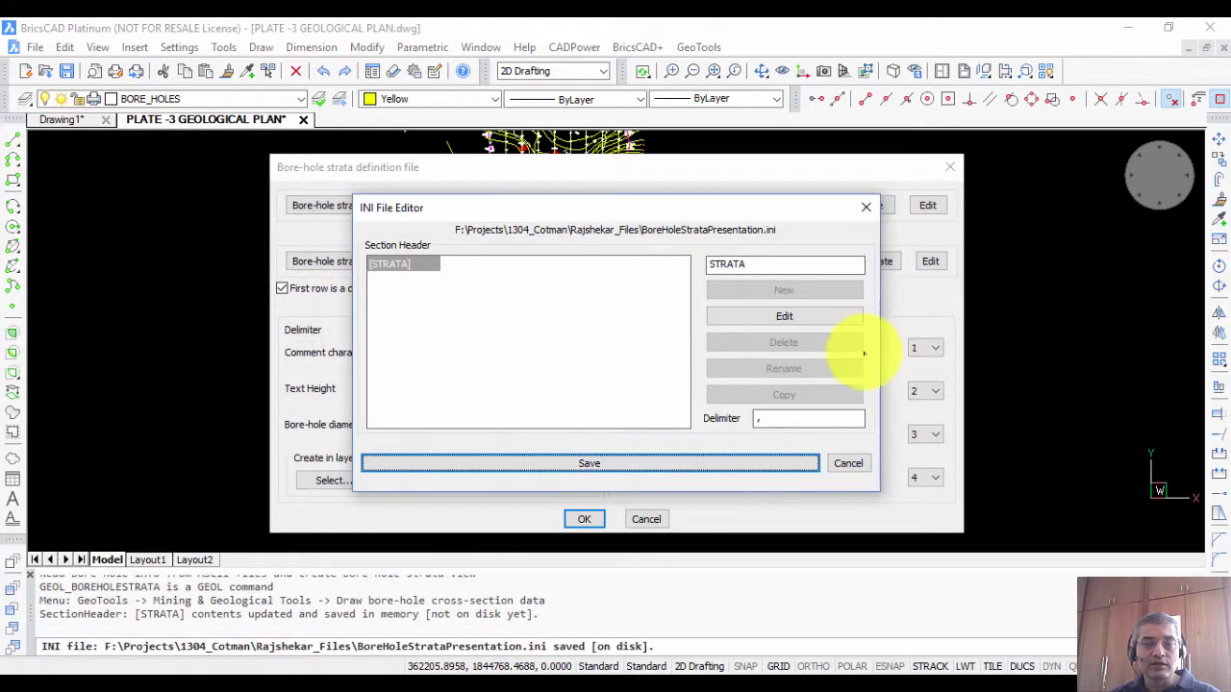
left_click(837, 464)
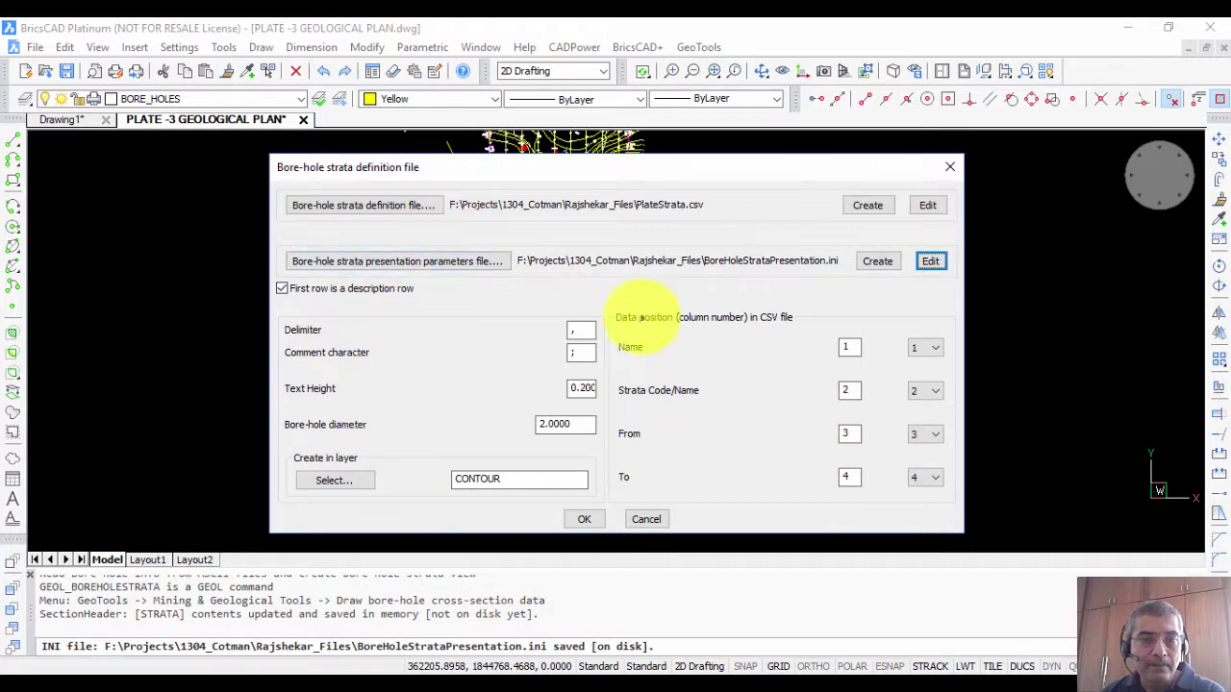
Step: Draw the bore-hole strata columns from PlateStrata.csv in the empty area east of the lease boundary
left_click(584, 519)
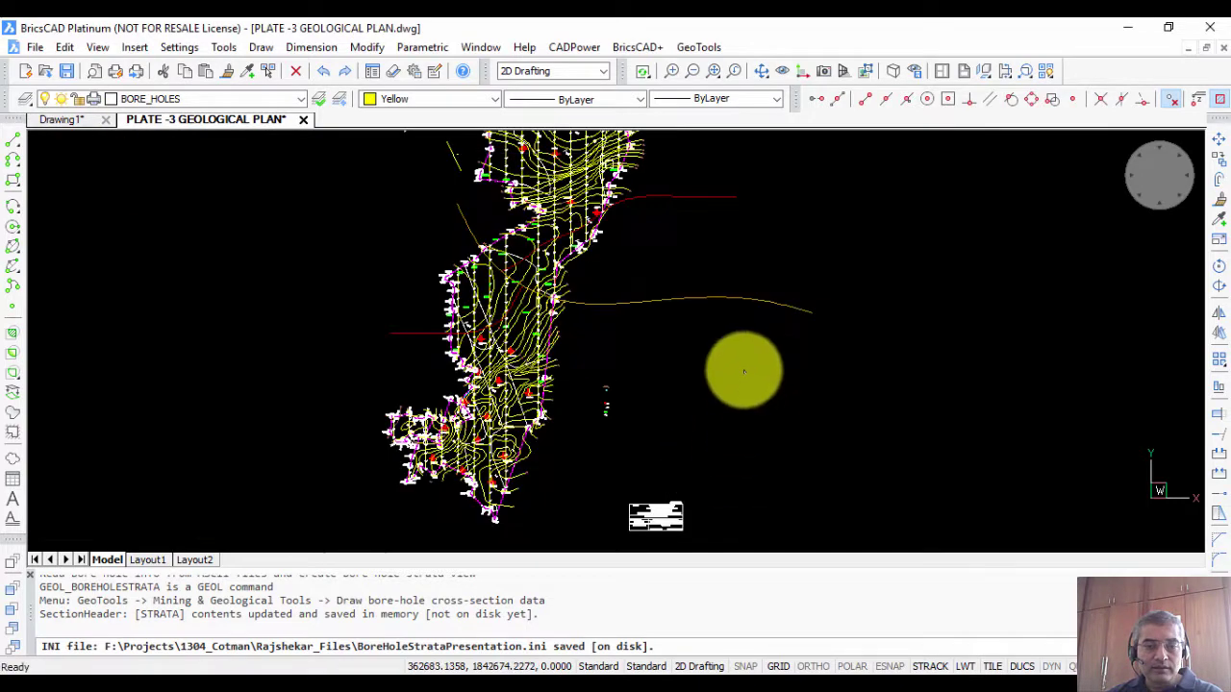
left_click(855, 258)
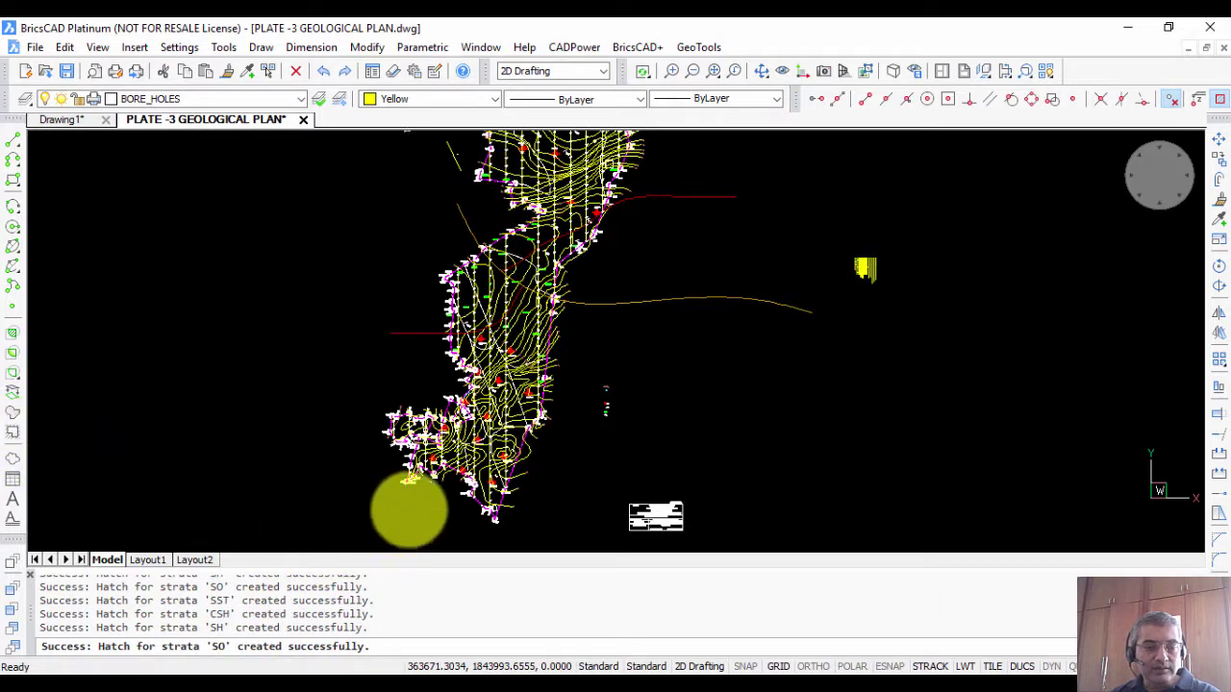
Step: Examine the drawn strata columns from A-12-1 onward, checking their bore-hole names, depth labels, strata codes and hatches
scroll(584, 315, "up", 5)
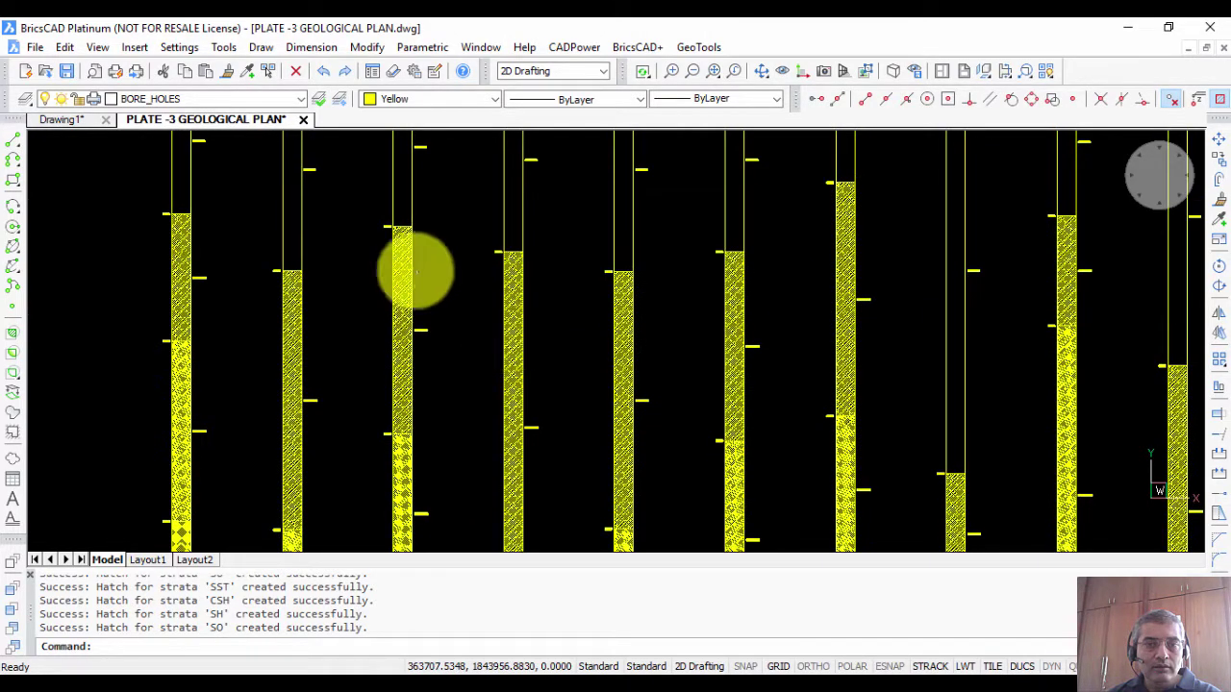
mouse_move(260, 171)
middle_mouse_down()
mouse_move(273, 264)
mouse_move(302, 340)
middle_mouse_up()
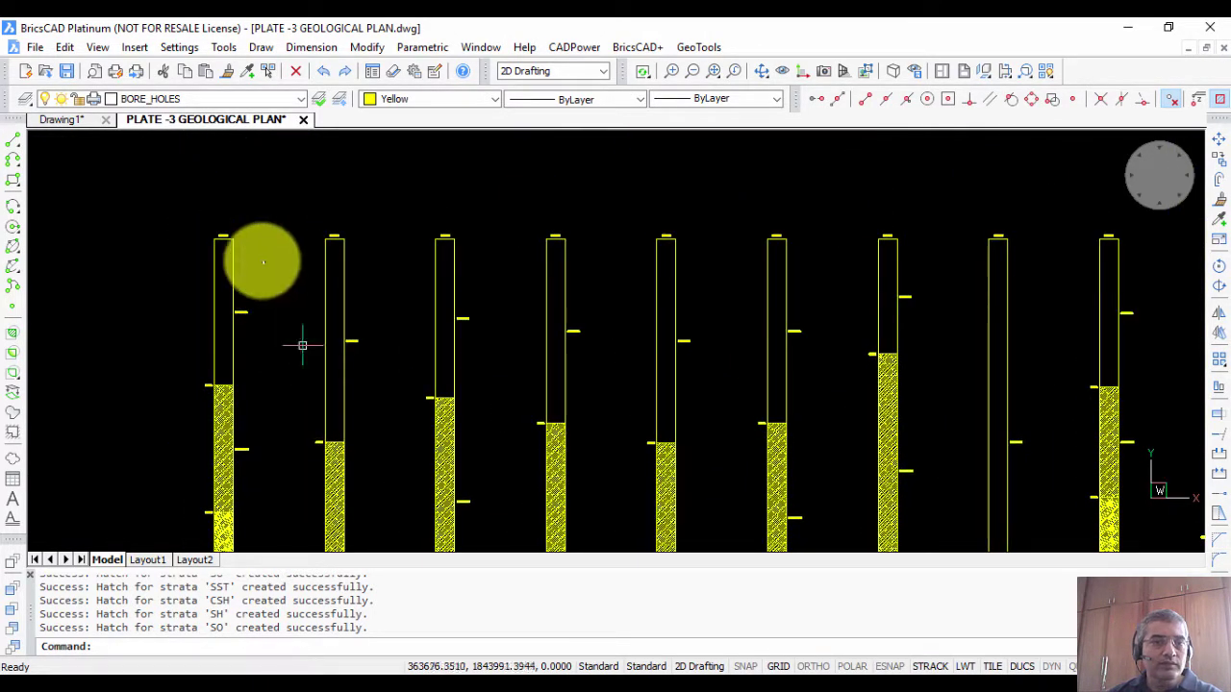
scroll(302, 345, "up", 8)
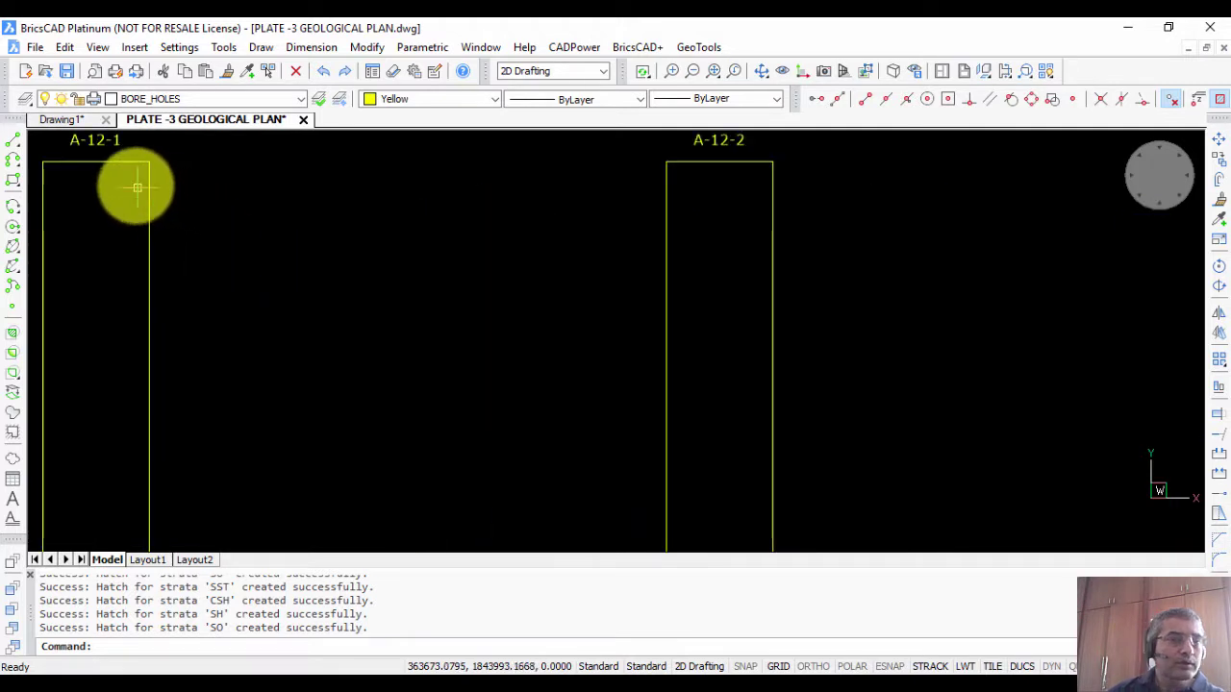
scroll(149, 173, "down", 5)
middle_click_drag(176, 298, 224, 226)
scroll(202, 229, "up", 2)
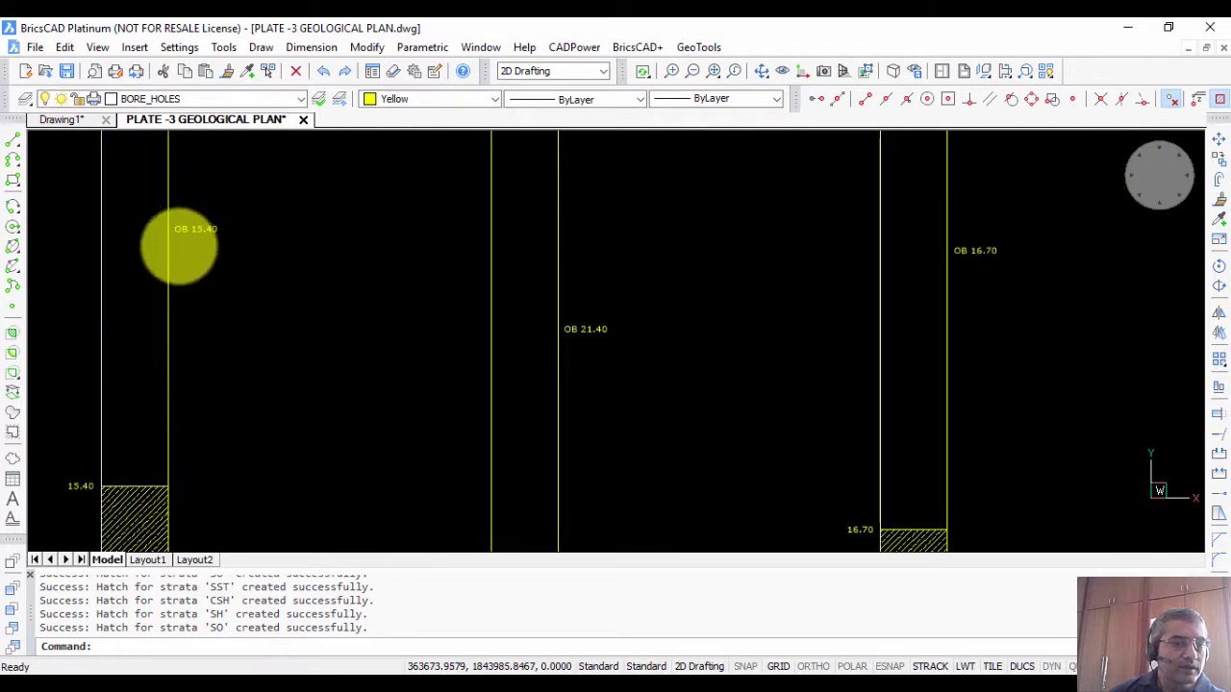
scroll(183, 245, "up", 3)
scroll(242, 311, "down", 4)
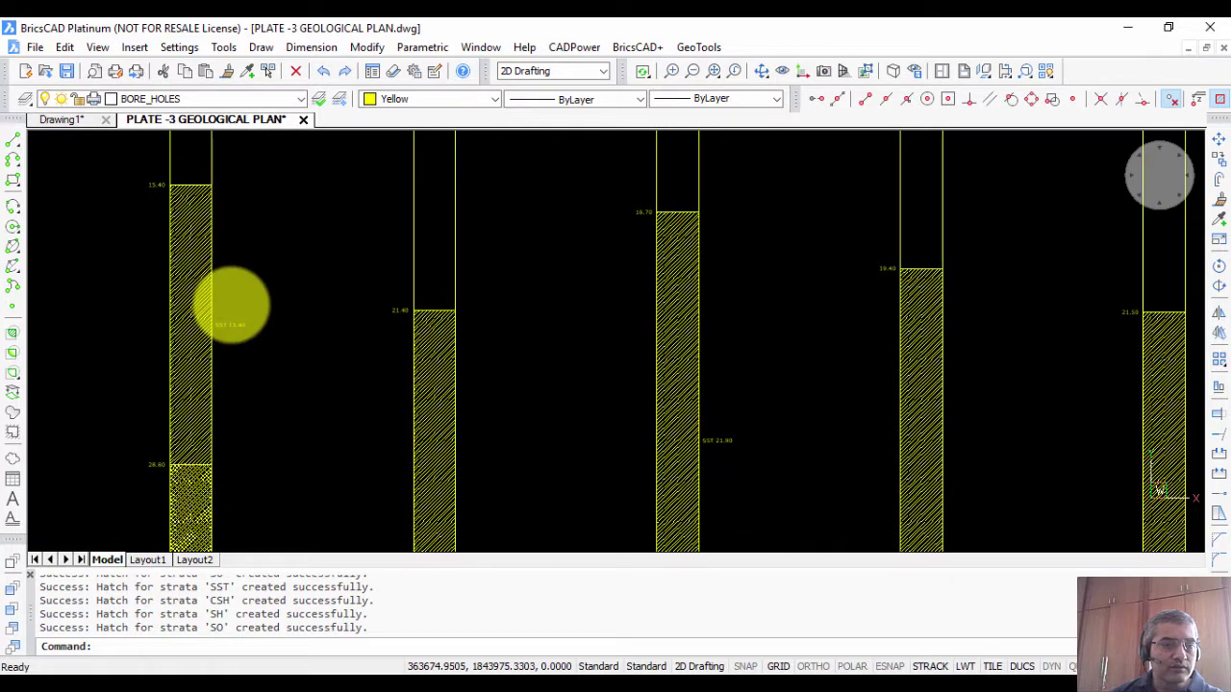
scroll(239, 340, "up", 4)
middle_click_drag(239, 341, 247, 151)
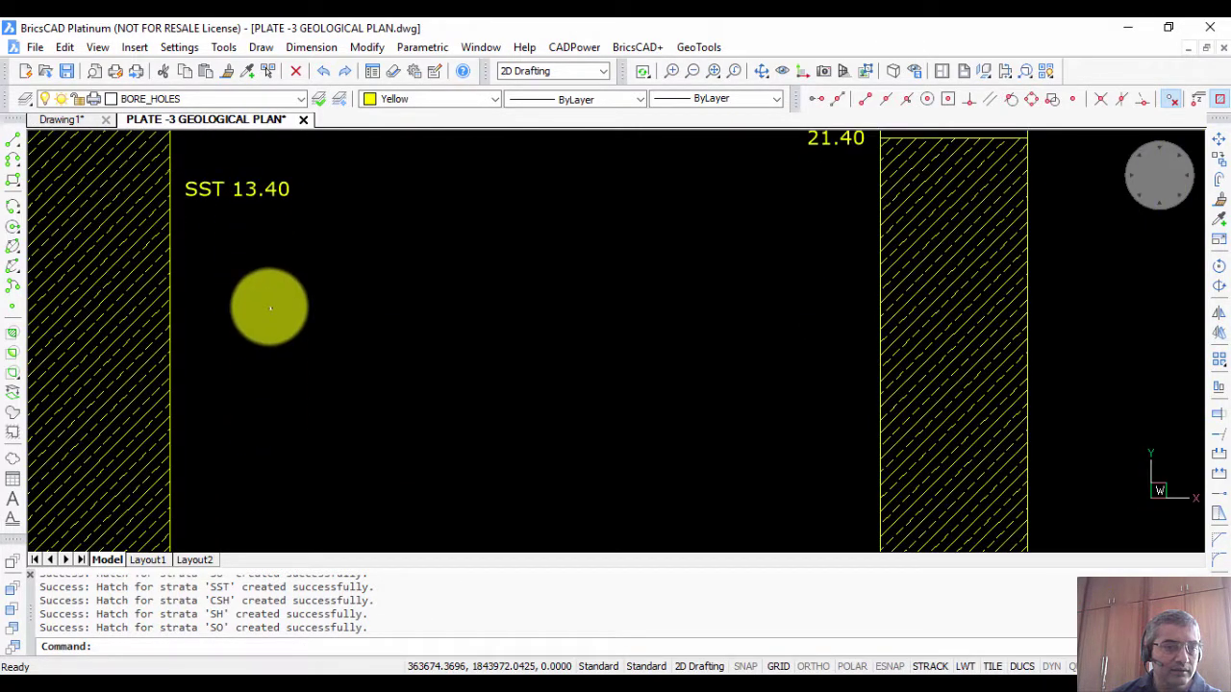
Step: Examine the depth labels and hatches on neighbouring strata columns, and then the full row of columns as a whole
scroll(630, 358, "down", 4)
scroll(626, 336, "down", 4)
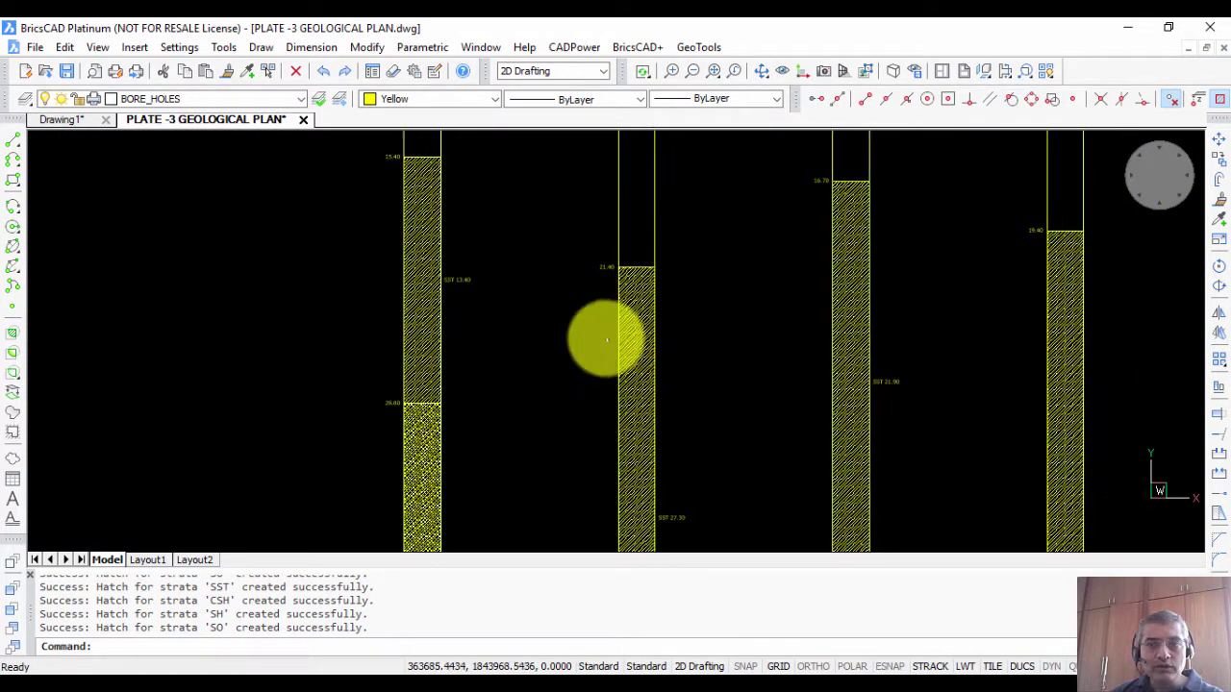
scroll(774, 178, "down", 1)
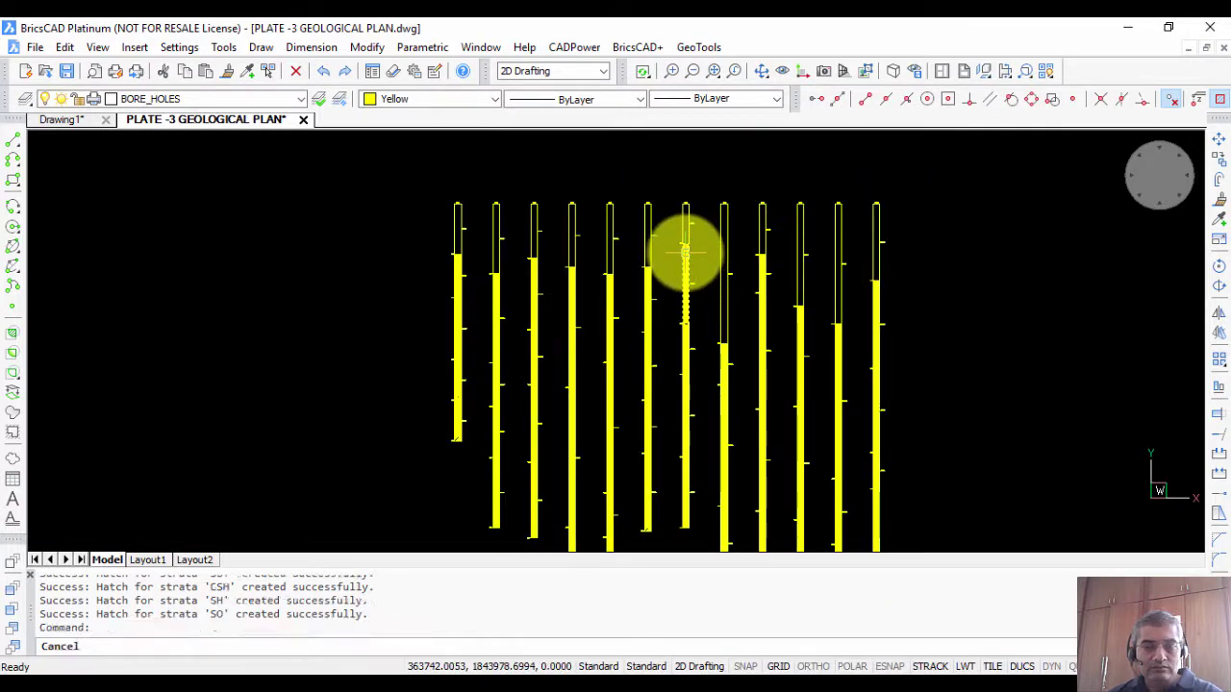
key("Escape")
key("Escape")
scroll(530, 310, "down", 4)
middle_click_drag(378, 316, 479, 317)
scroll(480, 317, "down", 2)
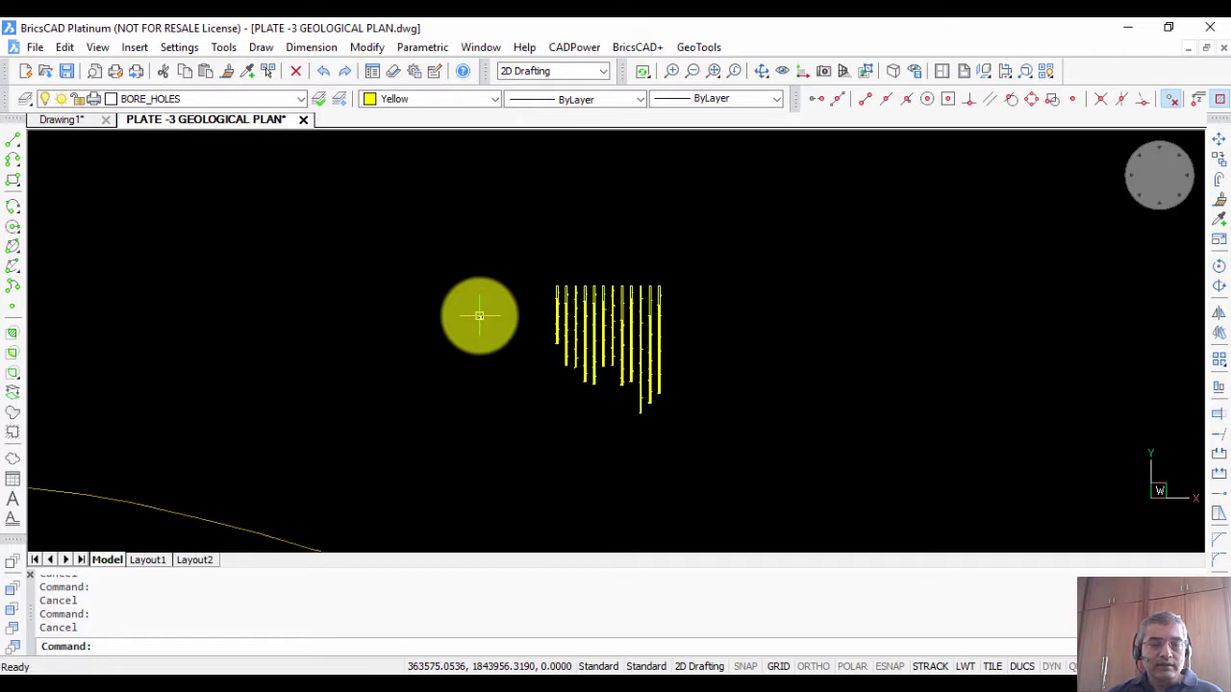
scroll(396, 340, "down", 2)
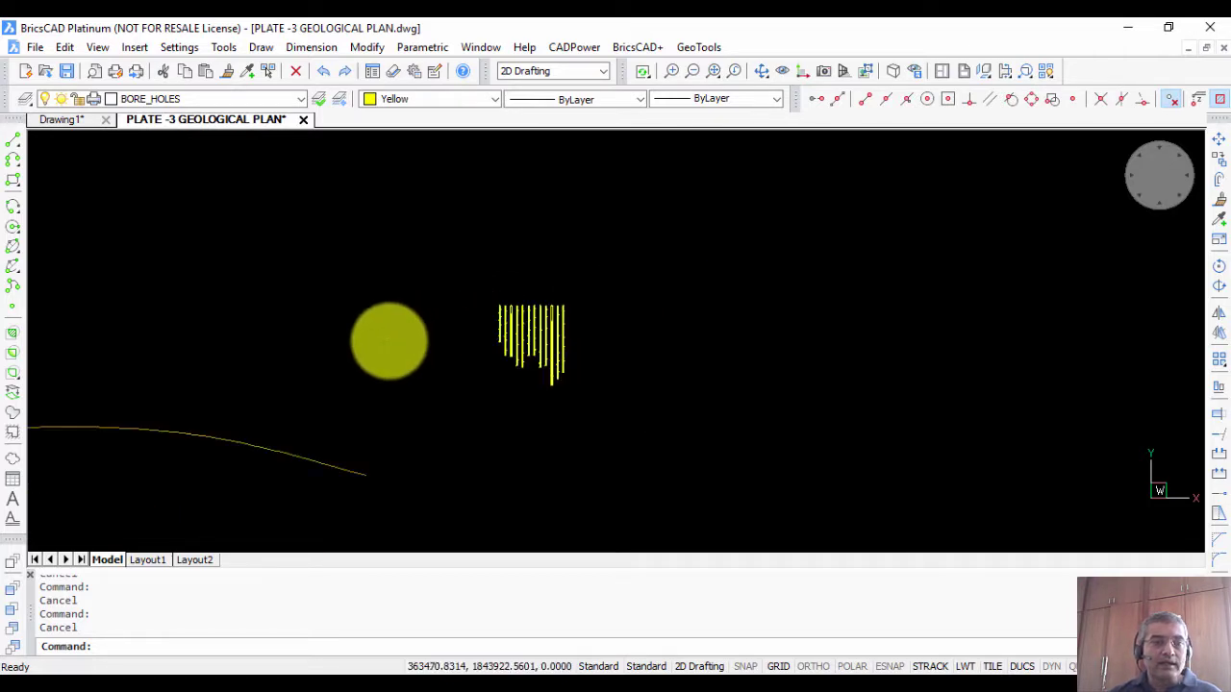
Step: Try to make 3D bore-hole cross-sections in the lease area, using all entities in the drawing
scroll(325, 330, "down", 3)
middle_click_drag(583, 349, 766, 354)
scroll(465, 324, "up", 3)
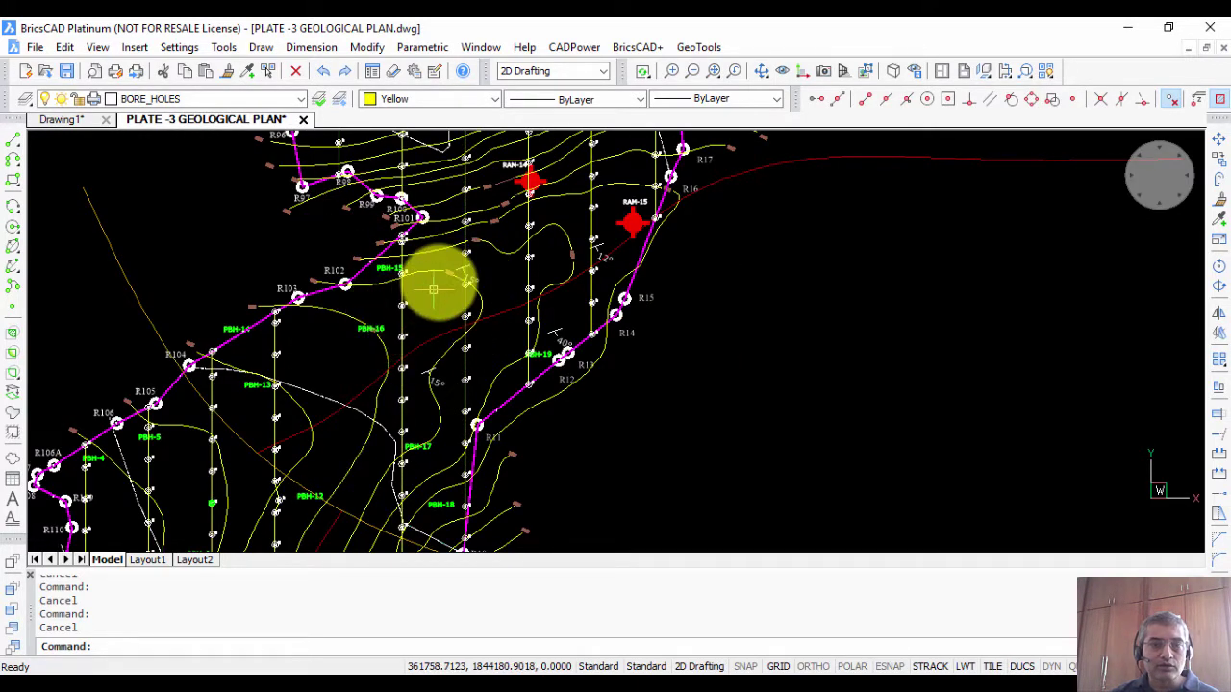
left_click(700, 47)
mouse_move(748, 356)
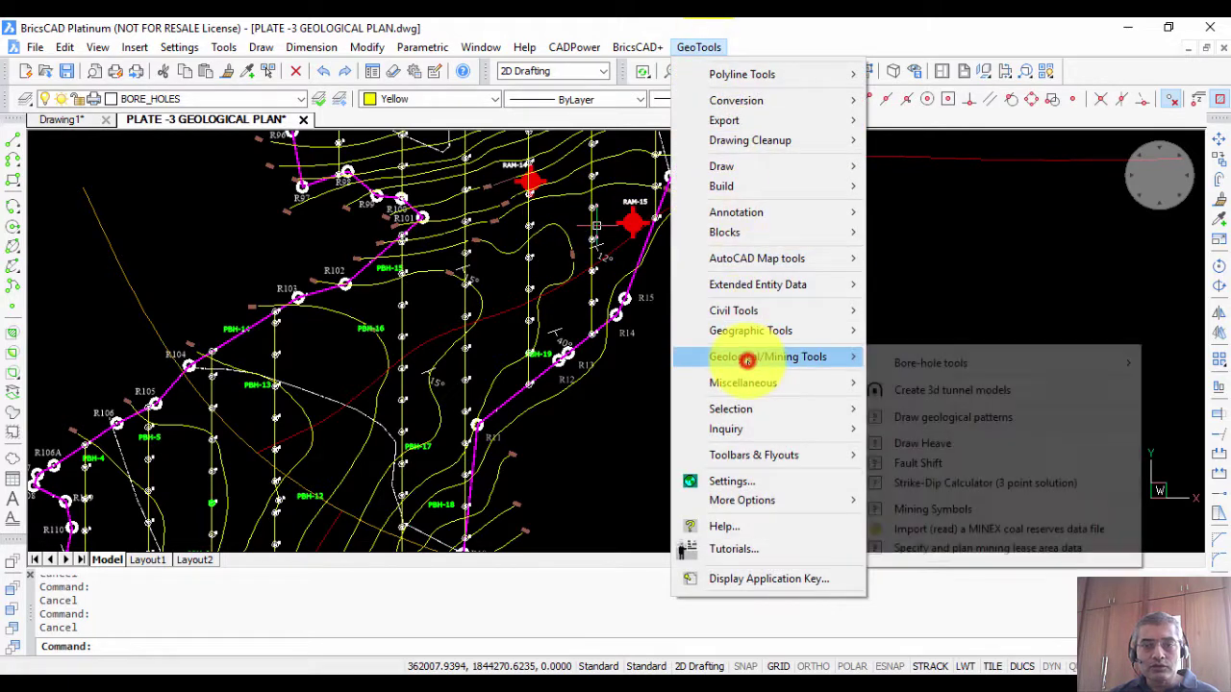
mouse_move(885, 363)
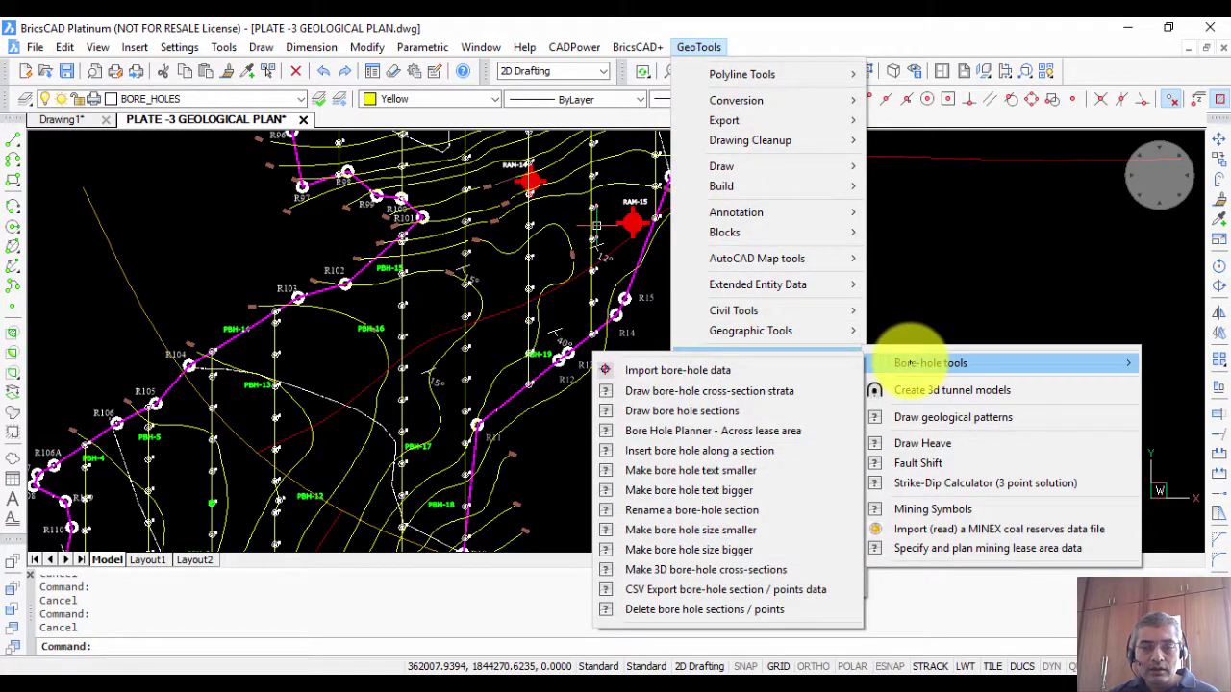
left_click(673, 572)
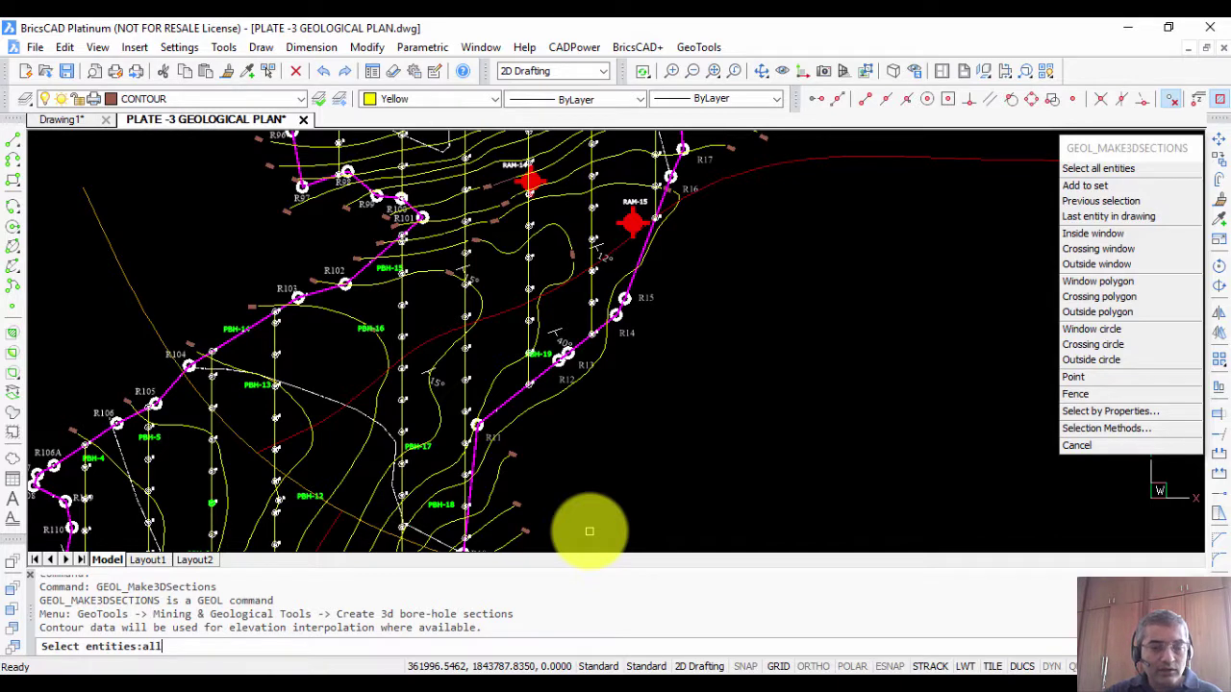
type("all")
key("Return")
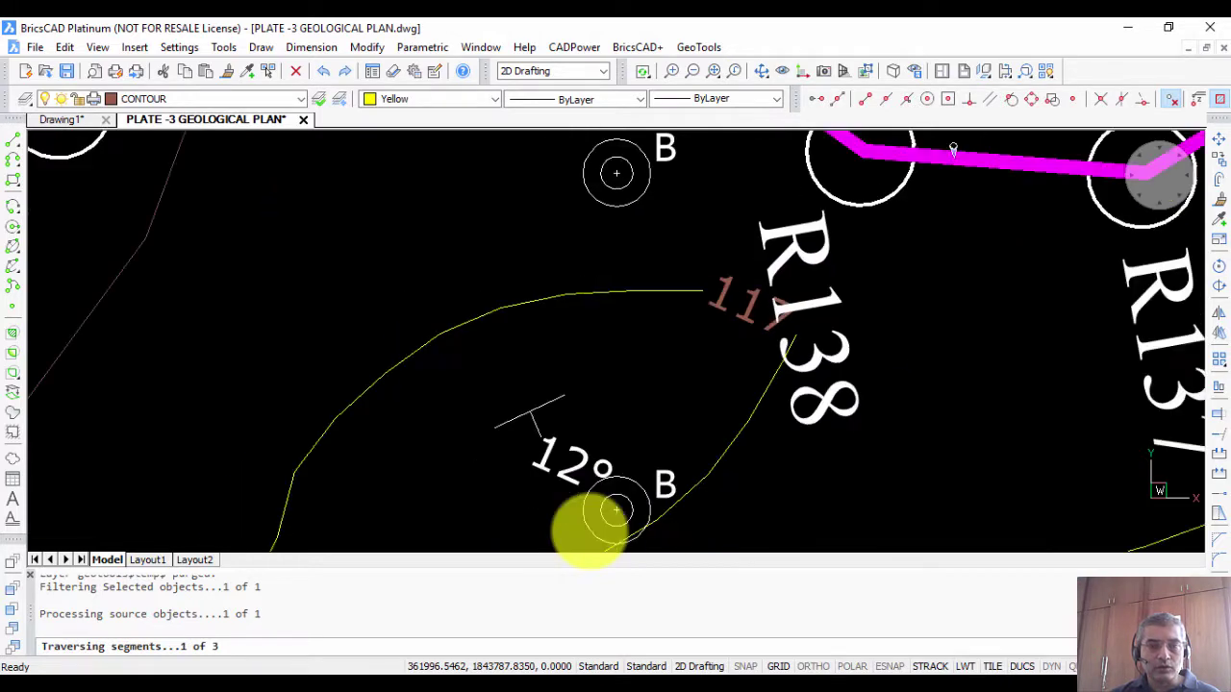
key("Escape")
key("Escape")
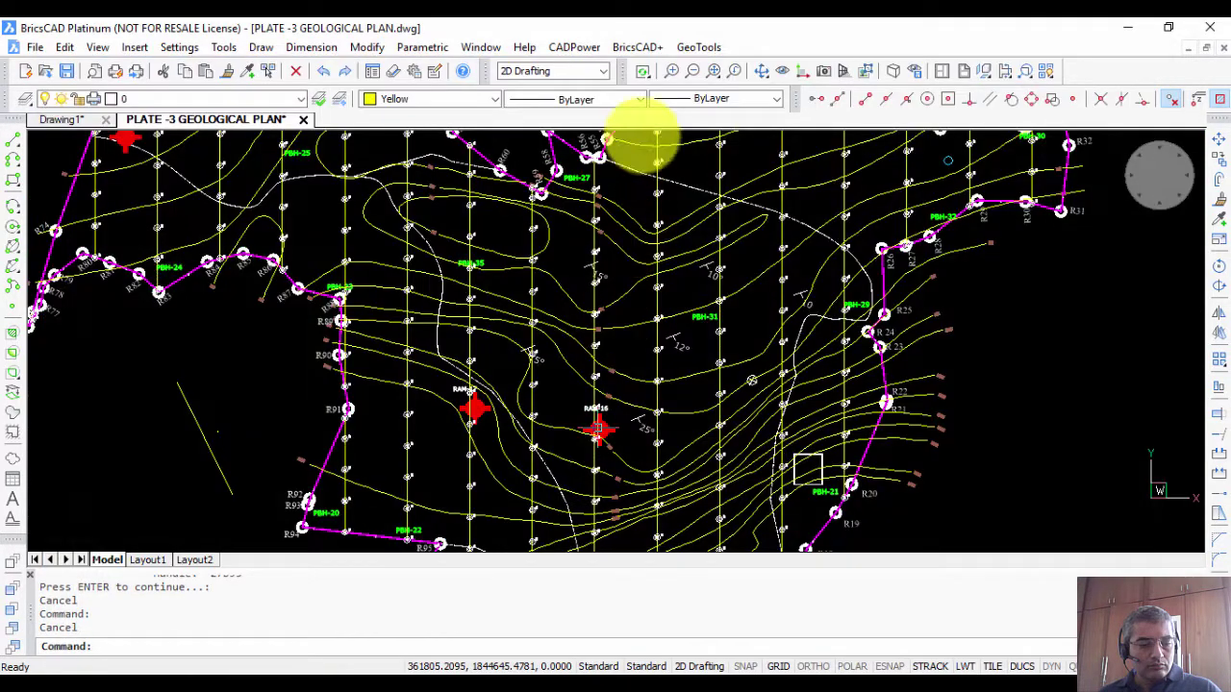
left_click(701, 47)
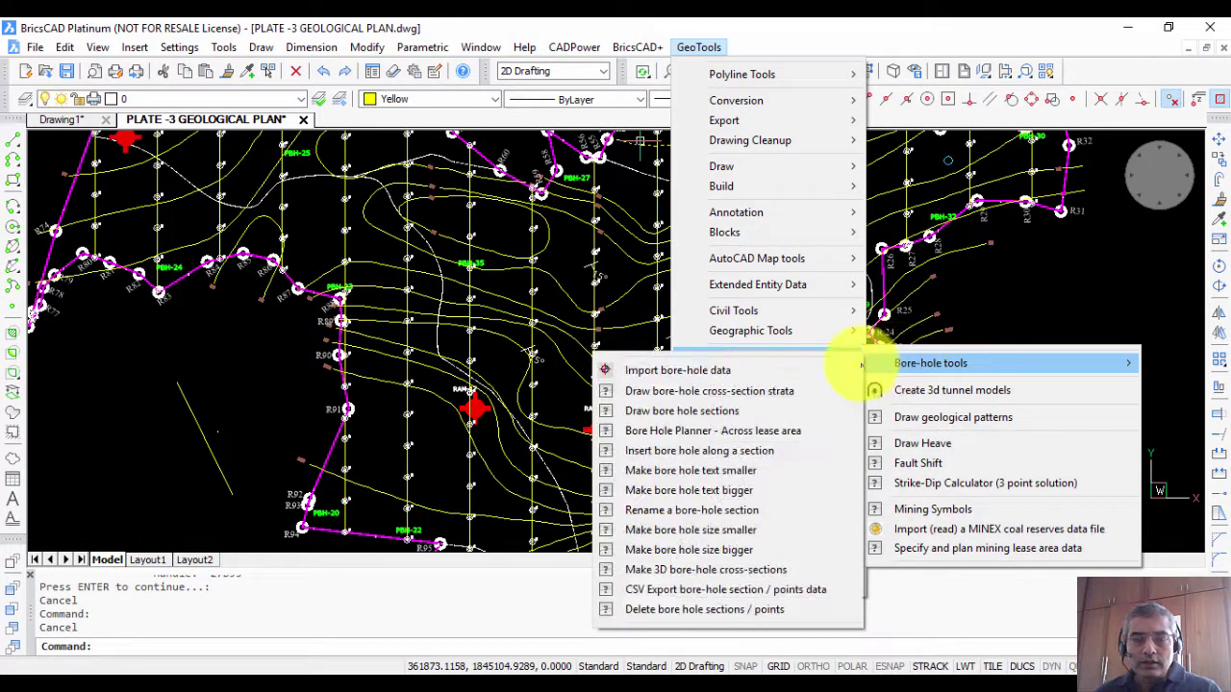
left_click(1072, 309)
left_click(1048, 334)
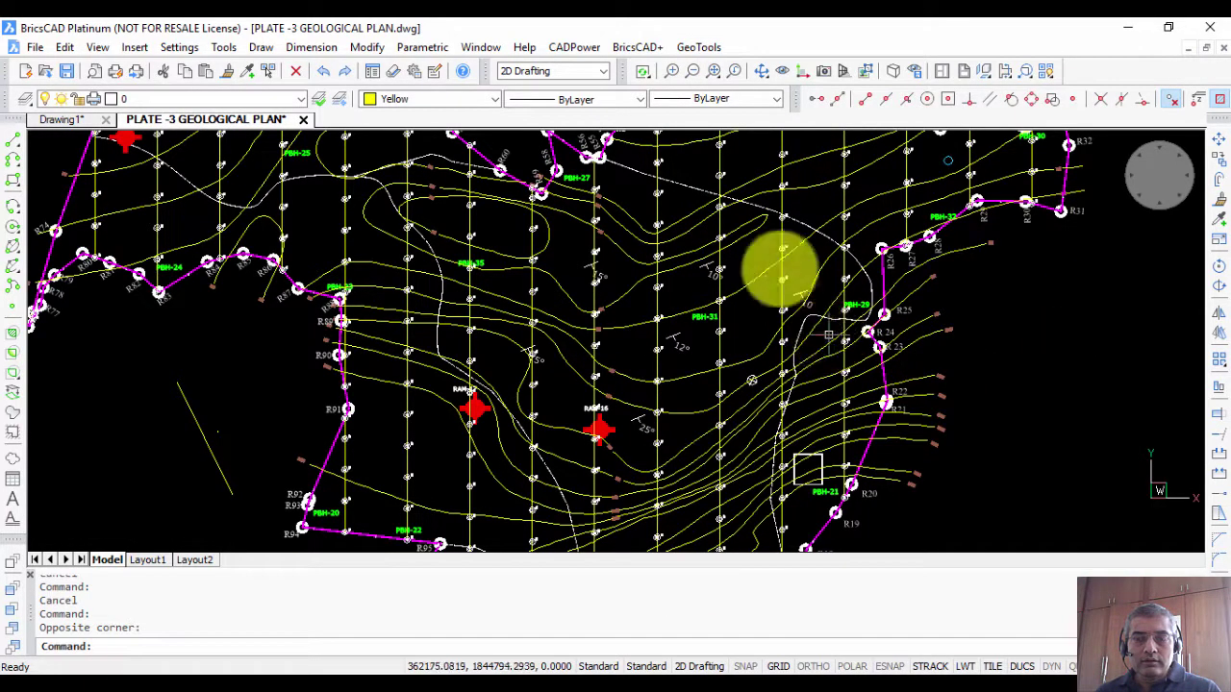
Step: Review the geological running pattern types and the settings for Natural Slope without drawing a pattern
left_click(699, 46)
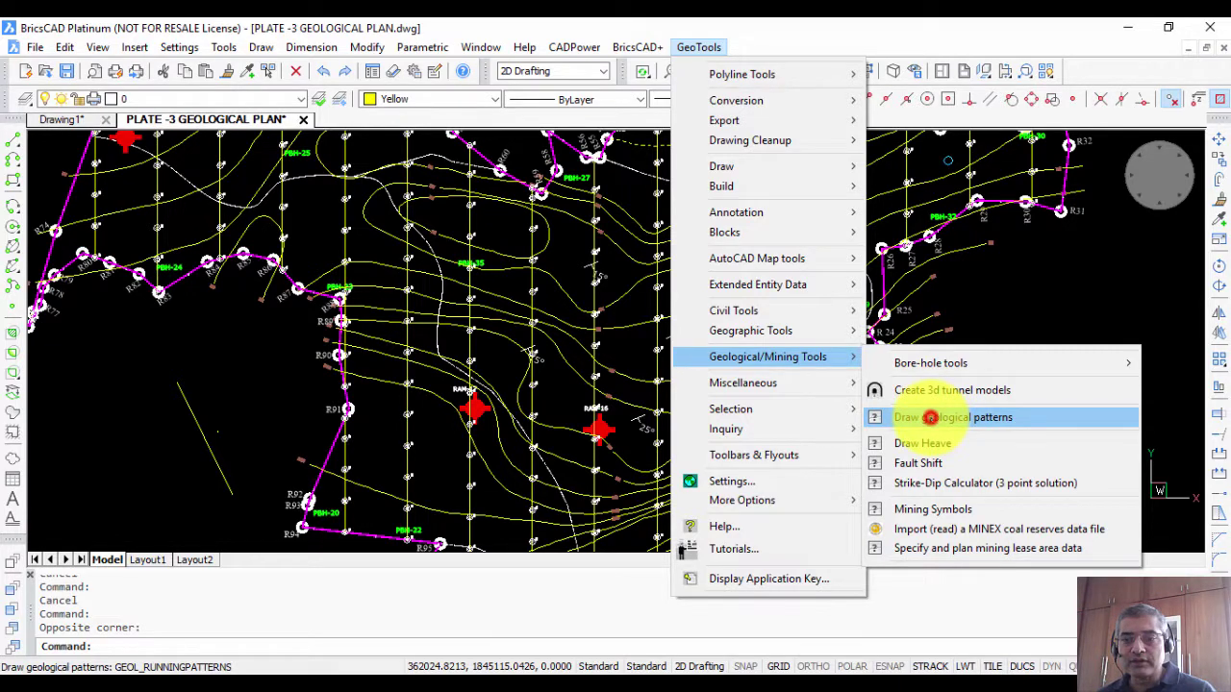
left_click(930, 418)
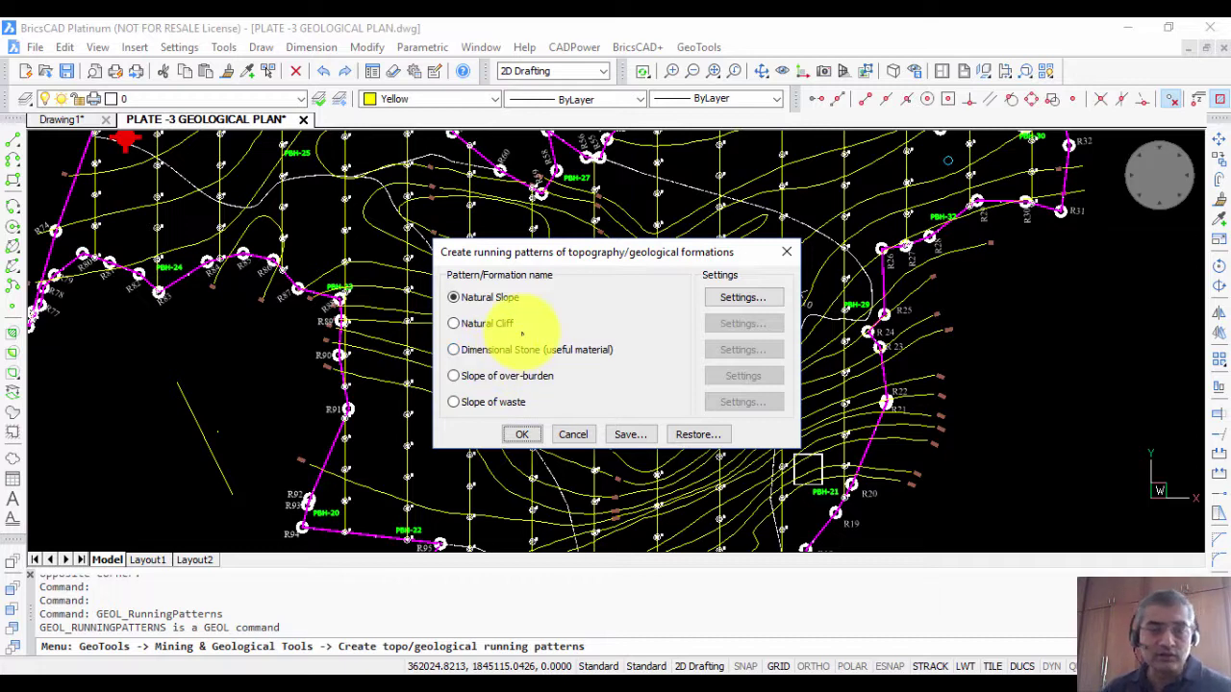
left_click(721, 298)
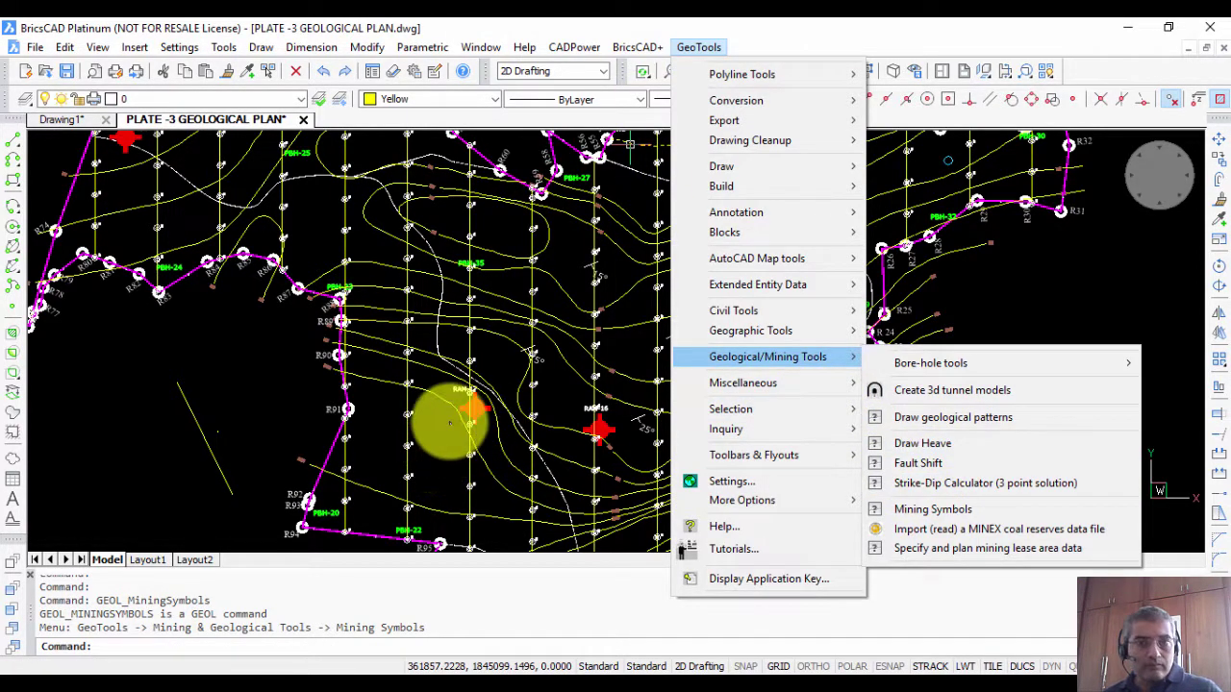
key("Escape")
key("Escape")
Step: Open the Mining Symbols library and view the contents of the Geological symbols folder
left_click(696, 47)
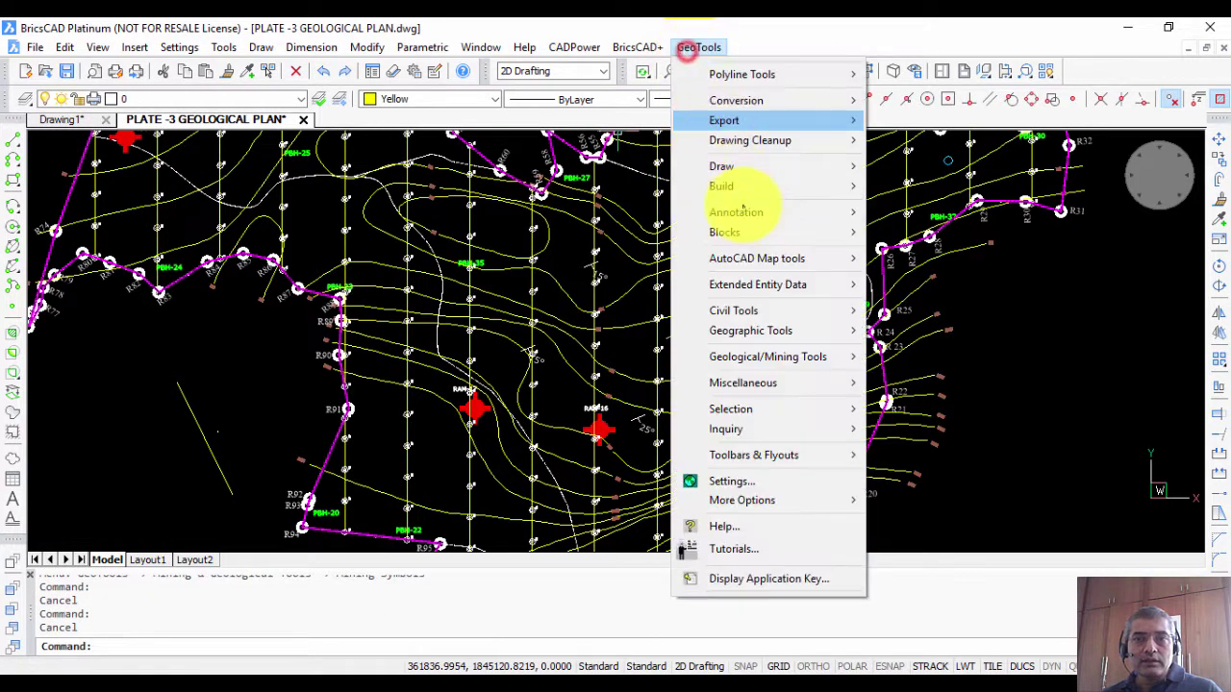
mouse_move(770, 357)
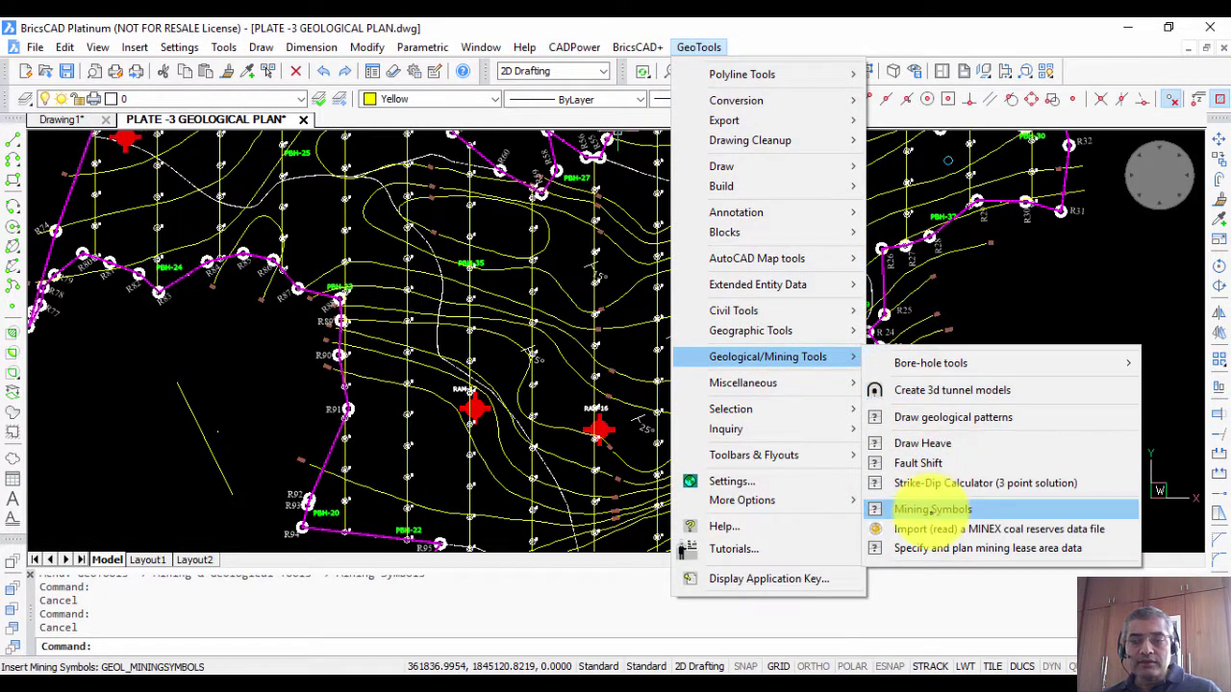
left_click(931, 511)
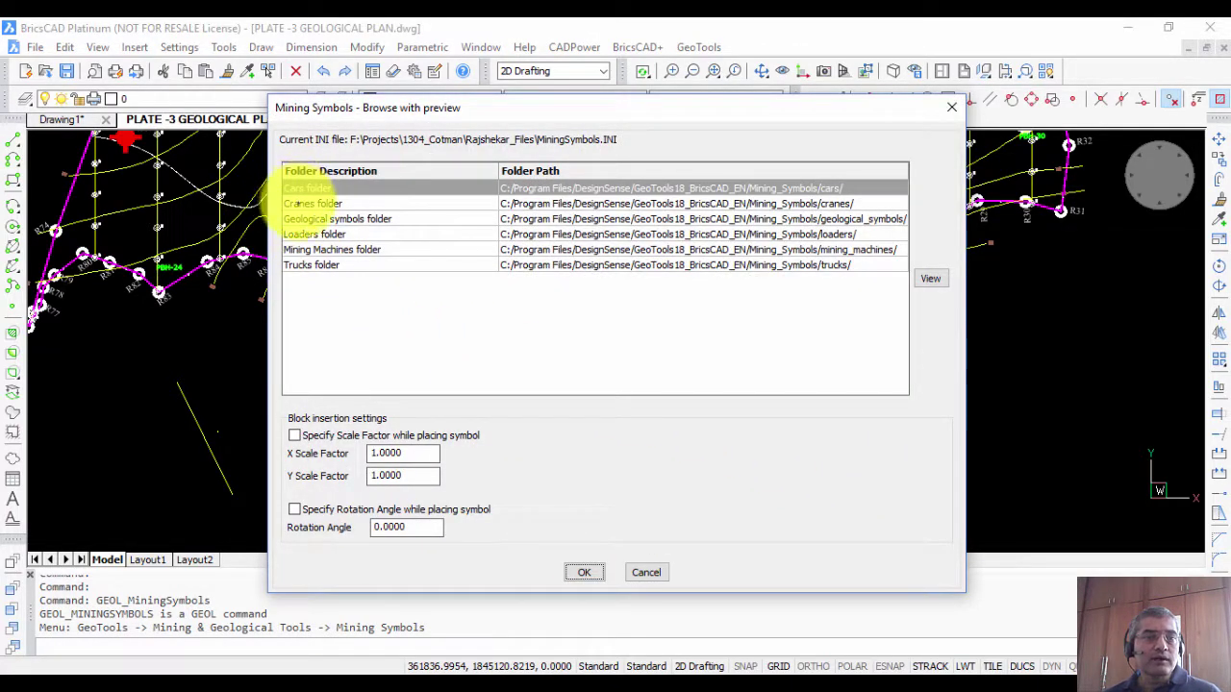
left_click(354, 219)
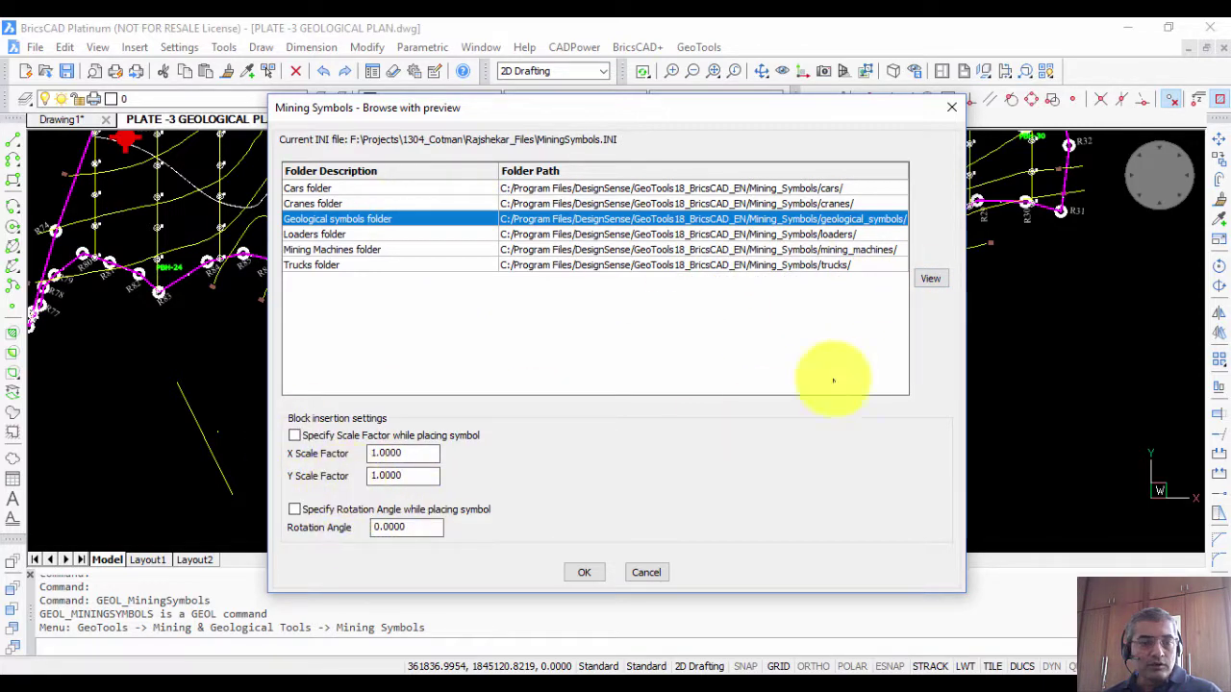
left_click(928, 280)
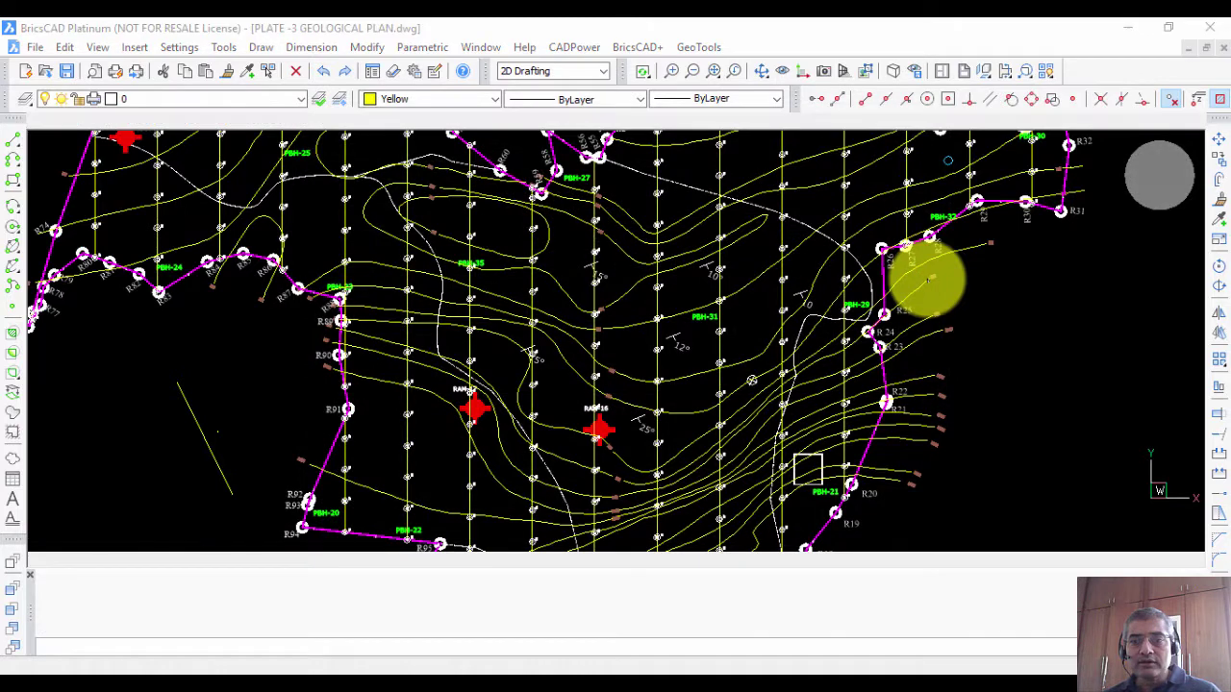
Step: Preview the geological symbols from Artificial_Horizontal_Crack_In_Drill_Core_2.dwg through Vertical_Crack_2.dwg and back to Syncline.dwg, without inserting any
left_click(408, 263)
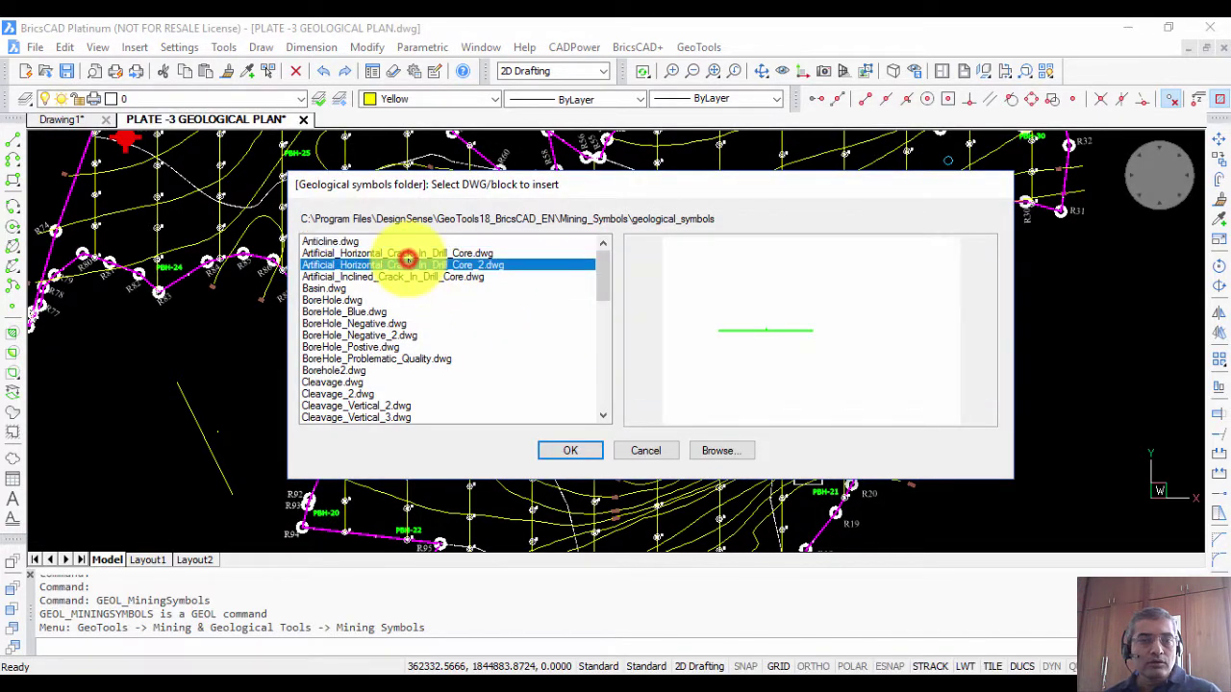
key("Down")
key("Down")
key("Down")
key("Down")
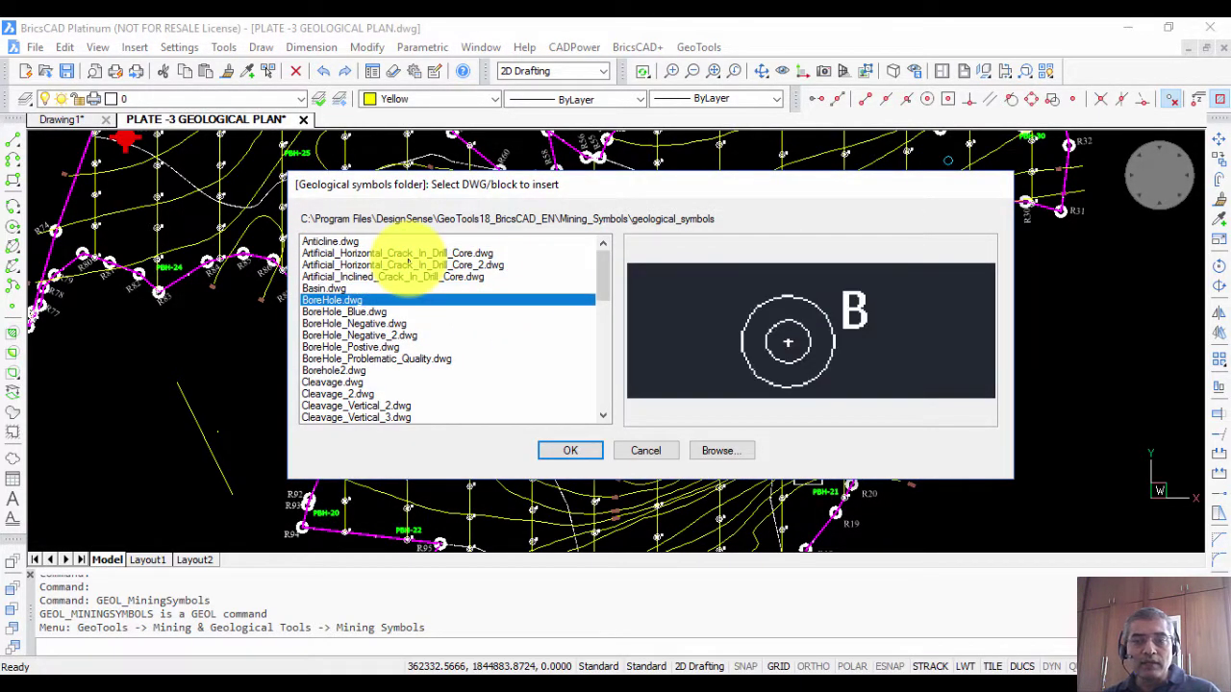
key("Down")
key("Down")
key("Down")
key("Down")
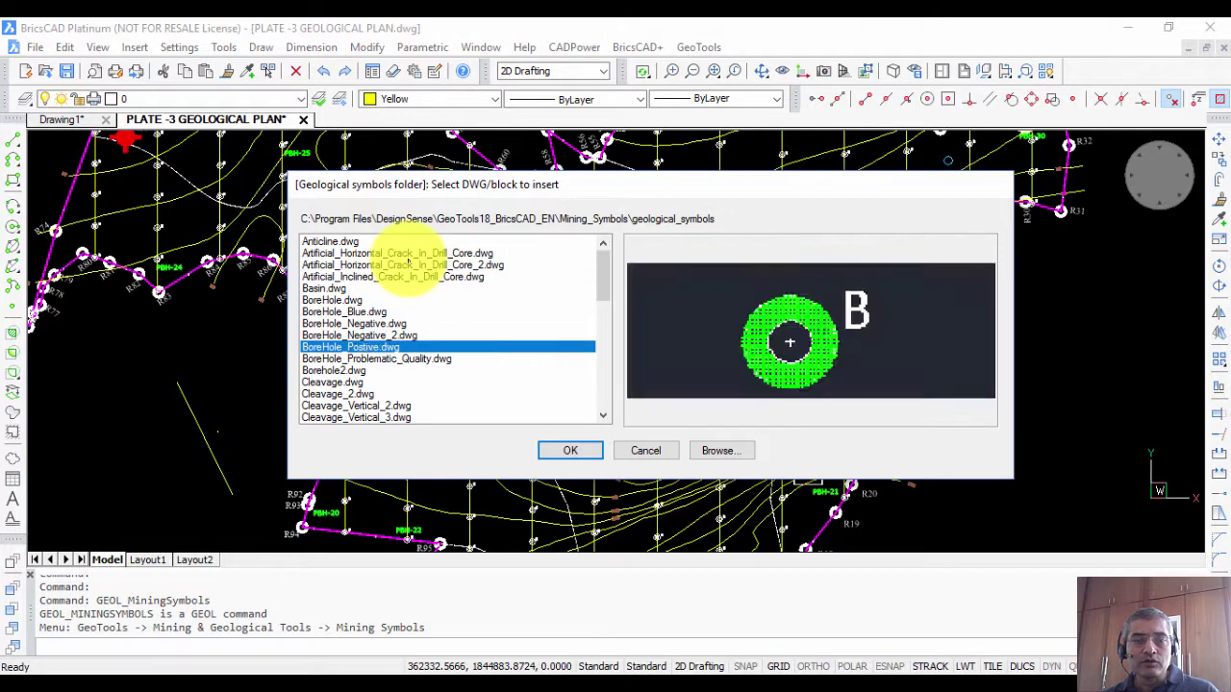
key("Down")
key("Down")
key("Down")
key("Down")
key("Down")
key("Down")
key("Down")
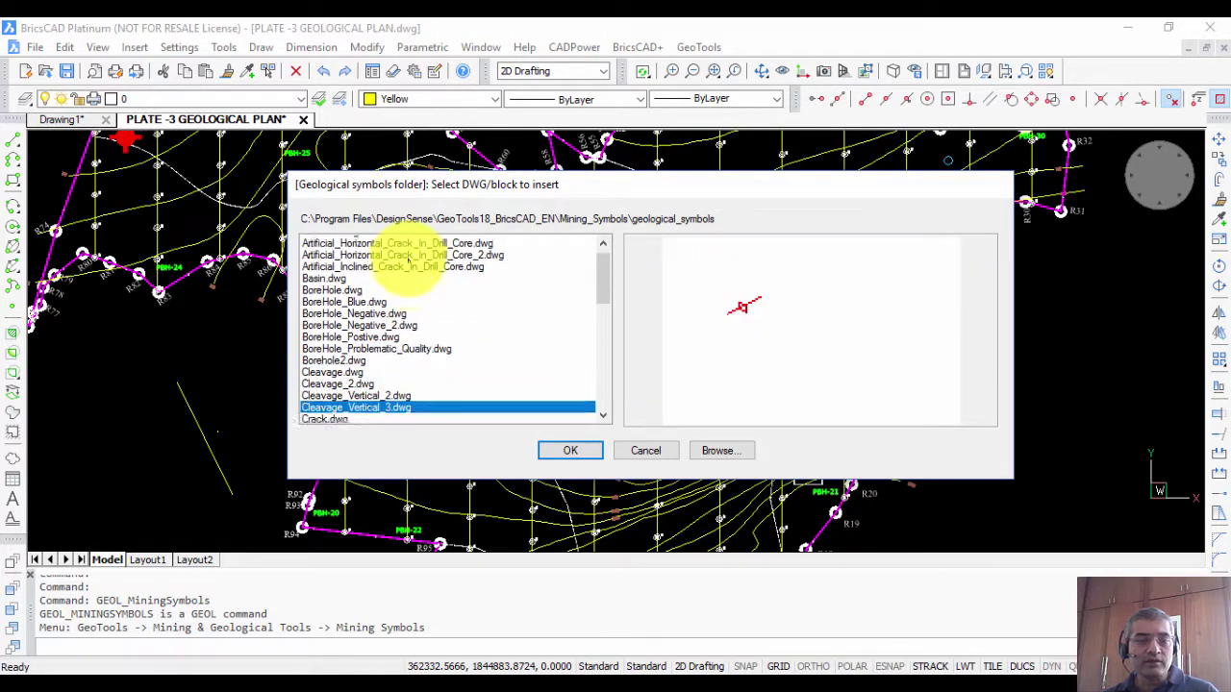
key("Down")
key("Down")
key("Down")
key("Down")
key("Down")
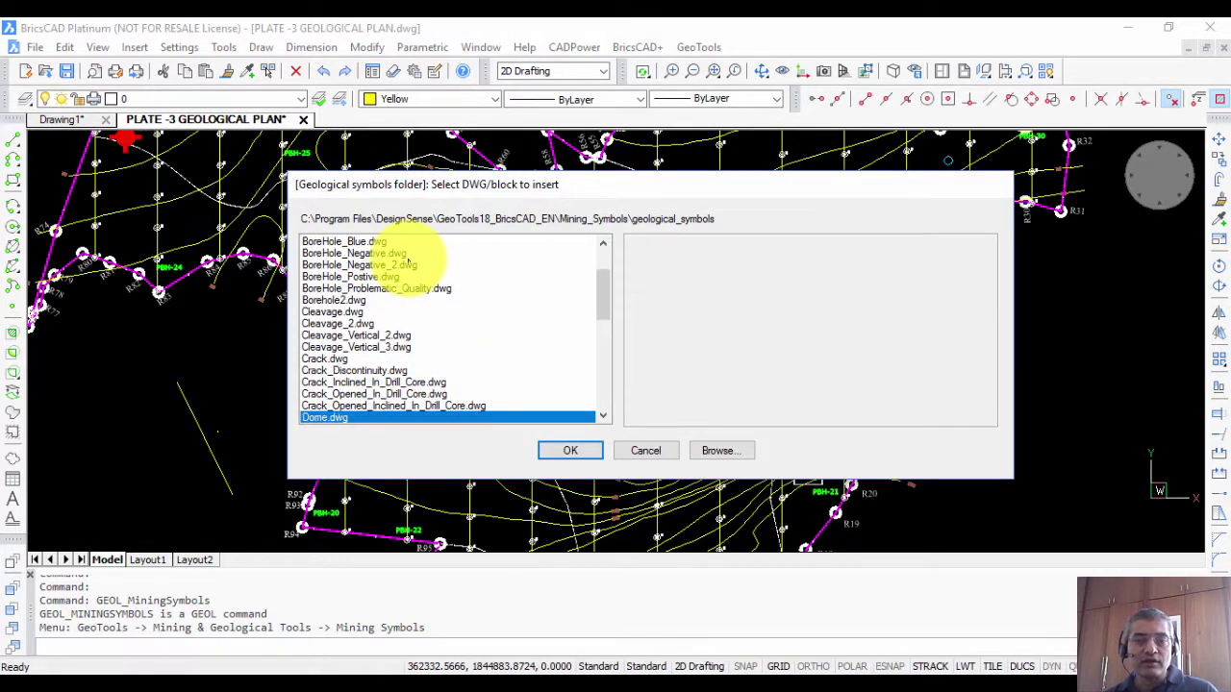
key("Down")
key("Down")
key("Down")
key("Down")
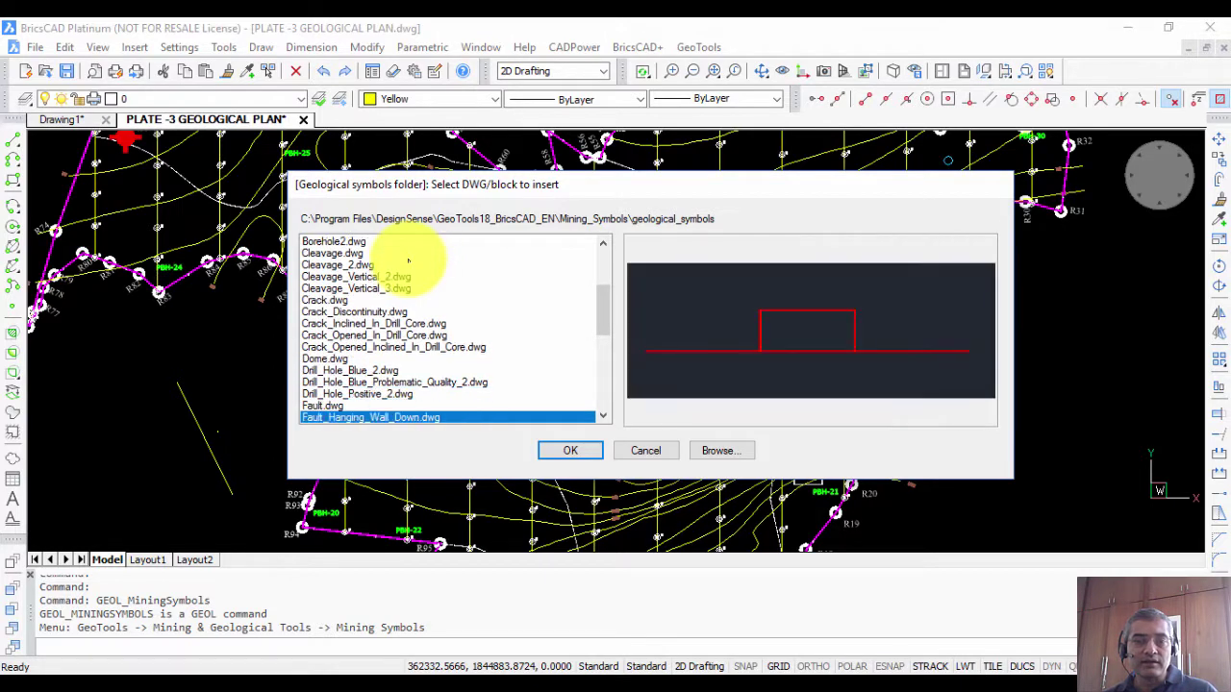
key("Down")
key("Down")
key("Down")
key("Down")
key("Down")
key("Down")
key("Down")
key("Down")
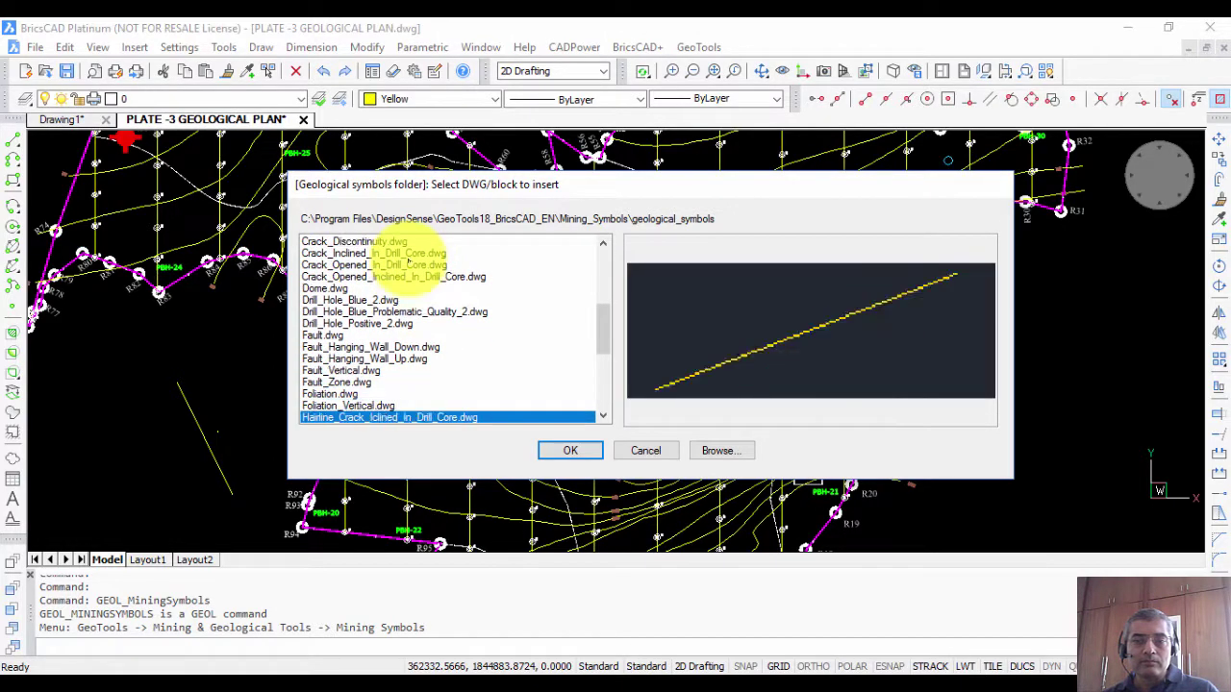
key("Down")
key("Down")
key("Down")
key("Down")
key("Down")
key("Down")
key("Down")
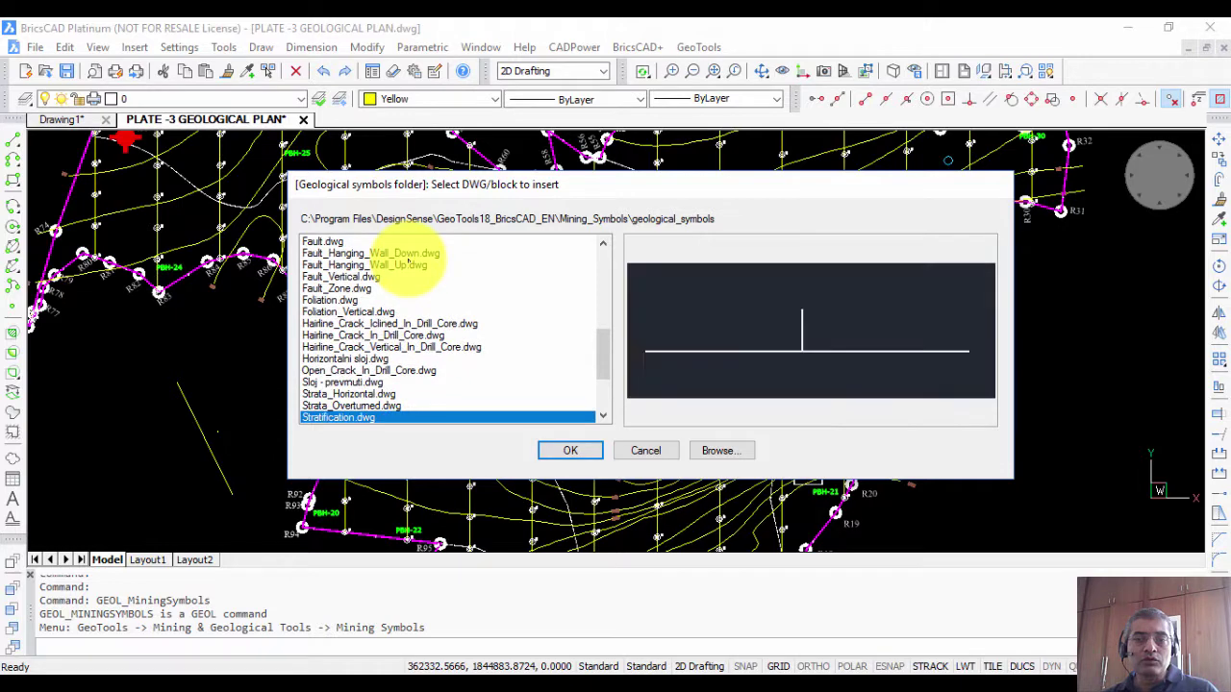
key("Down")
key("Down")
key("Down")
key("Down")
key("Down")
key("Down")
key("Down")
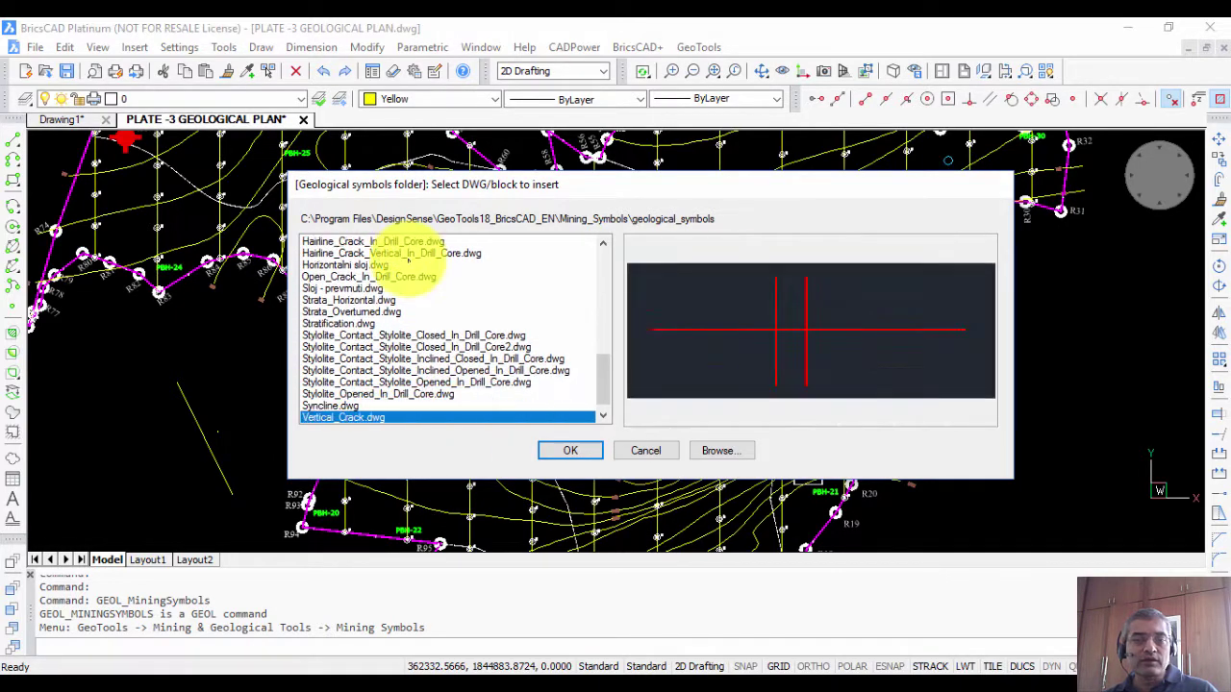
key("Down")
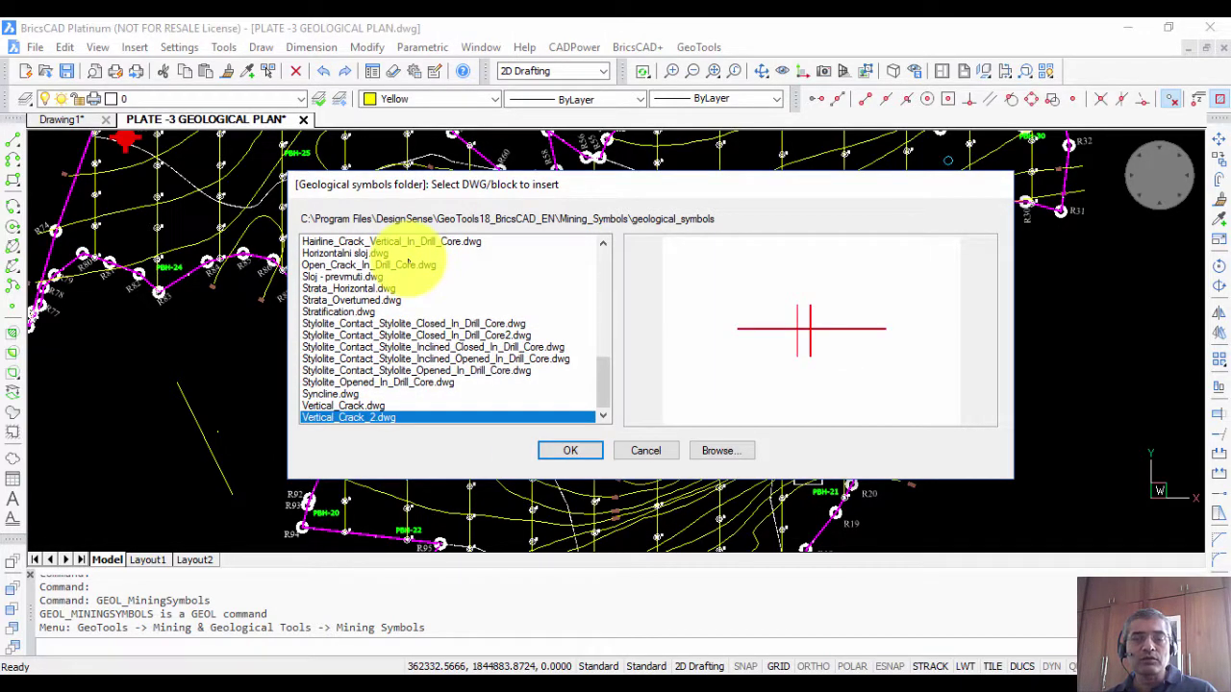
key("Up")
key("Up")
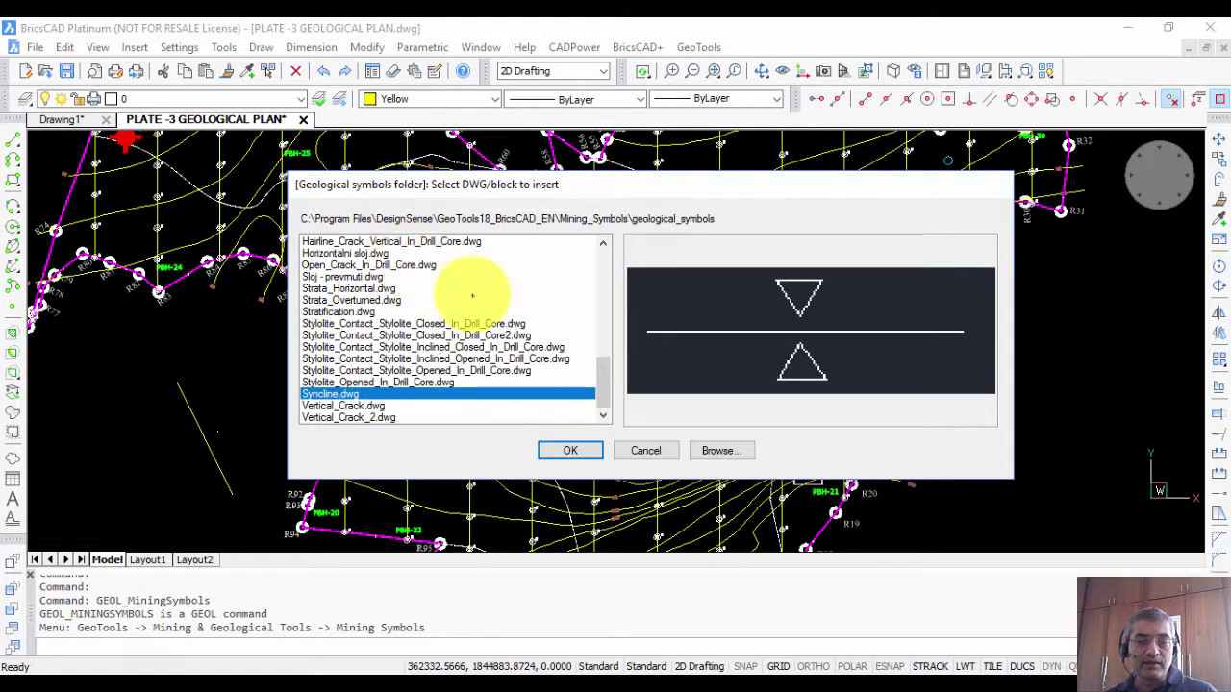
left_click(647, 451)
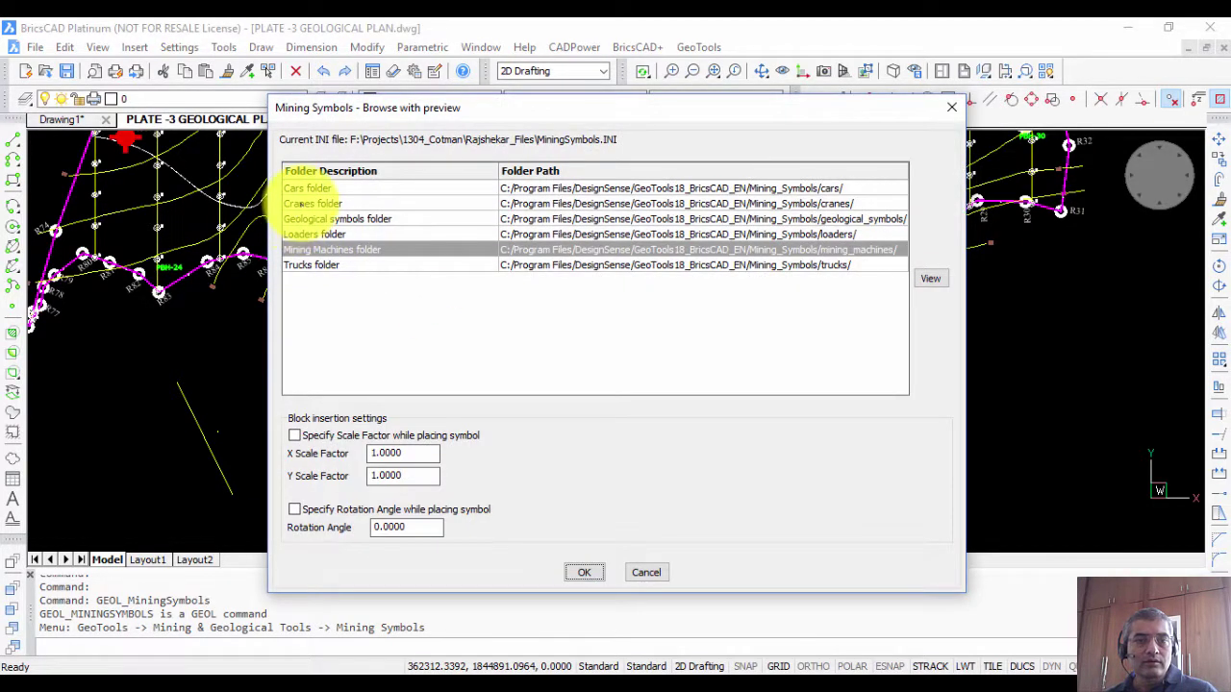
Step: View the Cranes folder and preview its symbols from Autocrane.dwg through crane.dwg
left_click(300, 204)
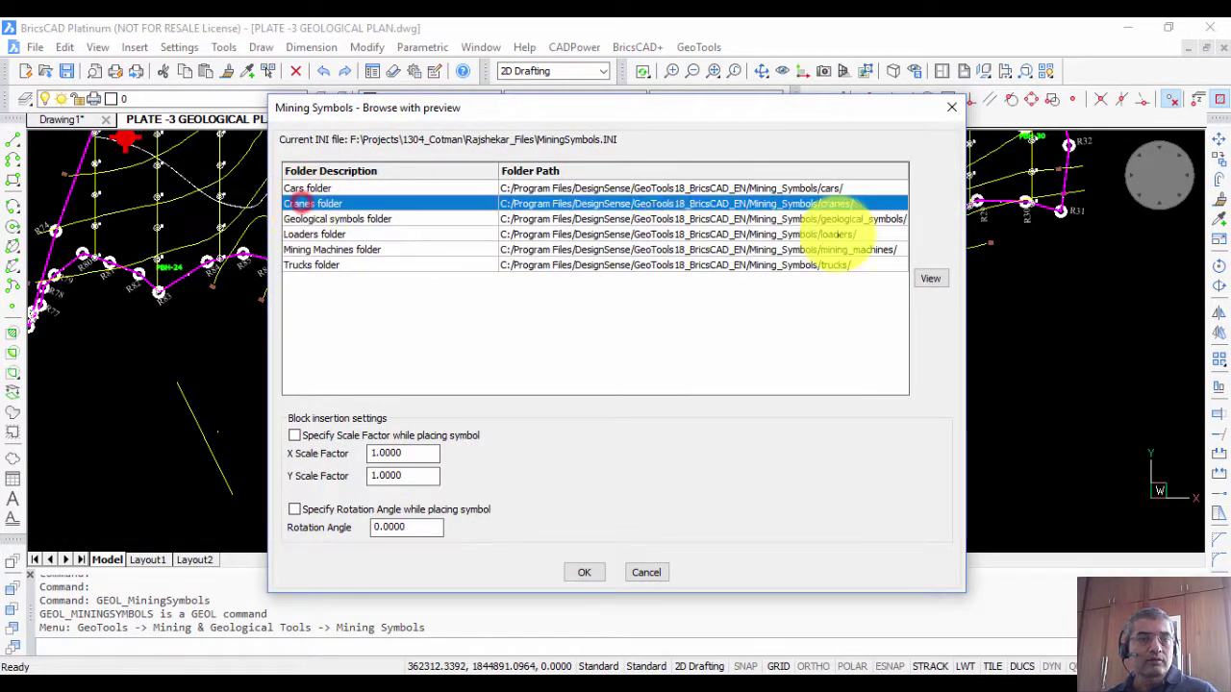
left_click(930, 278)
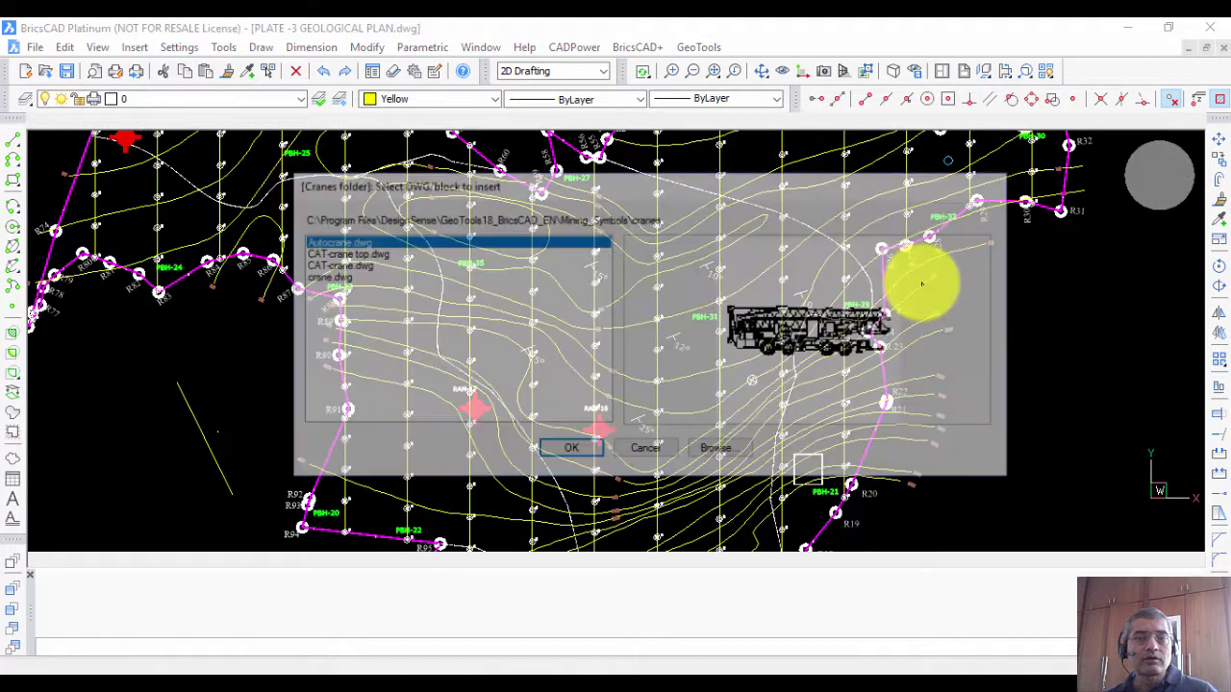
key("Down")
key("Down")
key("Down")
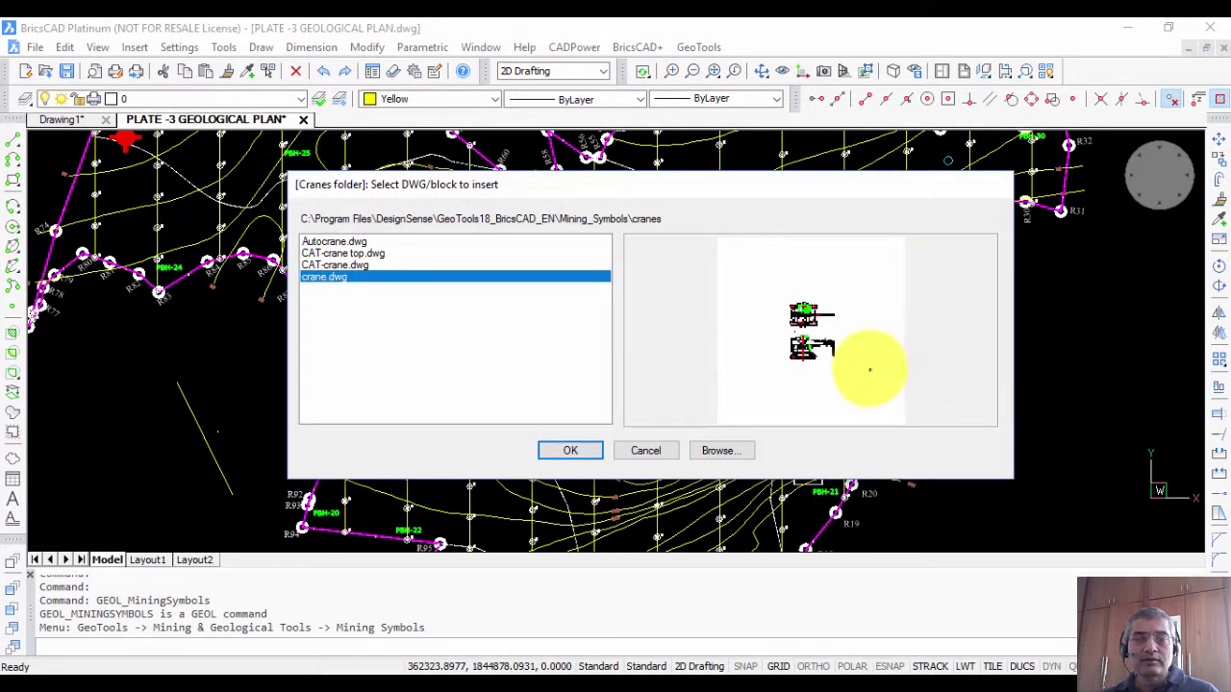
Step: Close the Cranes folder and the Mining Symbols library without inserting a symbol
left_click(658, 453)
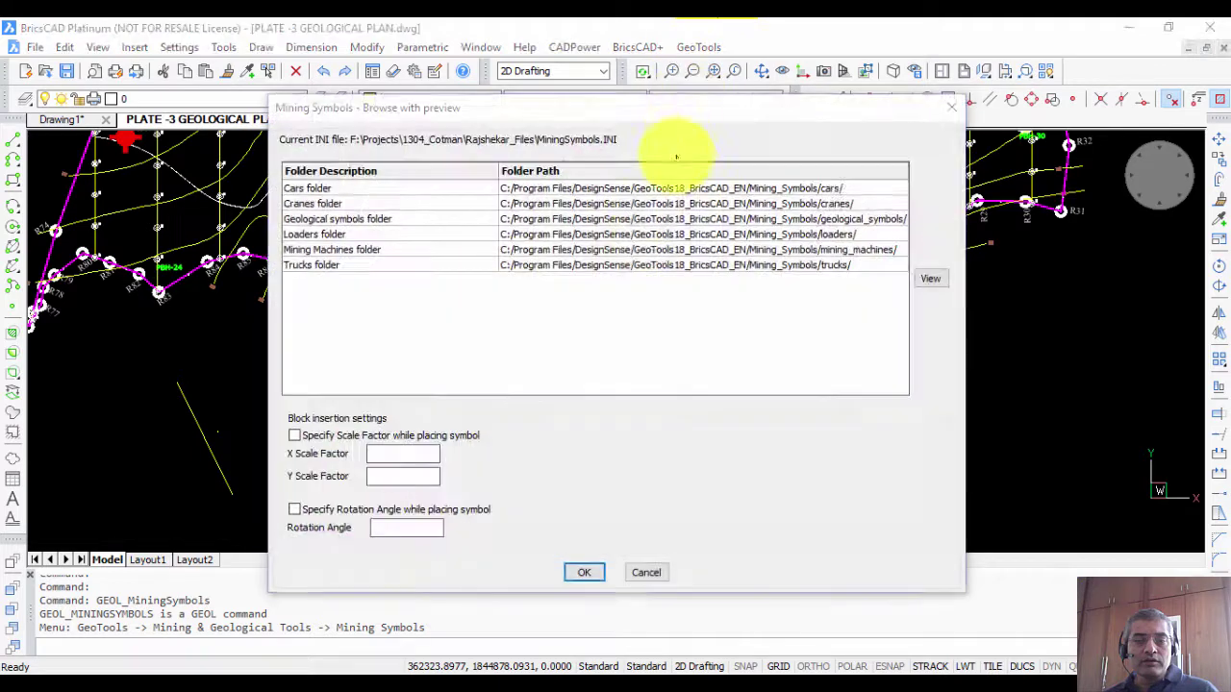
left_click(647, 572)
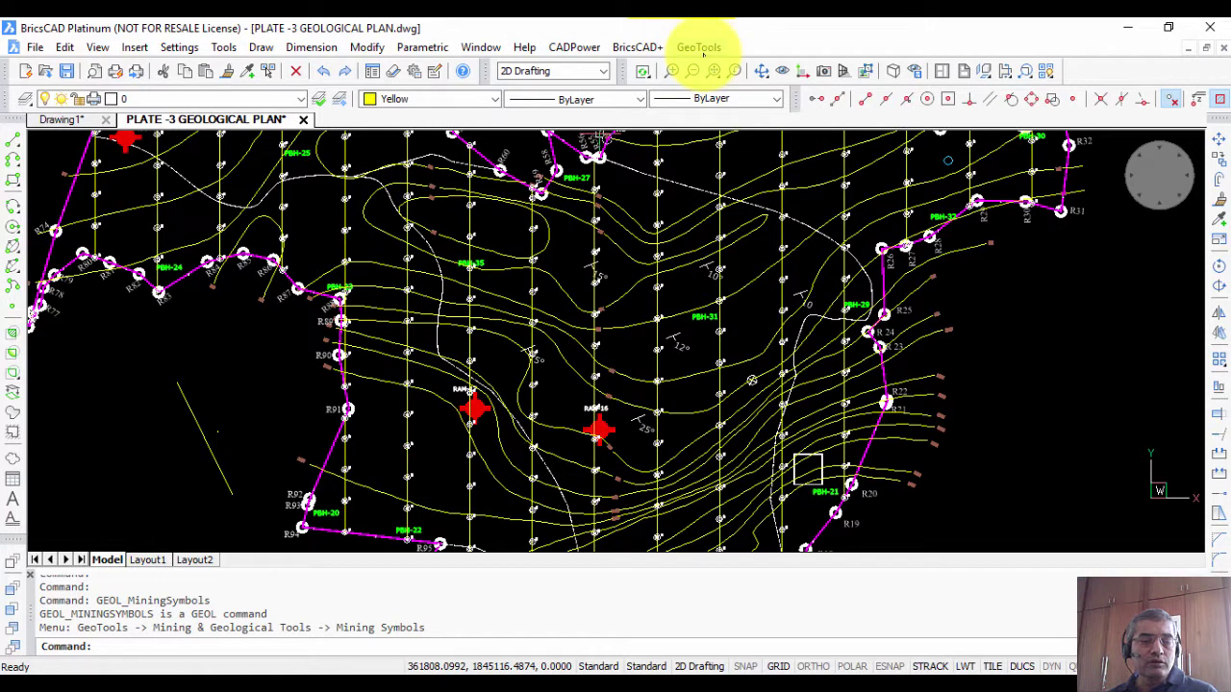
left_click(703, 49)
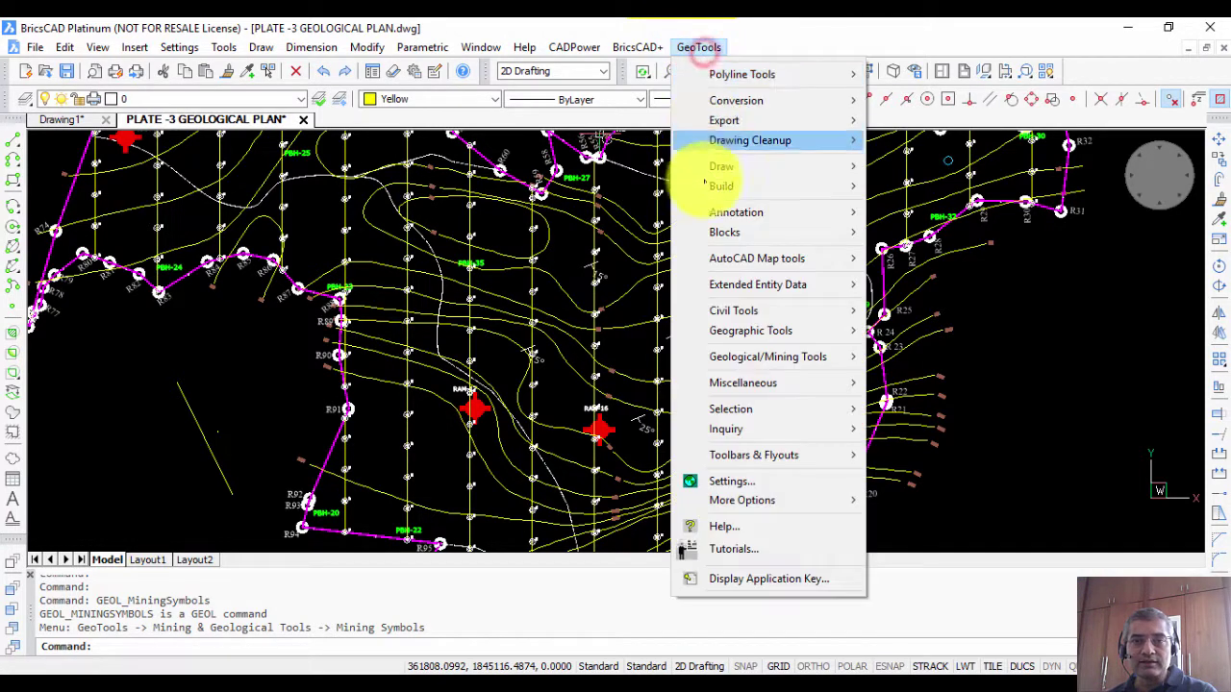
left_click(743, 356)
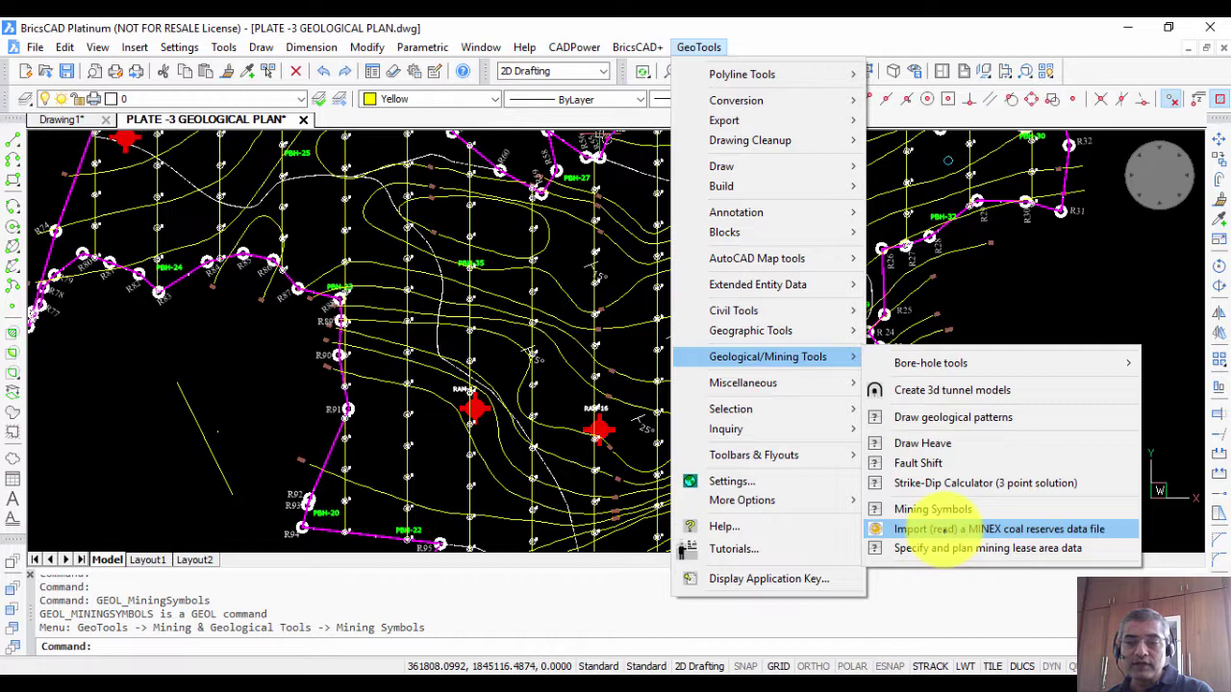
left_click(904, 365)
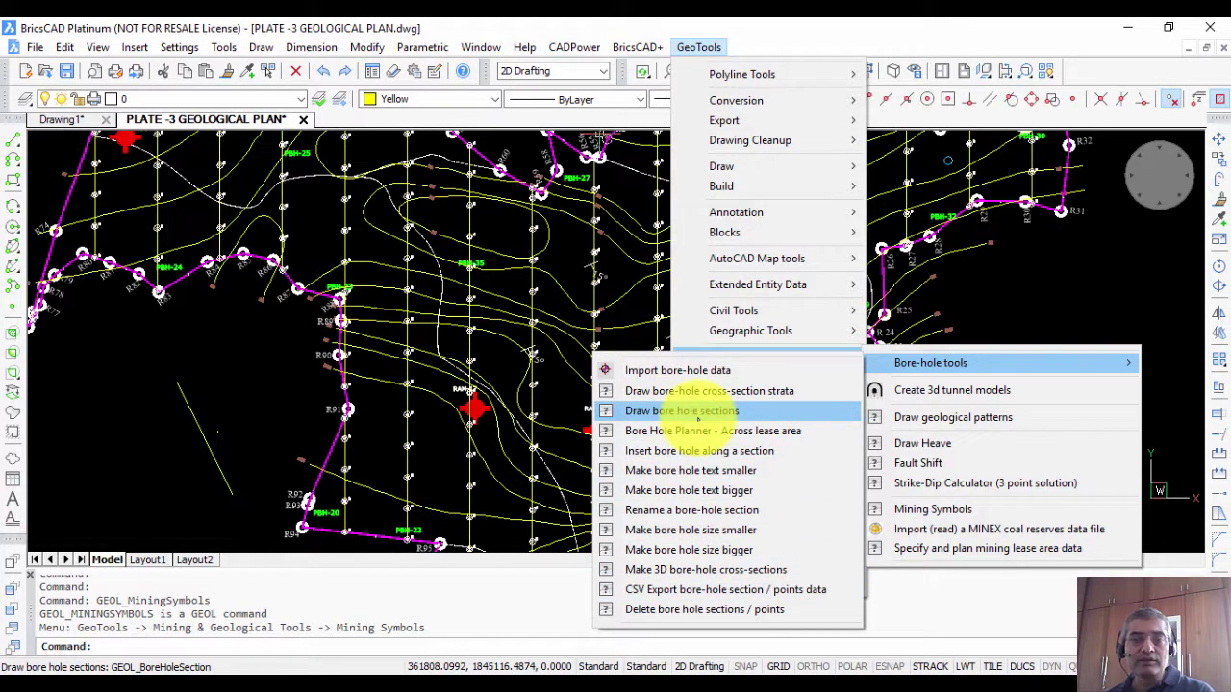
left_click(234, 448)
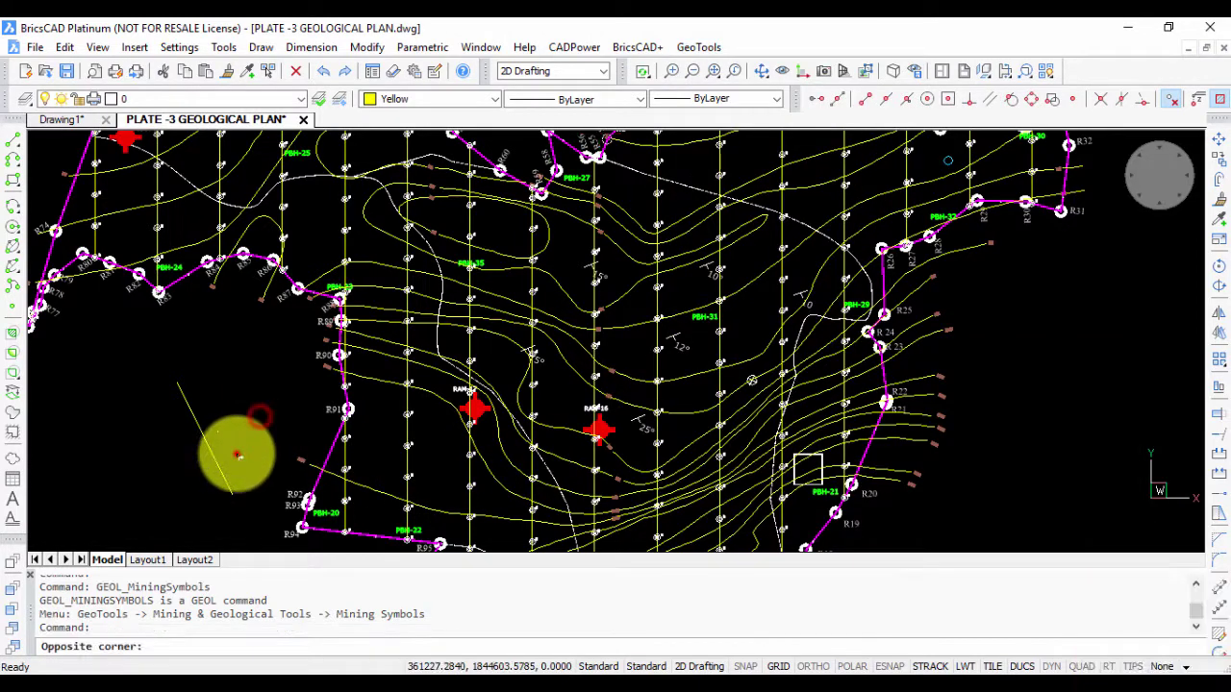
left_click(235, 453)
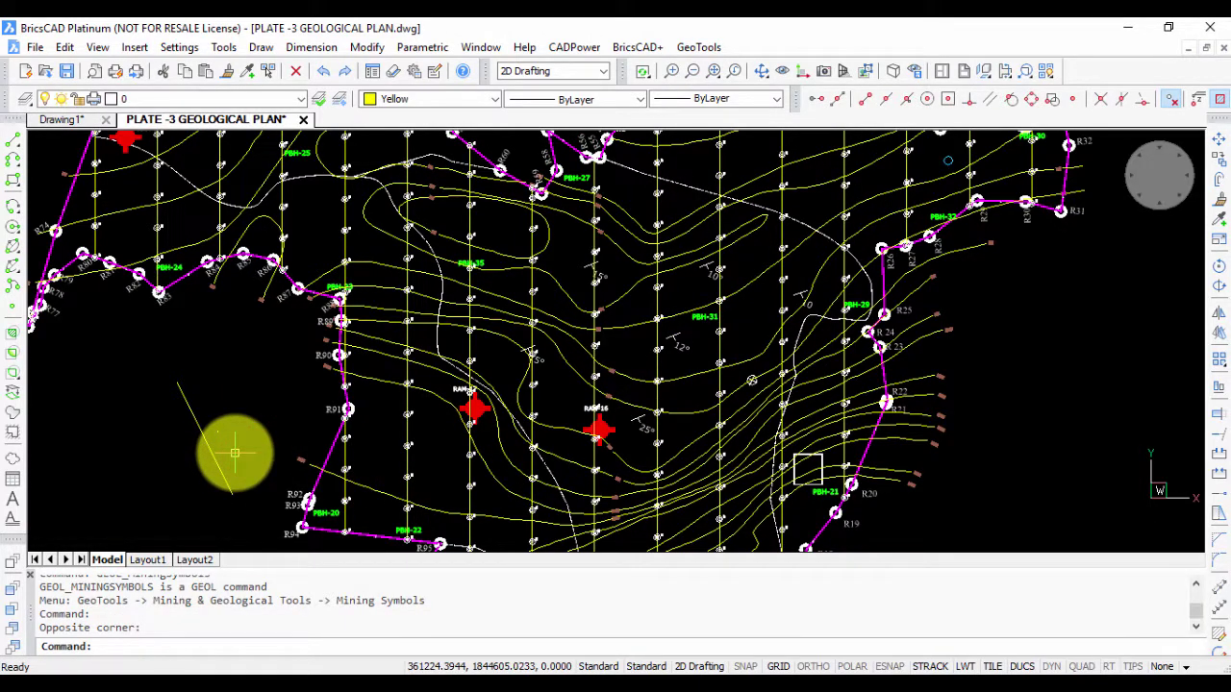